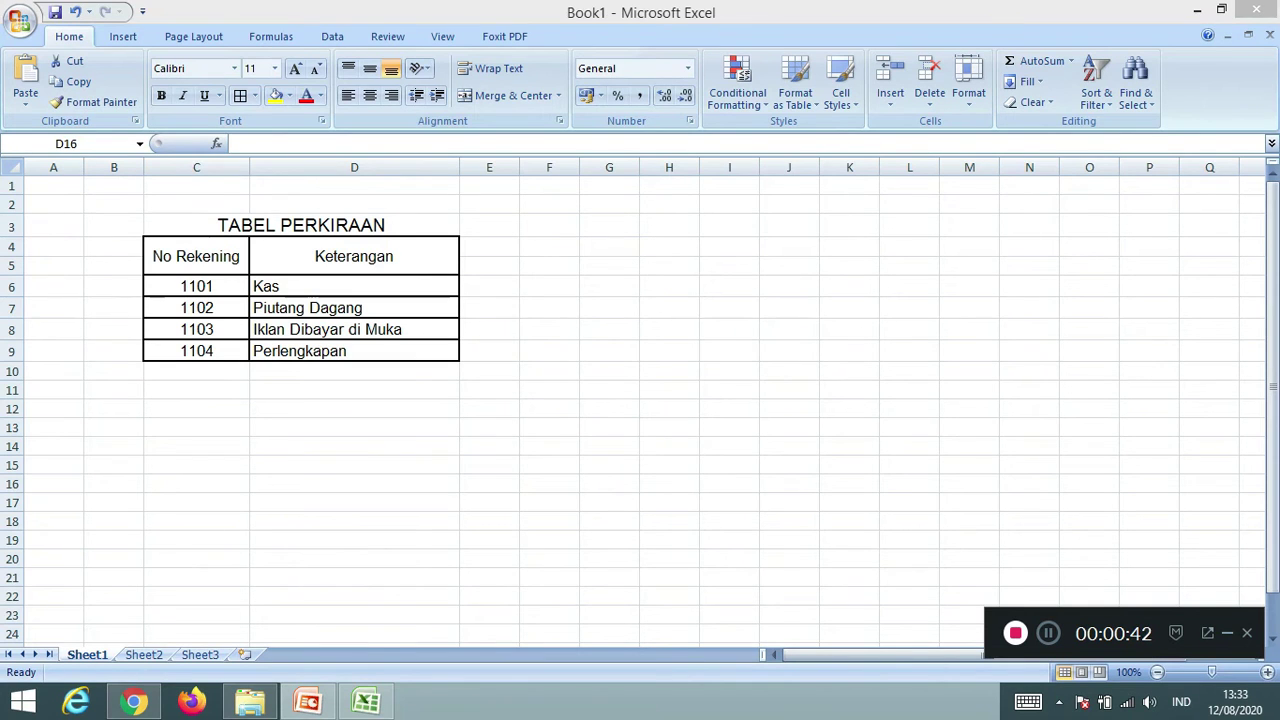
# - Replace the Keterangan entry for account 1101 in cell D6 with "Sewa Gedung Dibayar di Muka" and widen column D to fit it
pyautogui.click(354, 483)
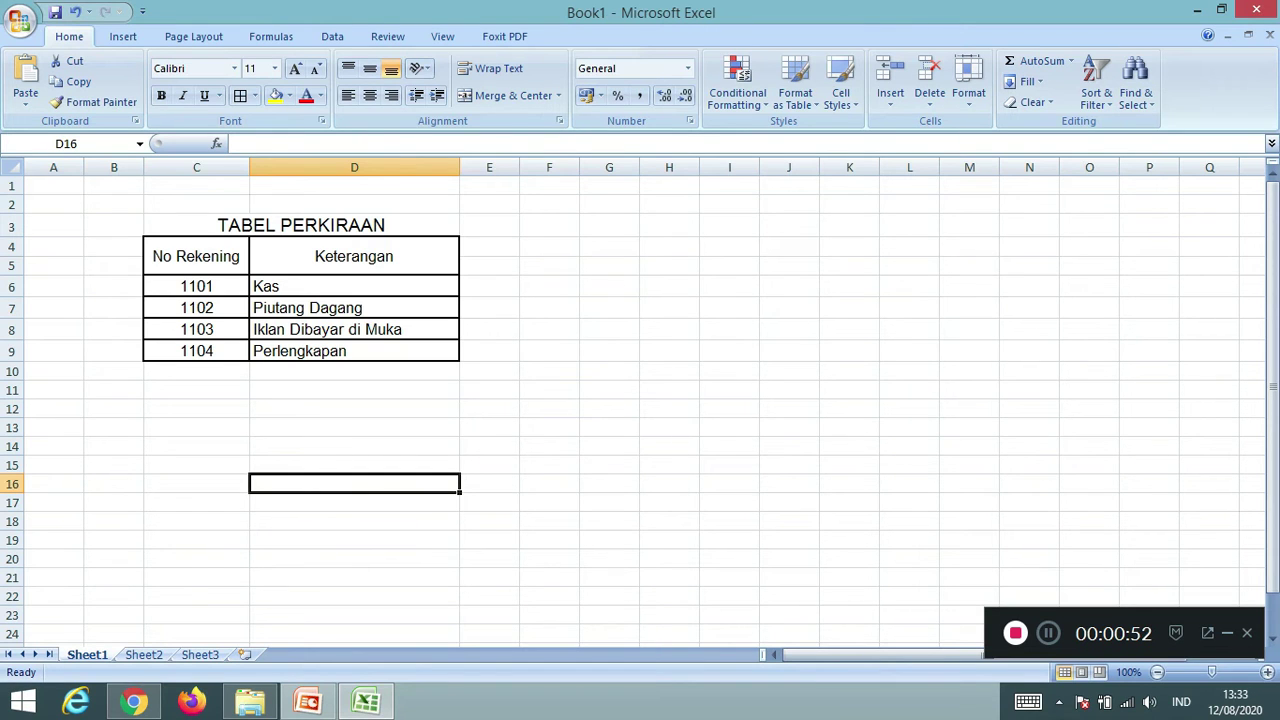
pyautogui.click(354, 287)
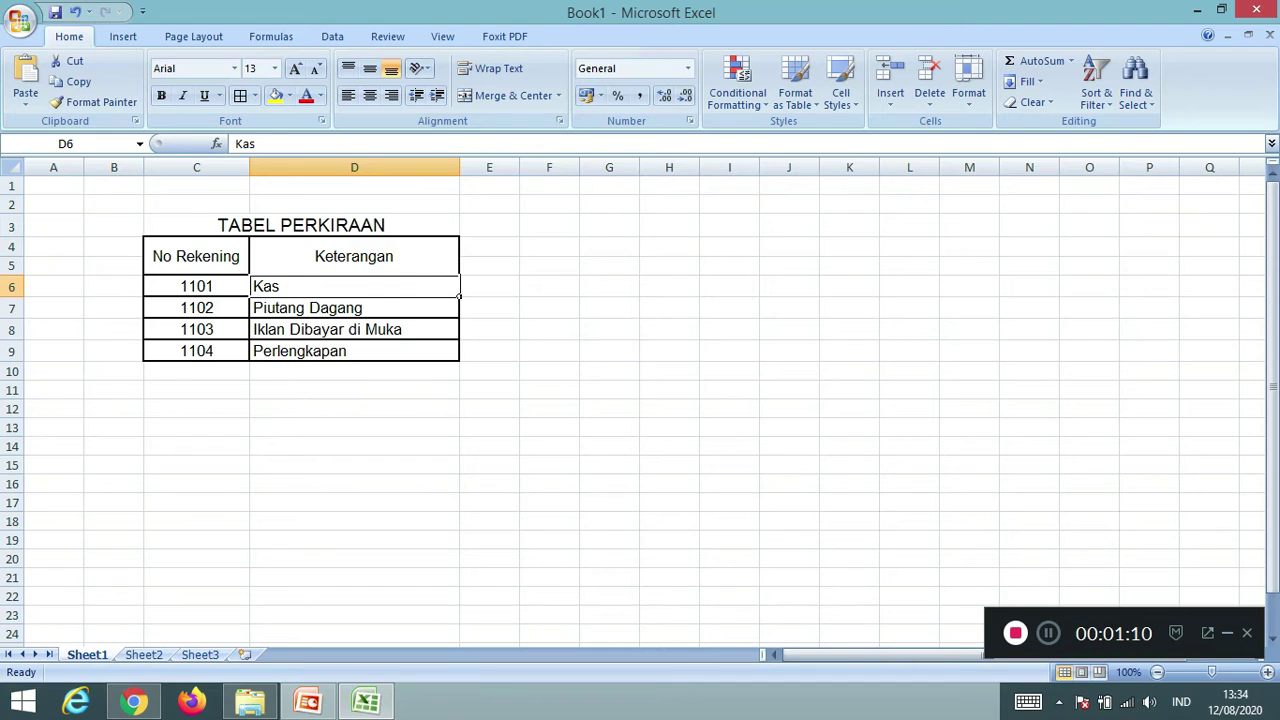
pyautogui.press('F2')
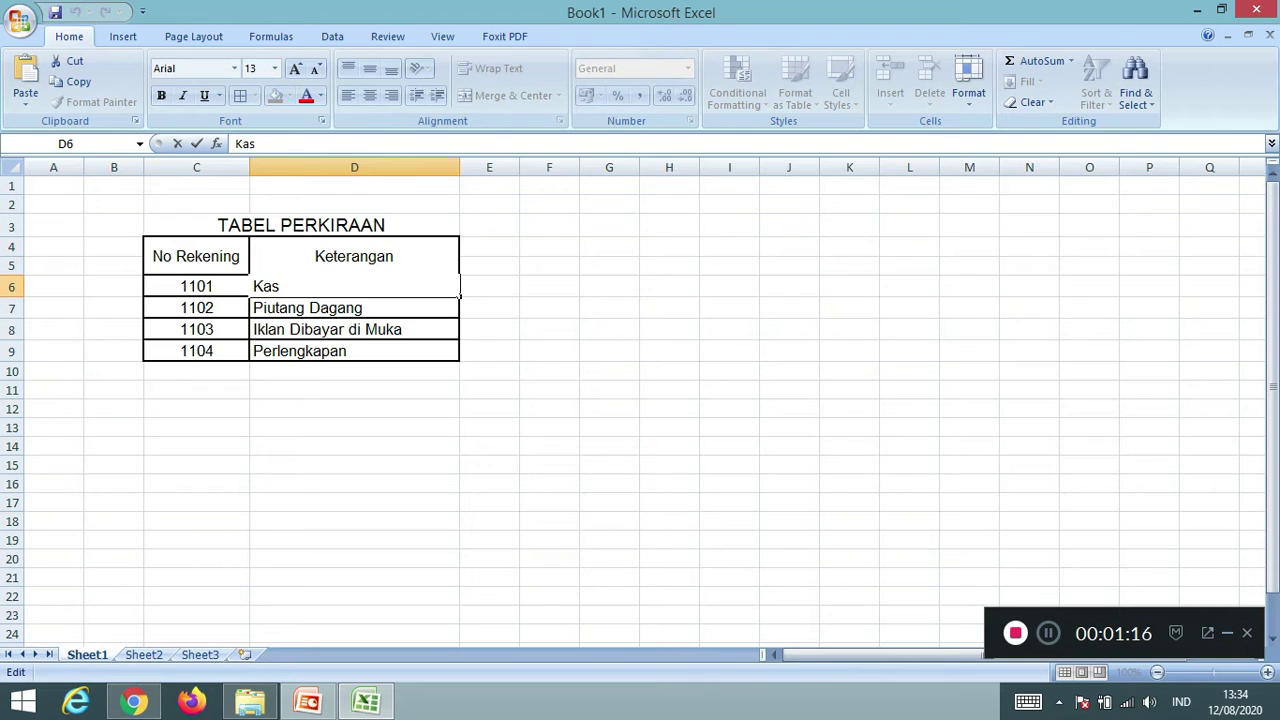
pyautogui.write('S')
pyautogui.press('BackSpace')
pyautogui.press('BackSpace')
pyautogui.press('BackSpace')
pyautogui.press('BackSpace')
pyautogui.write('Sewa Gedun')
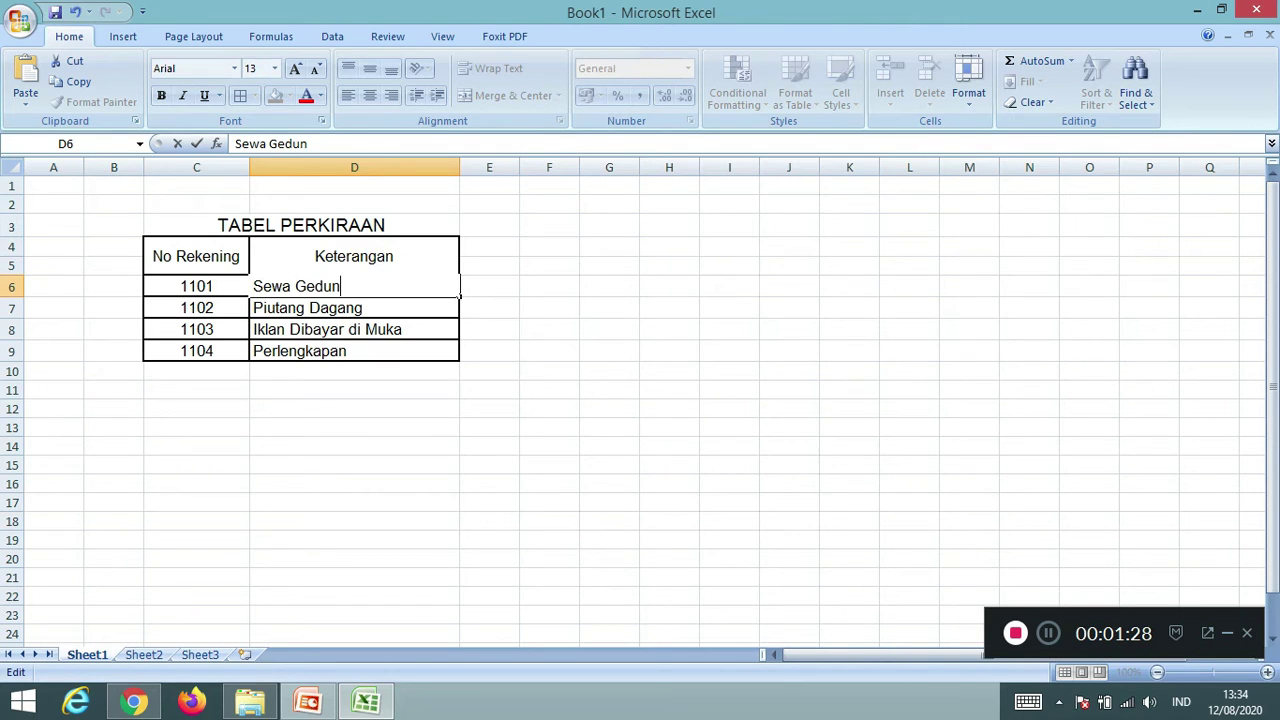
pyautogui.write('g Dibay')
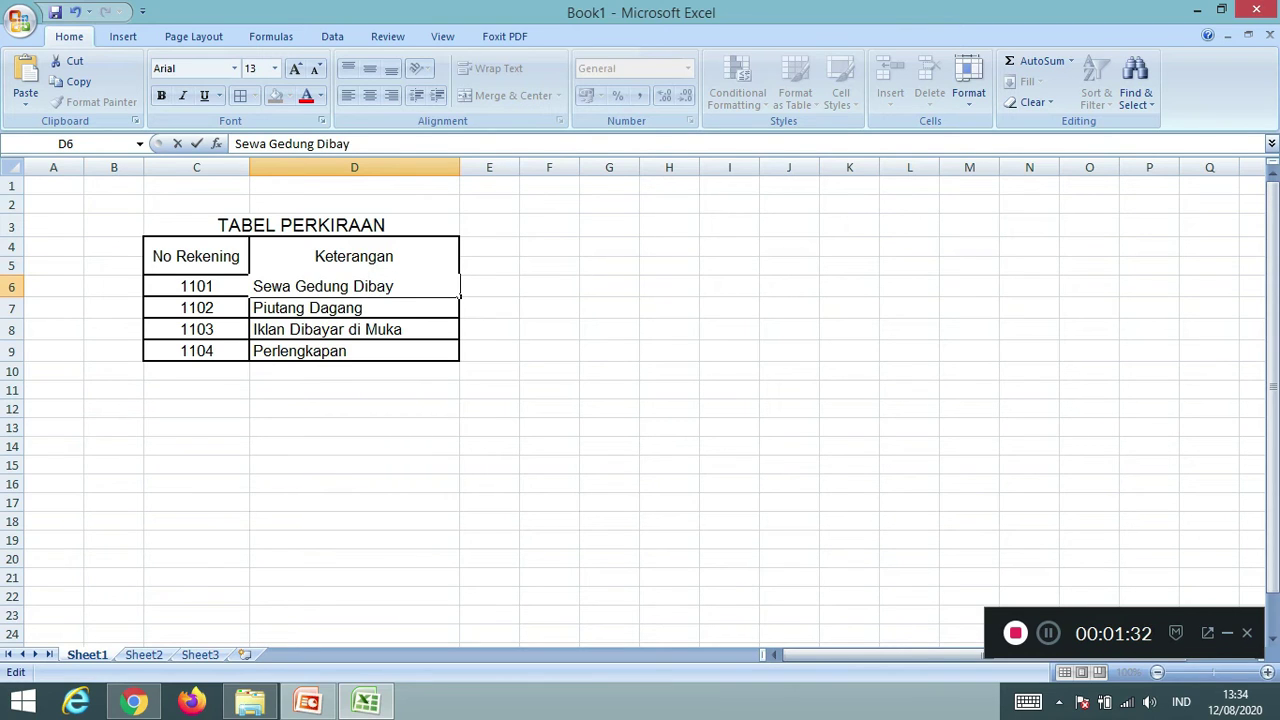
pyautogui.write('ar di Muka')
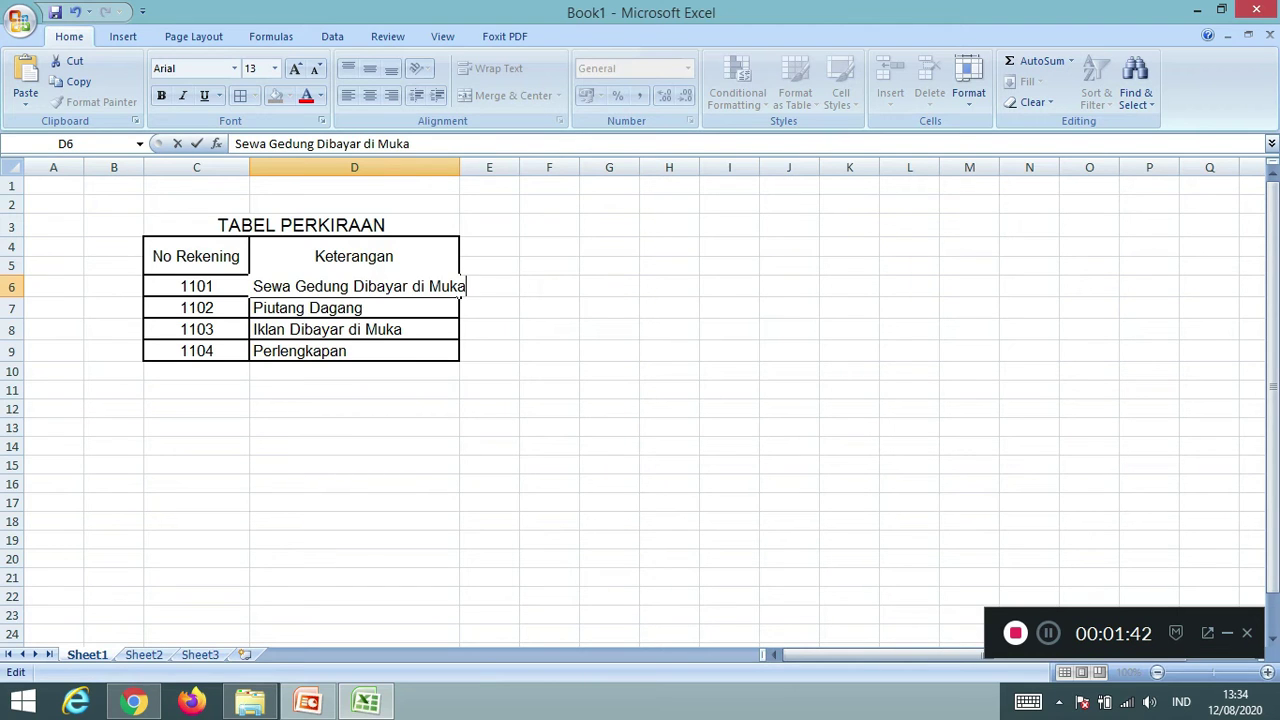
pyautogui.press('Return')
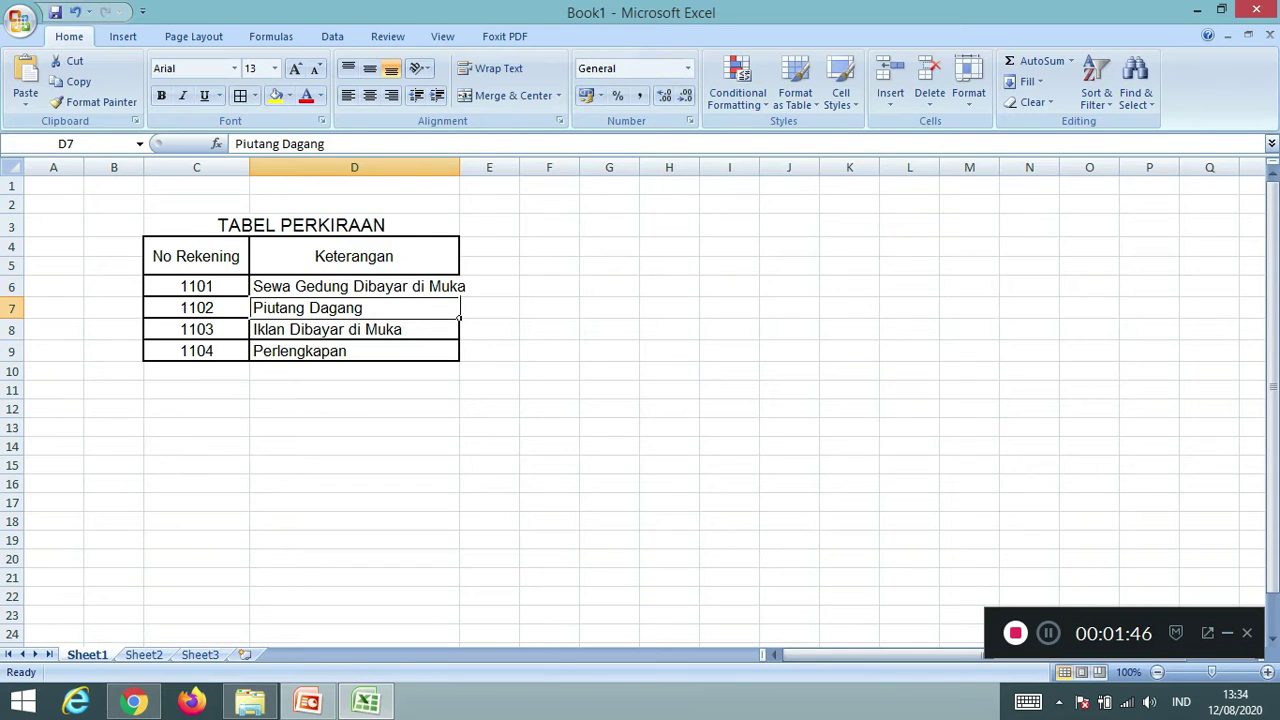
pyautogui.moveTo(460, 167); pyautogui.dragTo(493, 167)
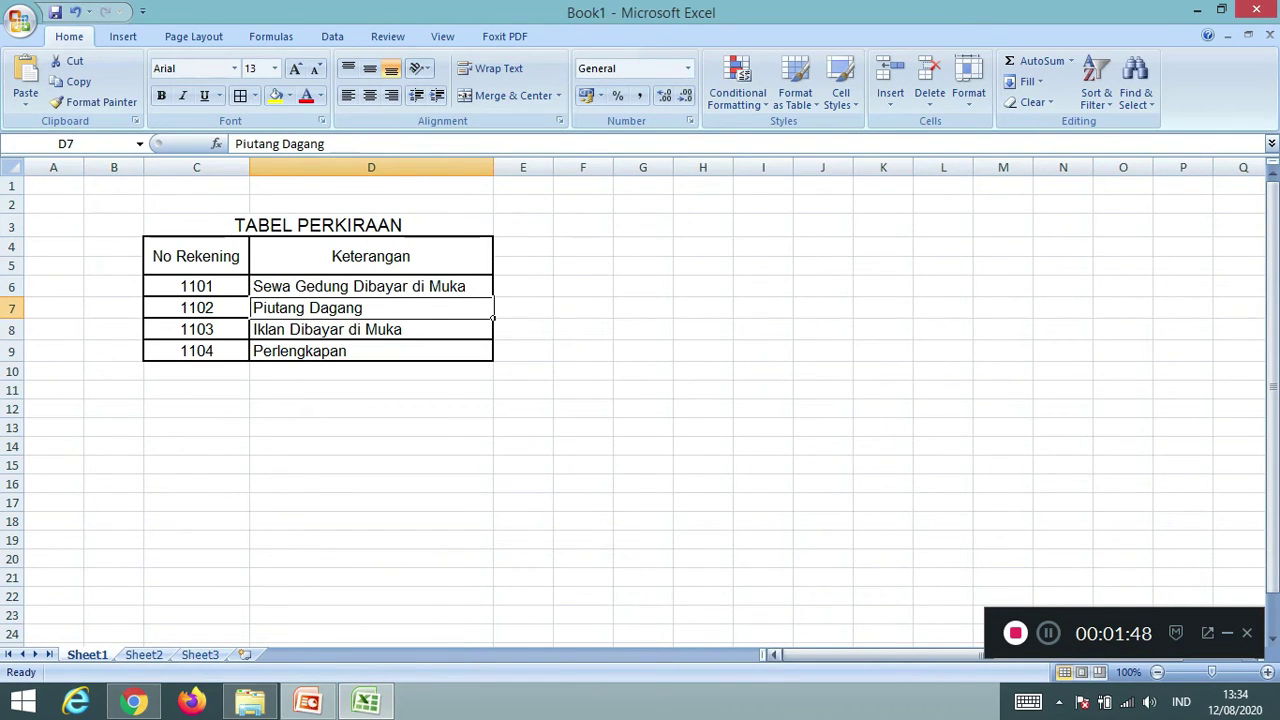
# - Open the text of cell D6 for editing in the formula bar
pyautogui.click(1048, 633)
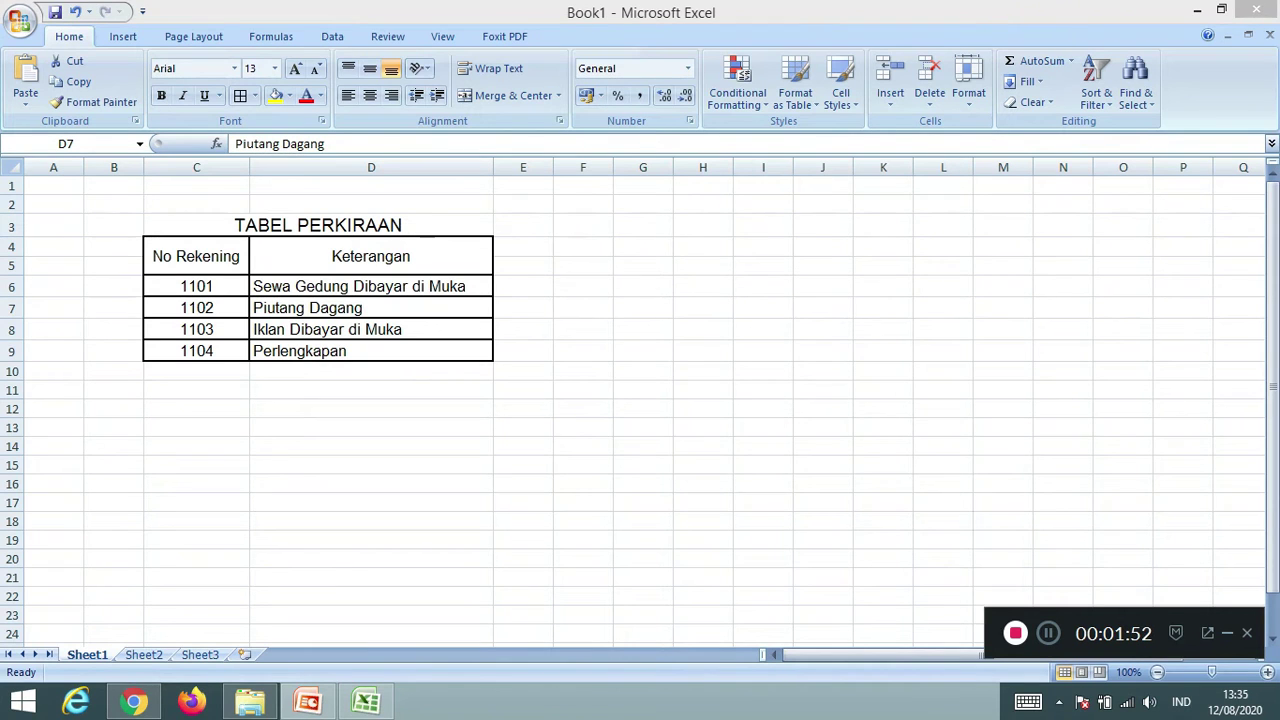
pyautogui.click(371, 308)
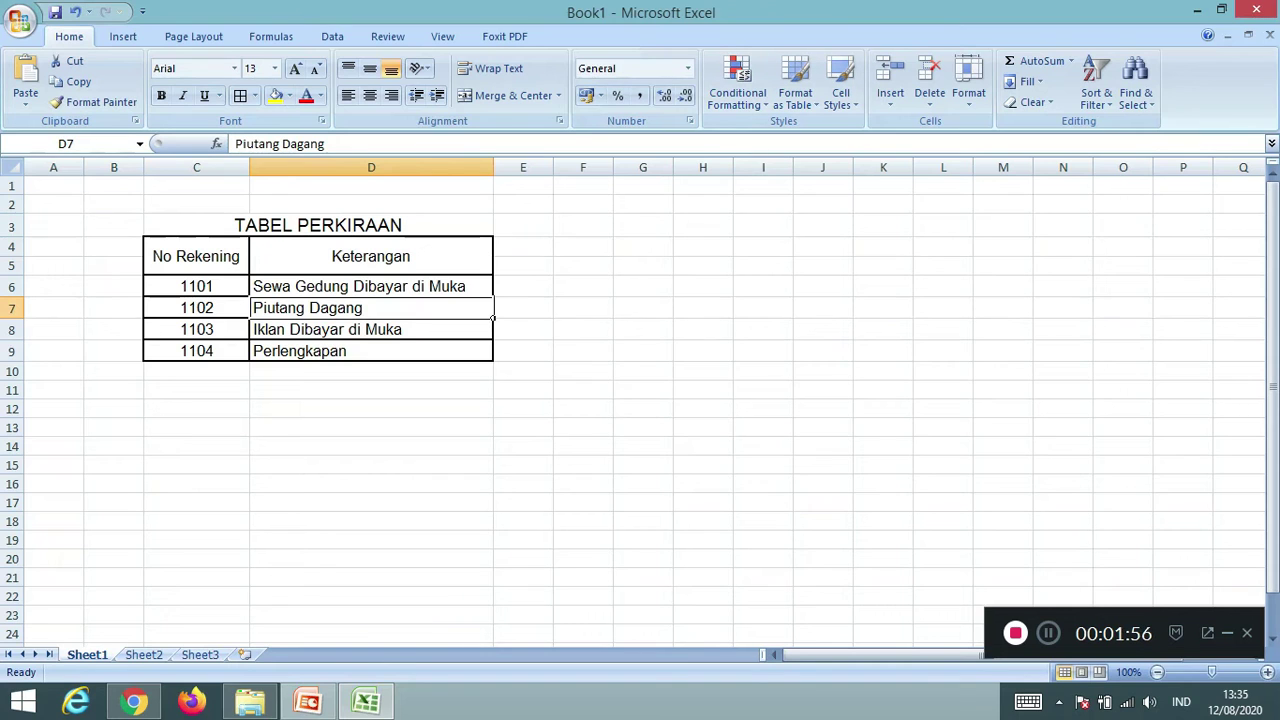
pyautogui.click(371, 286)
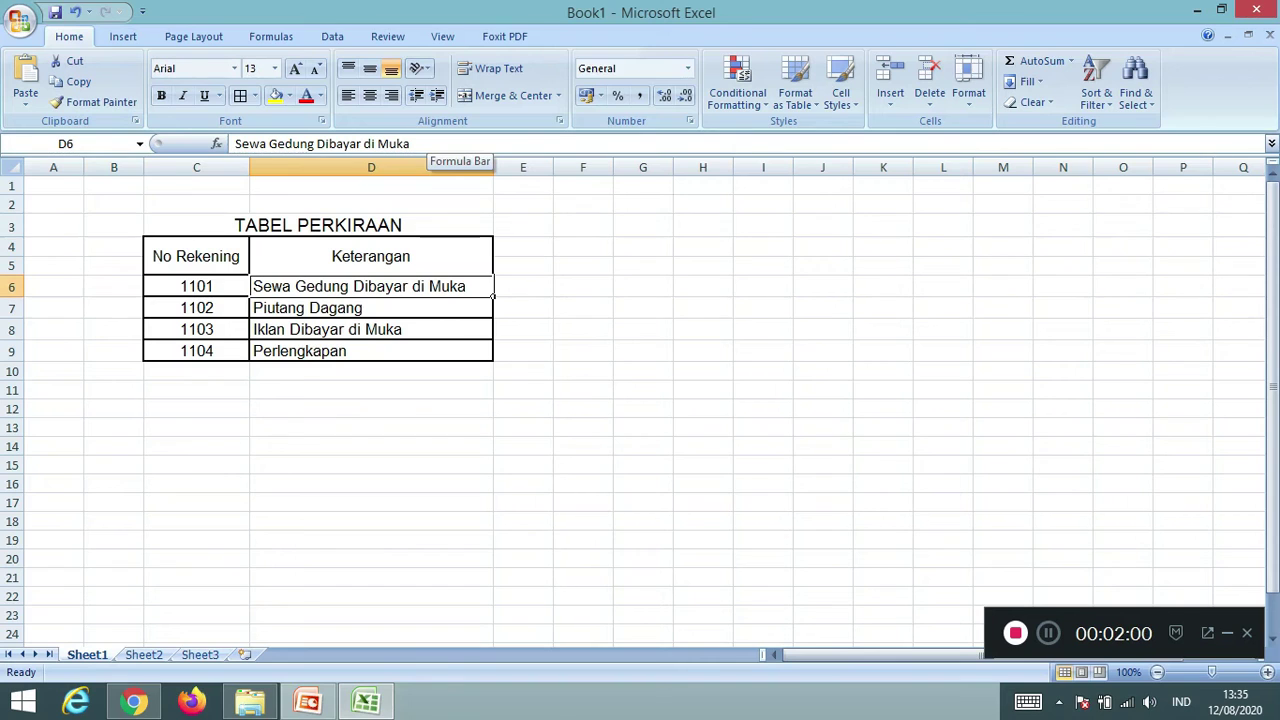
pyautogui.click(424, 144)
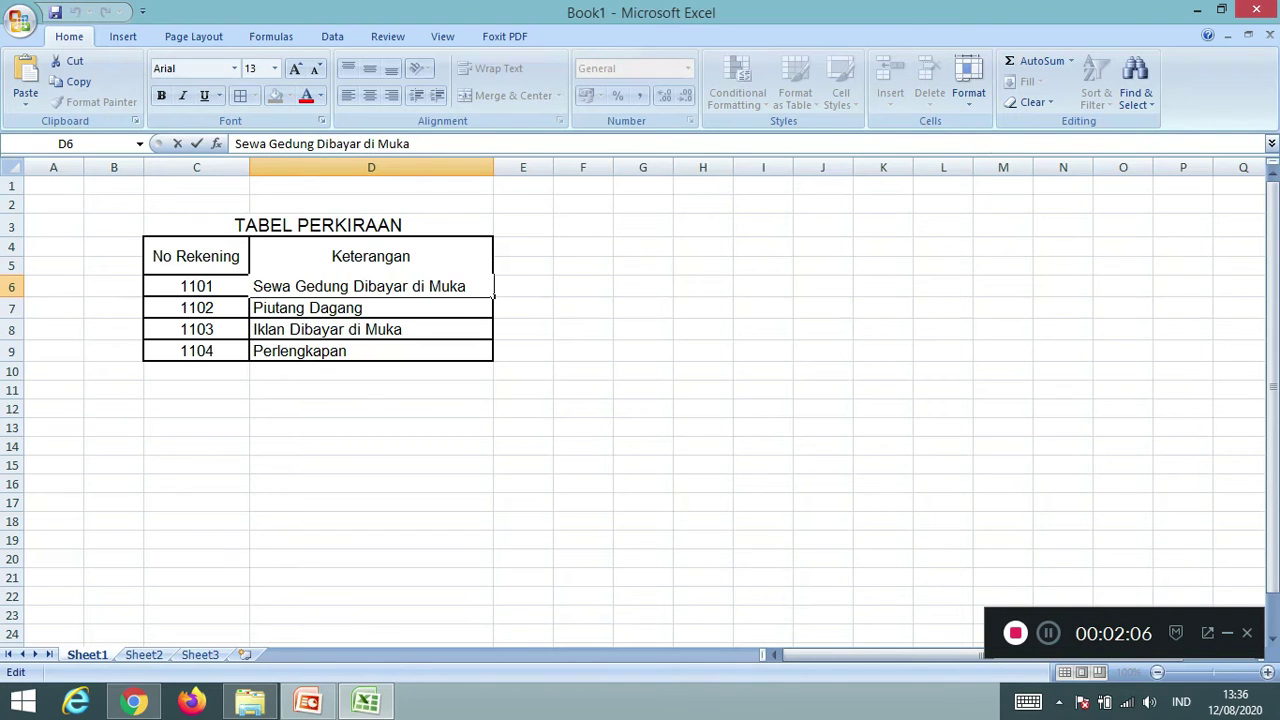
pyautogui.press('Return')
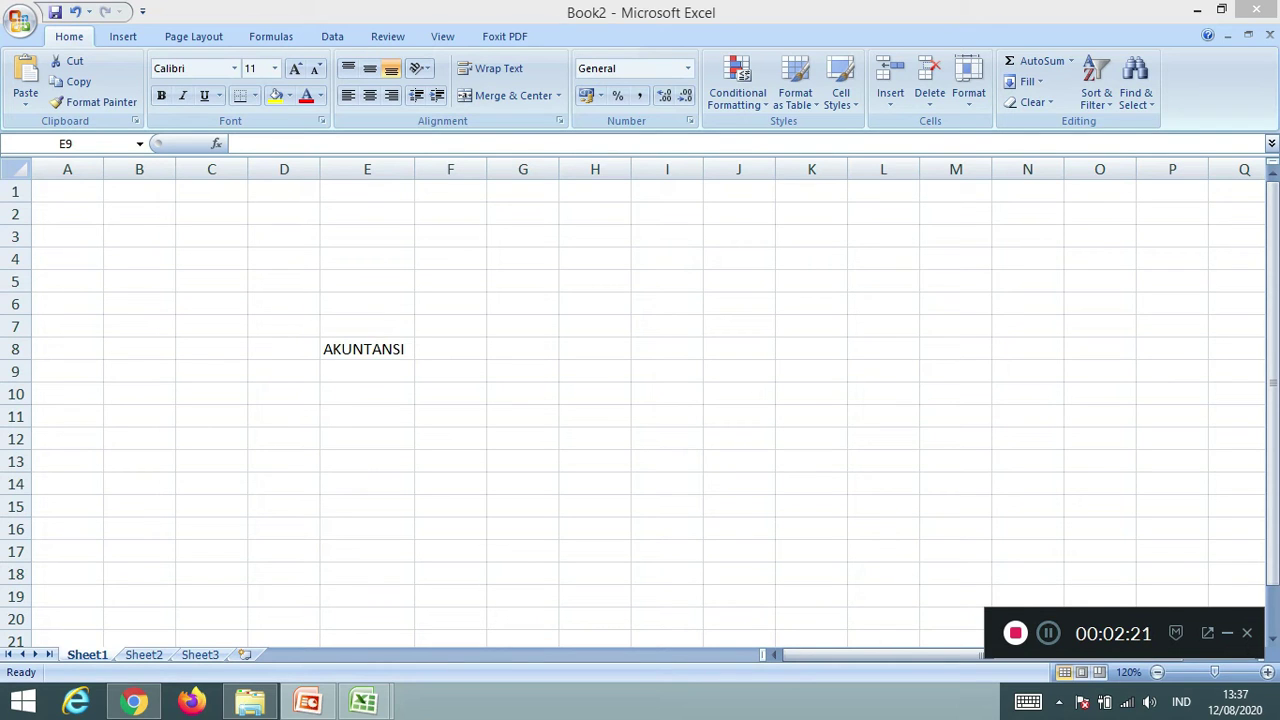
# - Copy the AKUNTANSI entry from cell E8 and paste it into cell H11
pyautogui.click(367, 371)
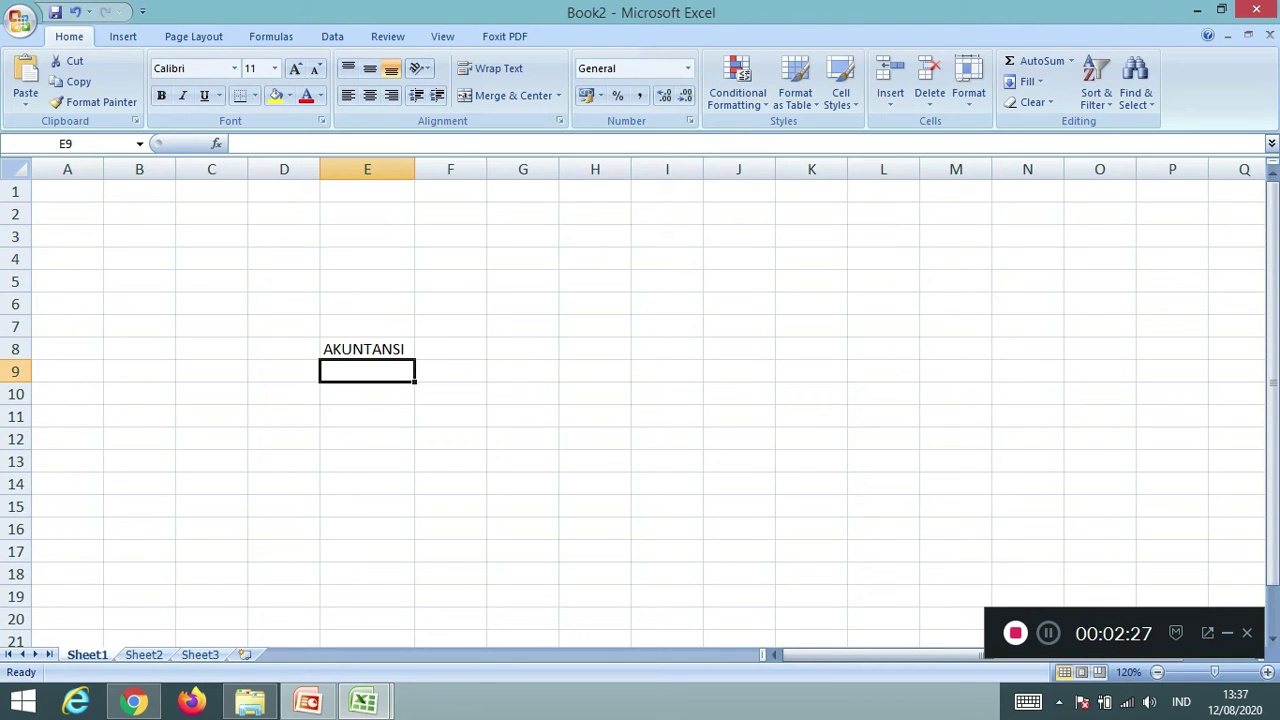
pyautogui.click(367, 349)
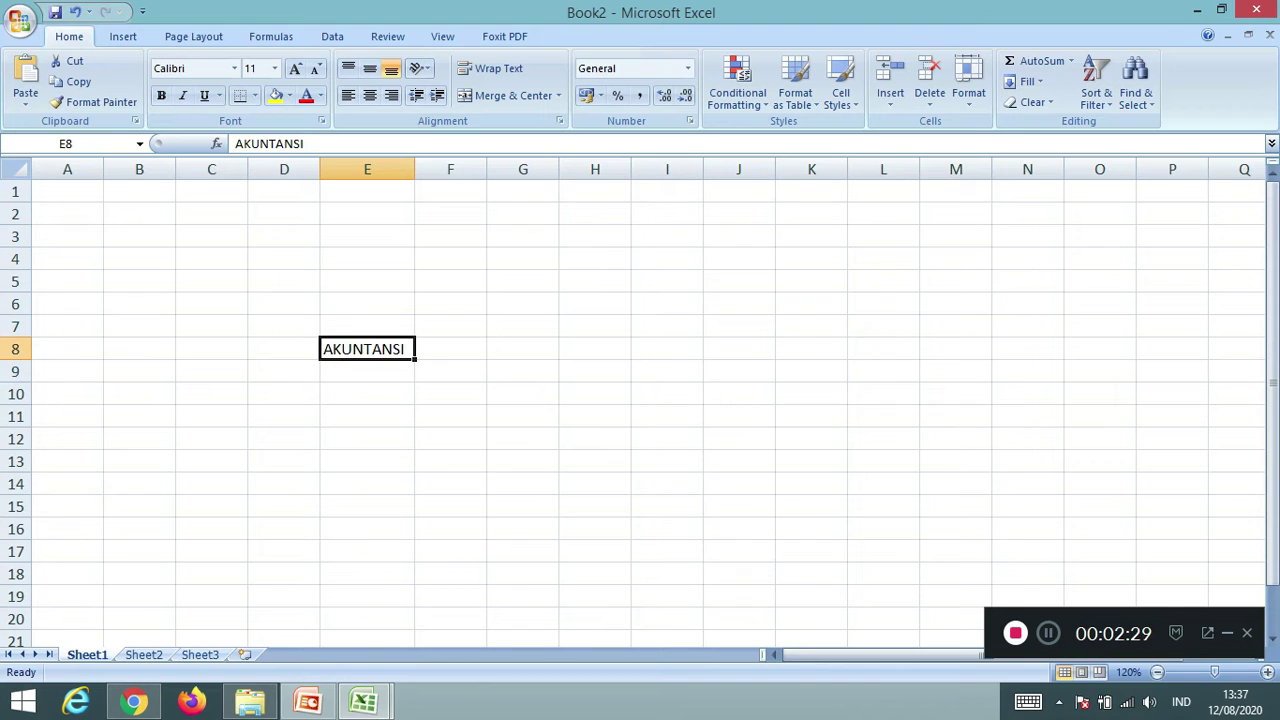
pyautogui.rightClick(398, 349)
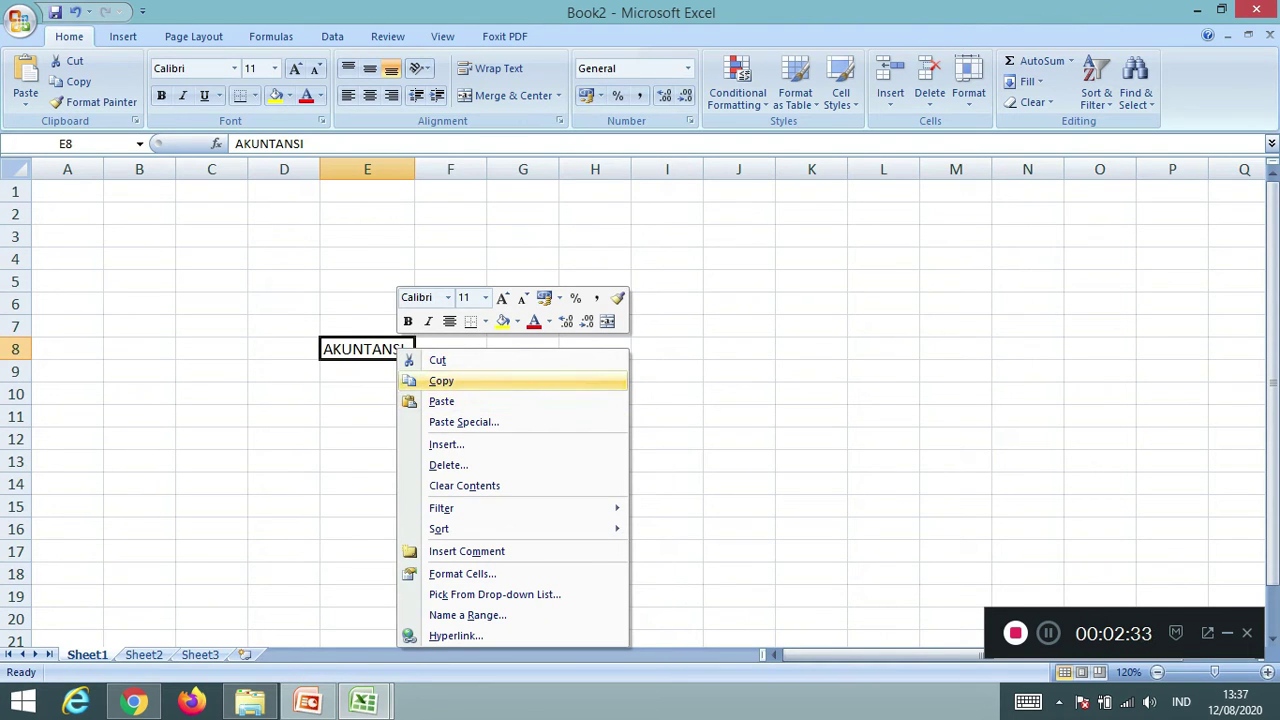
pyautogui.click(441, 381)
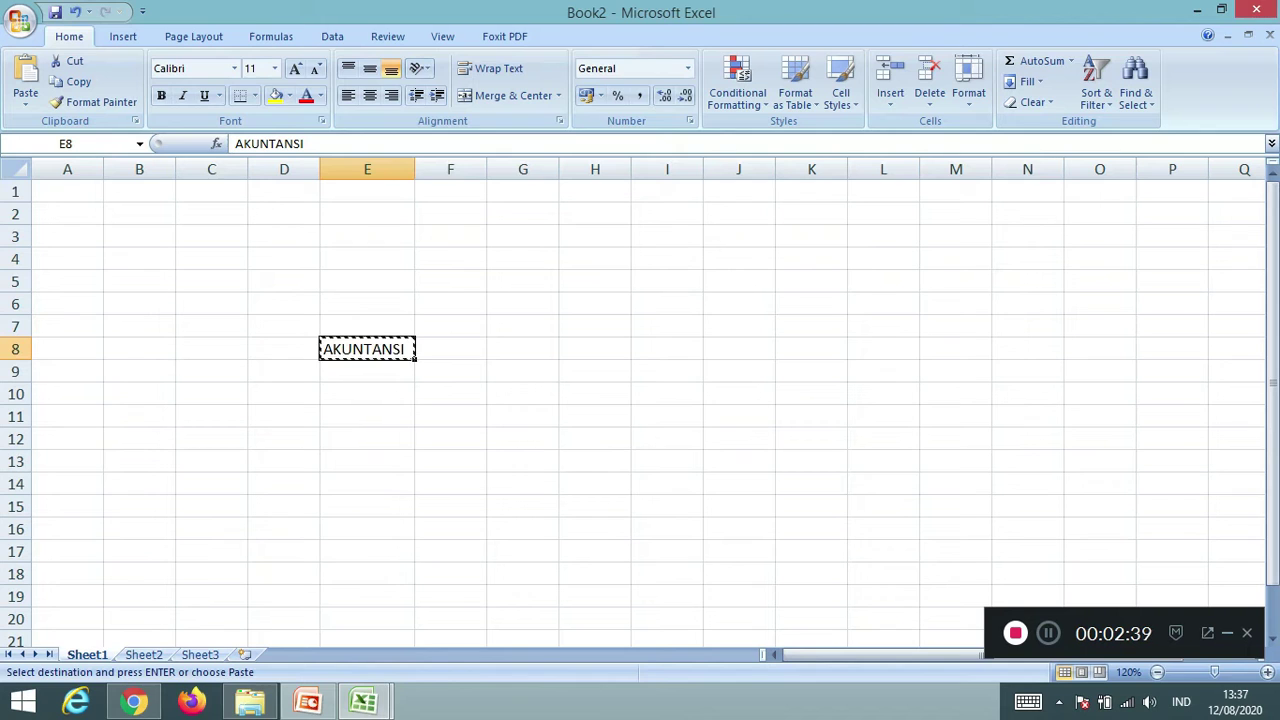
pyautogui.click(595, 416)
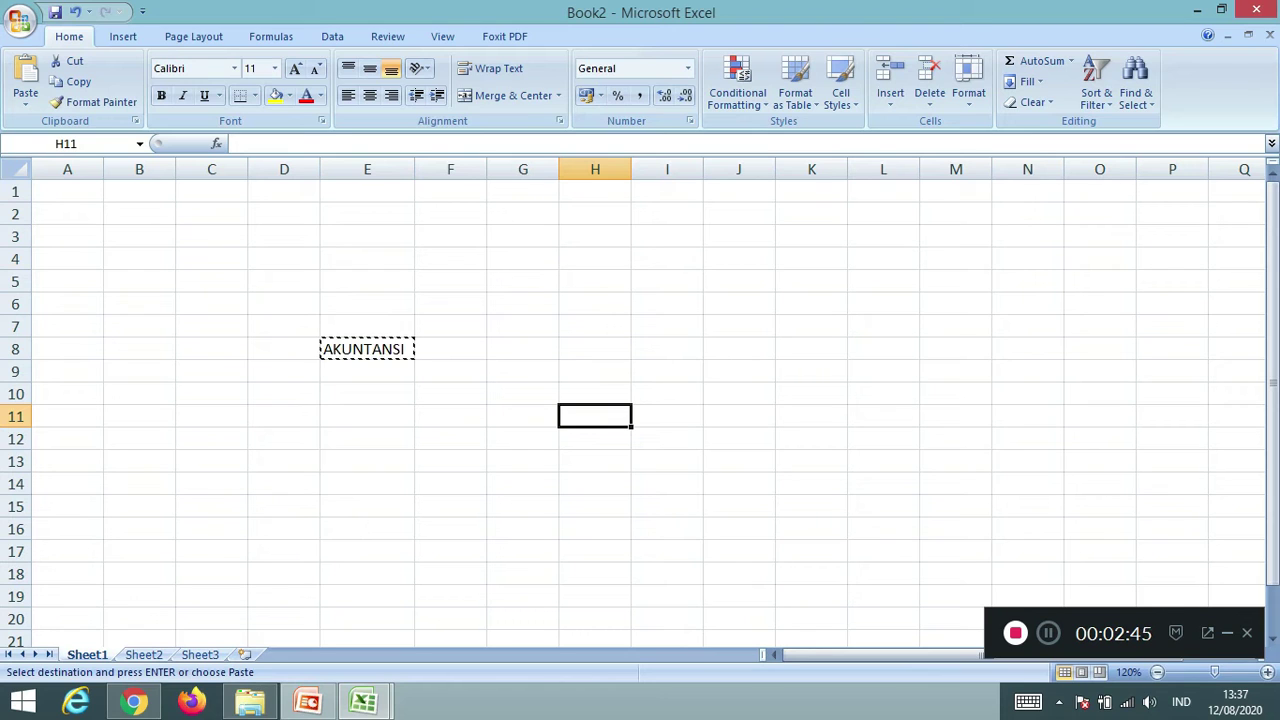
pyautogui.rightClick(592, 420)
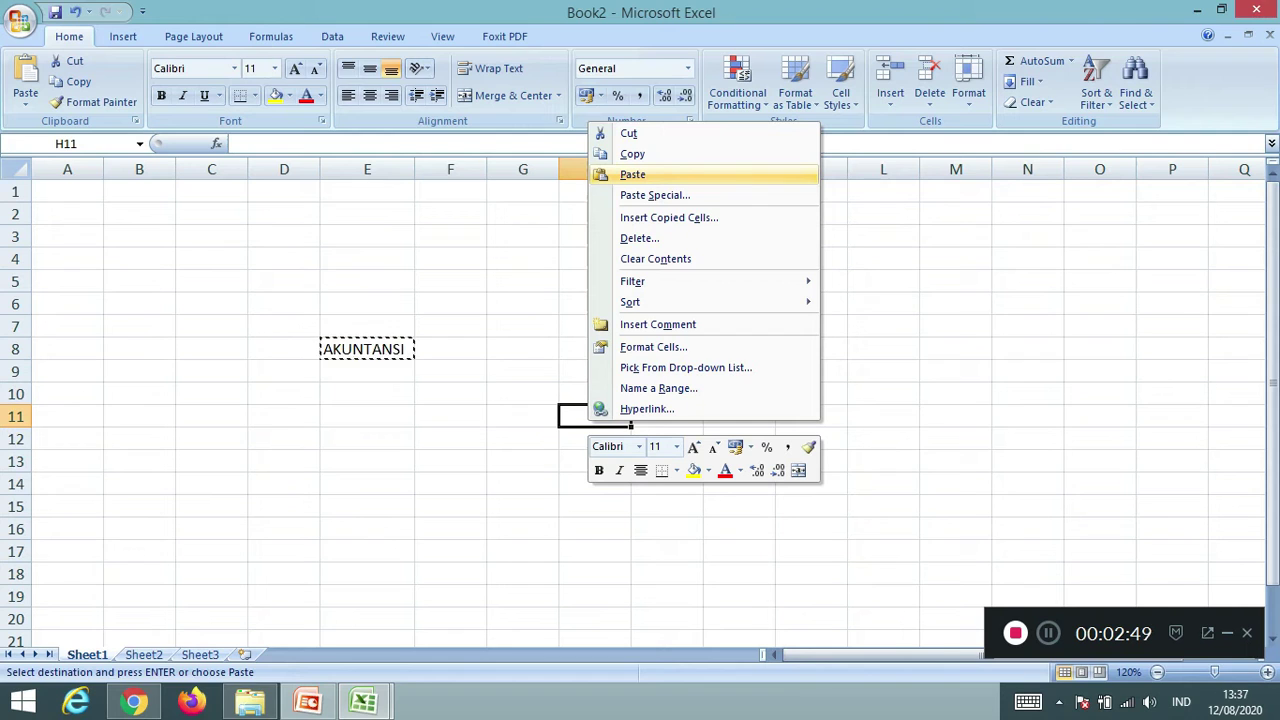
pyautogui.press('Escape')
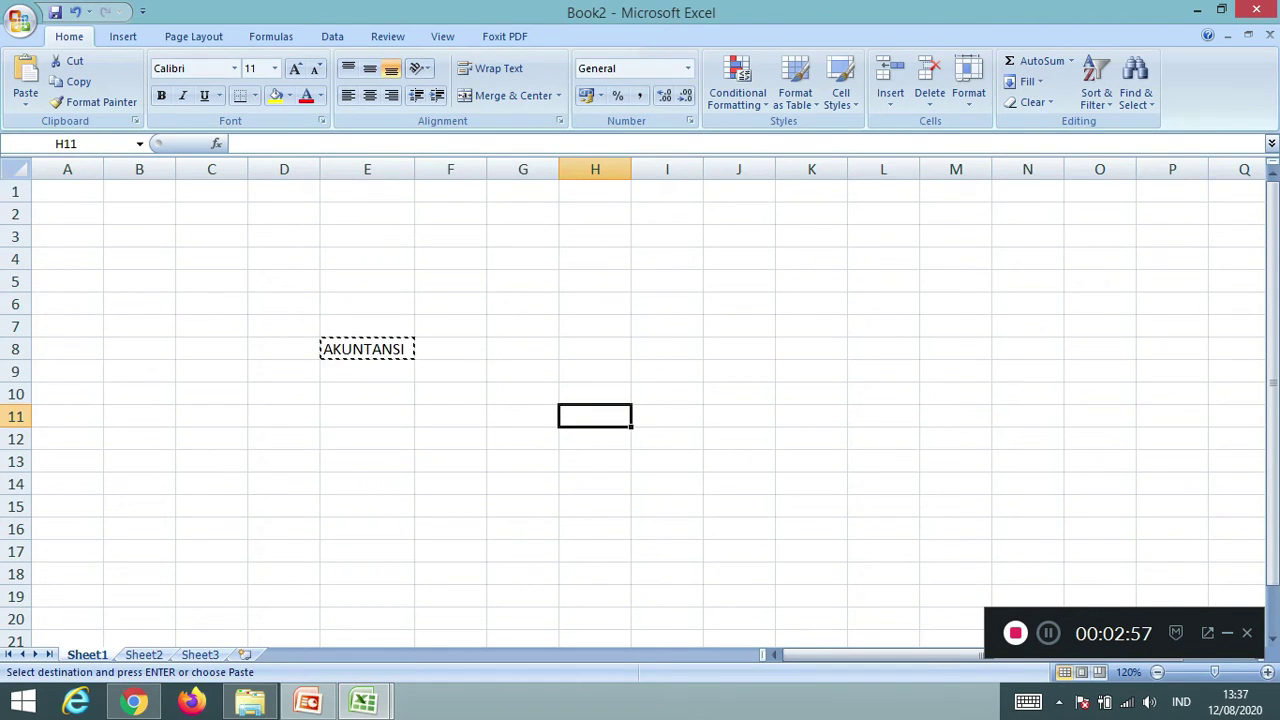
pyautogui.rightClick(597, 418)
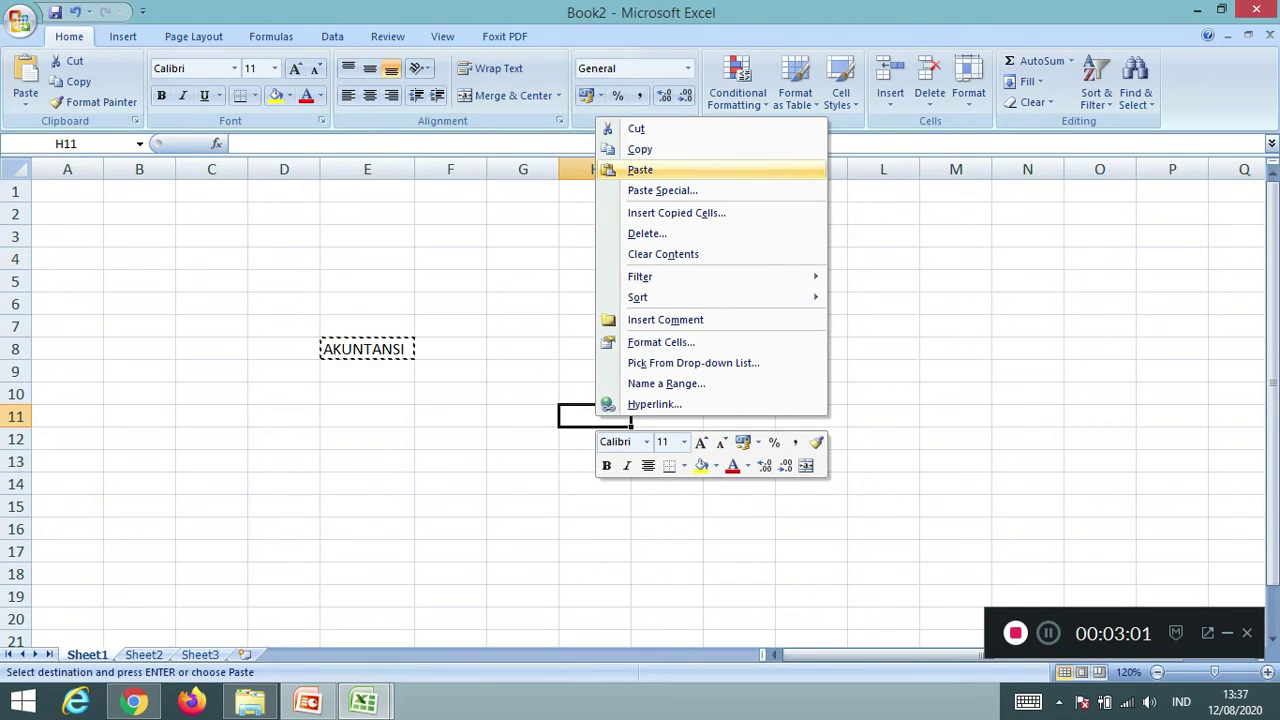
pyautogui.press('Return')
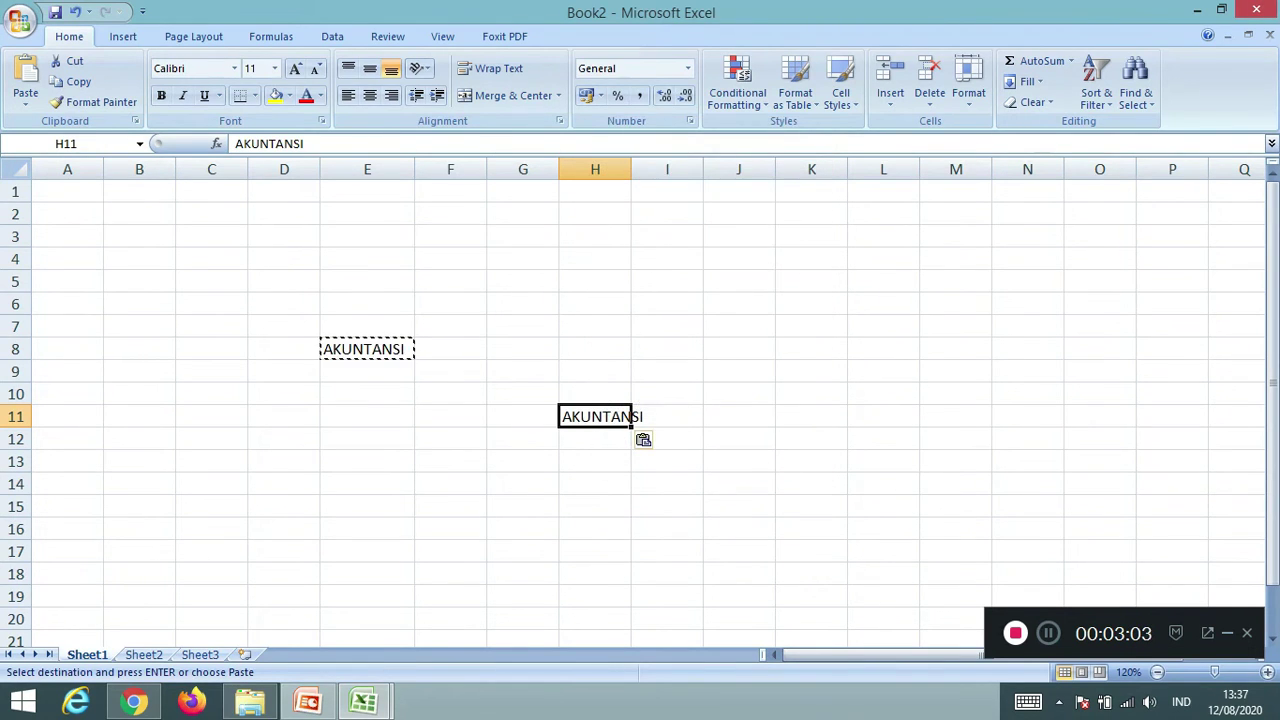
pyautogui.click(667, 461)
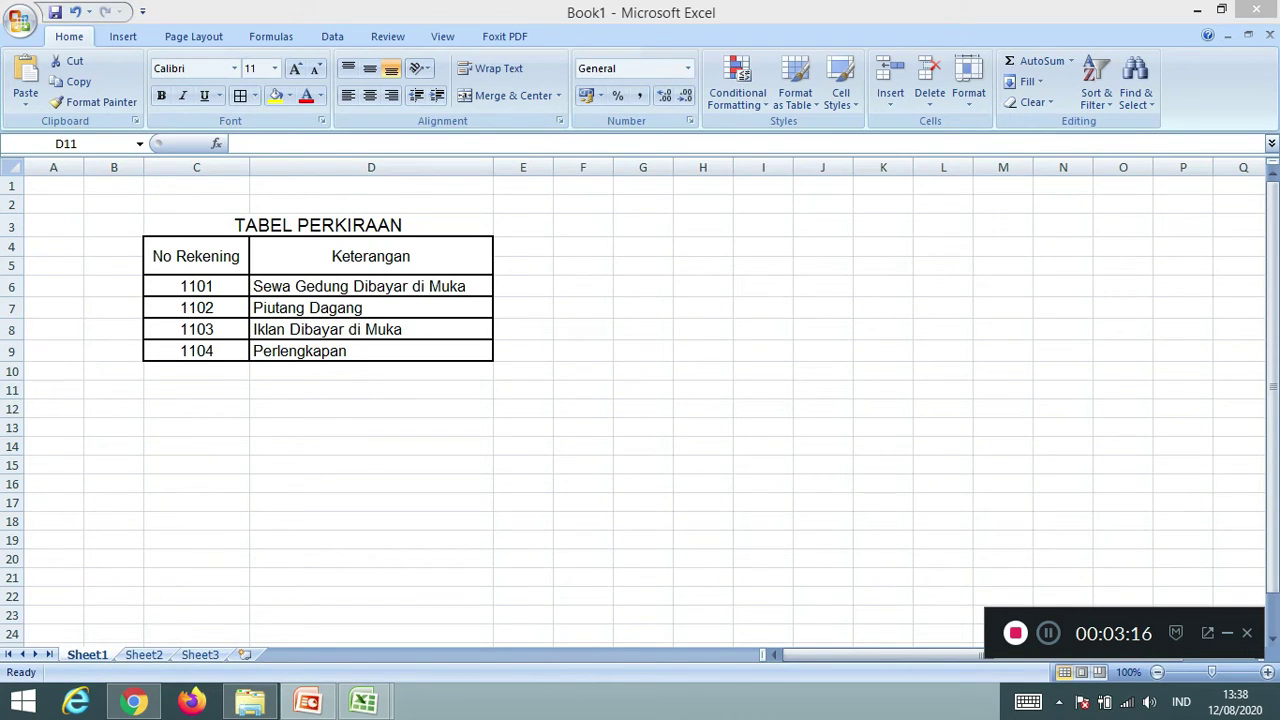
# - Copy the whole TABEL PERKIRAAN table, title included, from Sheet1 and paste it at cell C4 of Sheet2
pyautogui.click(371, 390)
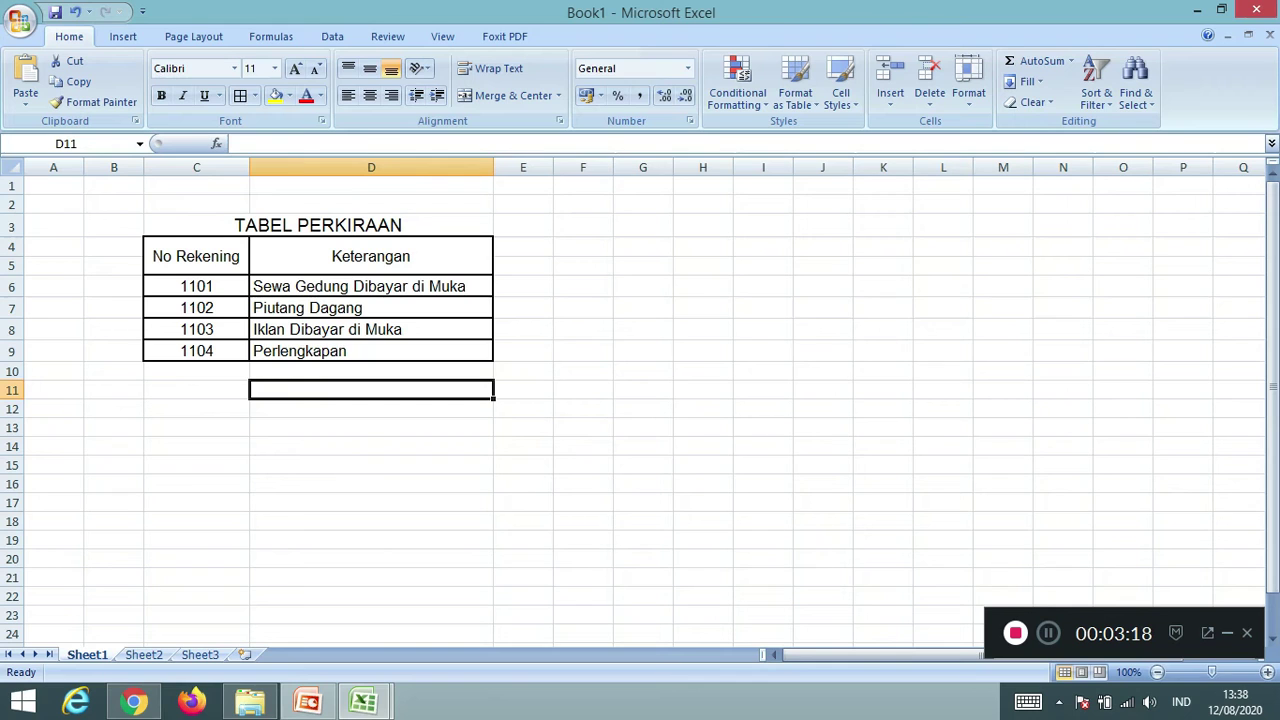
pyautogui.moveTo(300, 226); pyautogui.dragTo(315, 351)
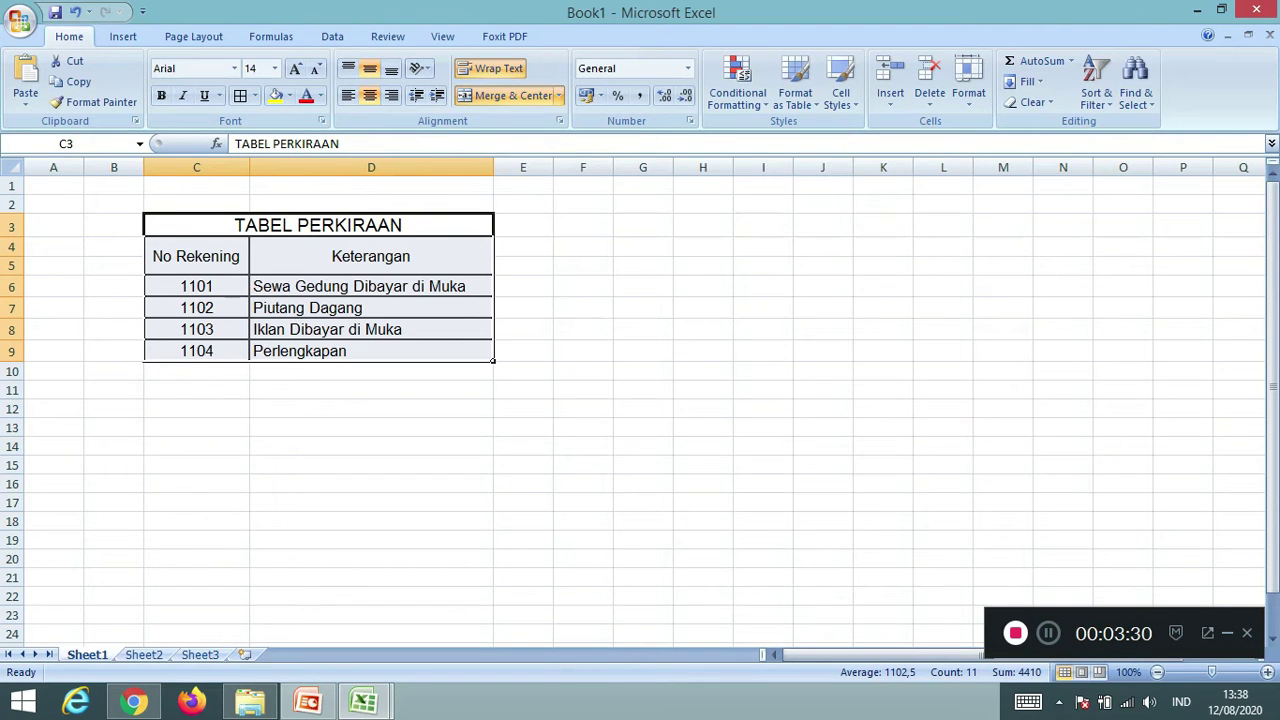
pyautogui.rightClick(466, 304)
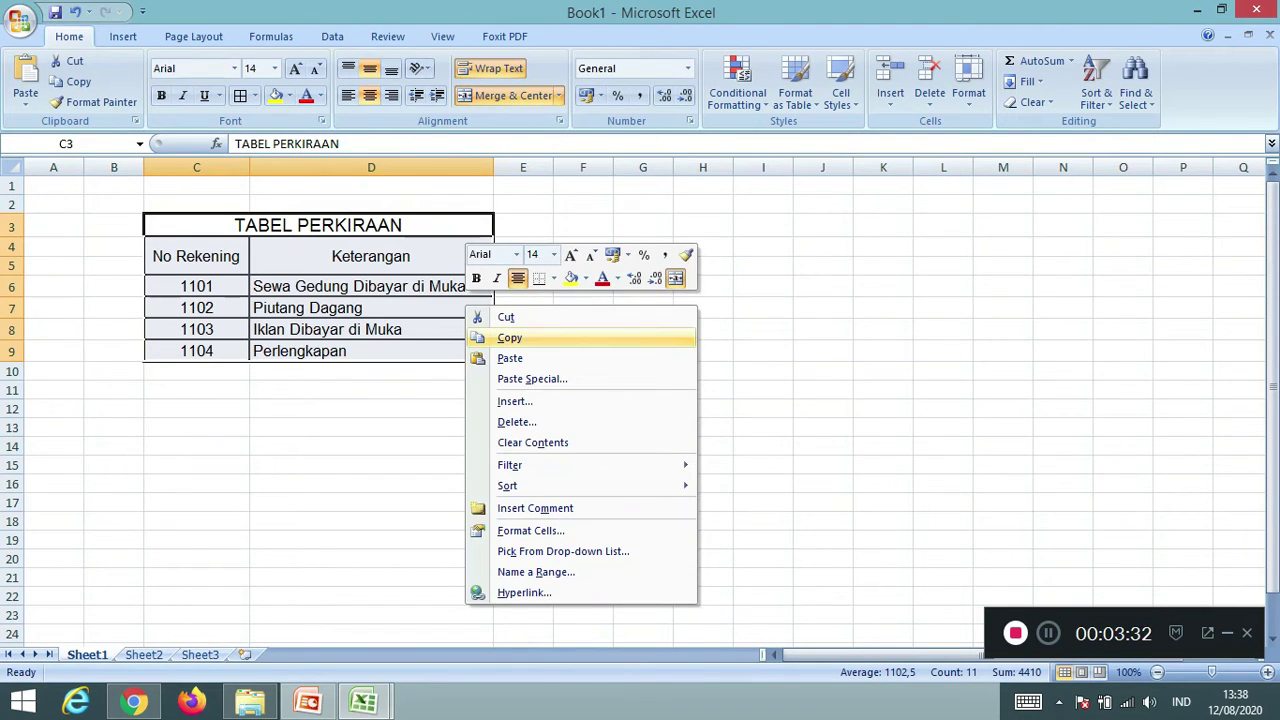
pyautogui.click(509, 338)
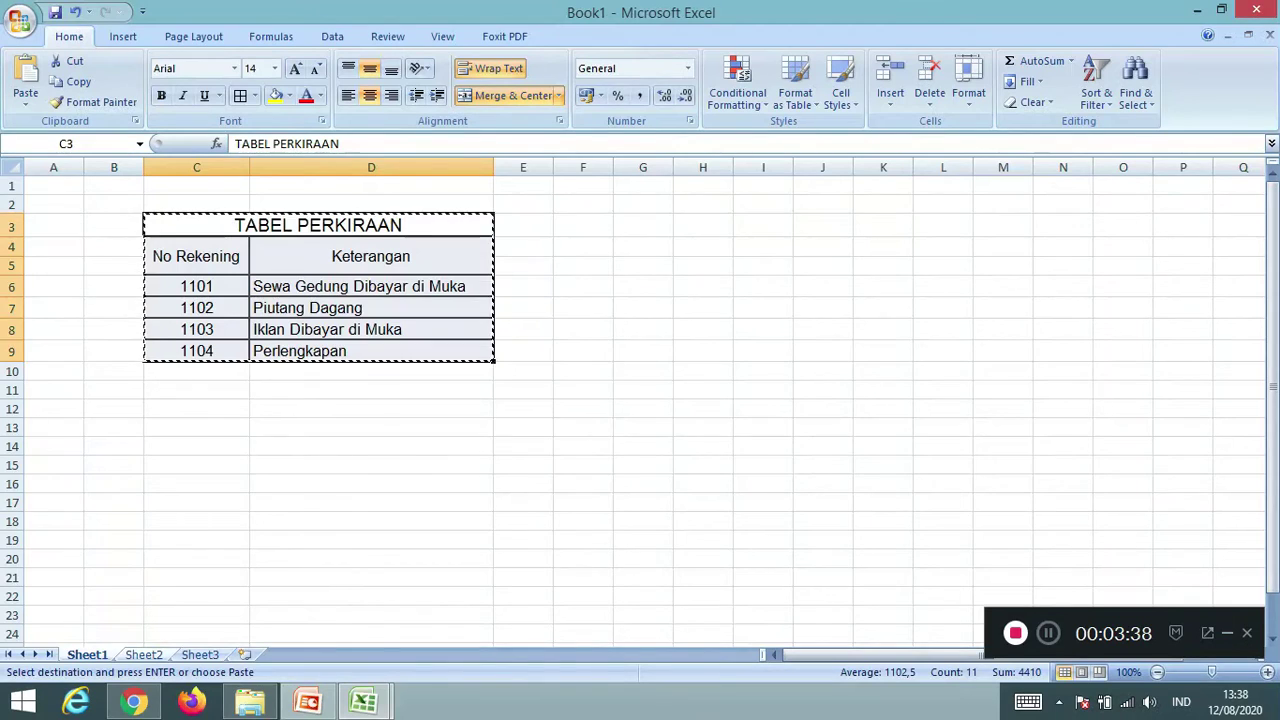
pyautogui.hotkey('ctrl', 'pagedown')
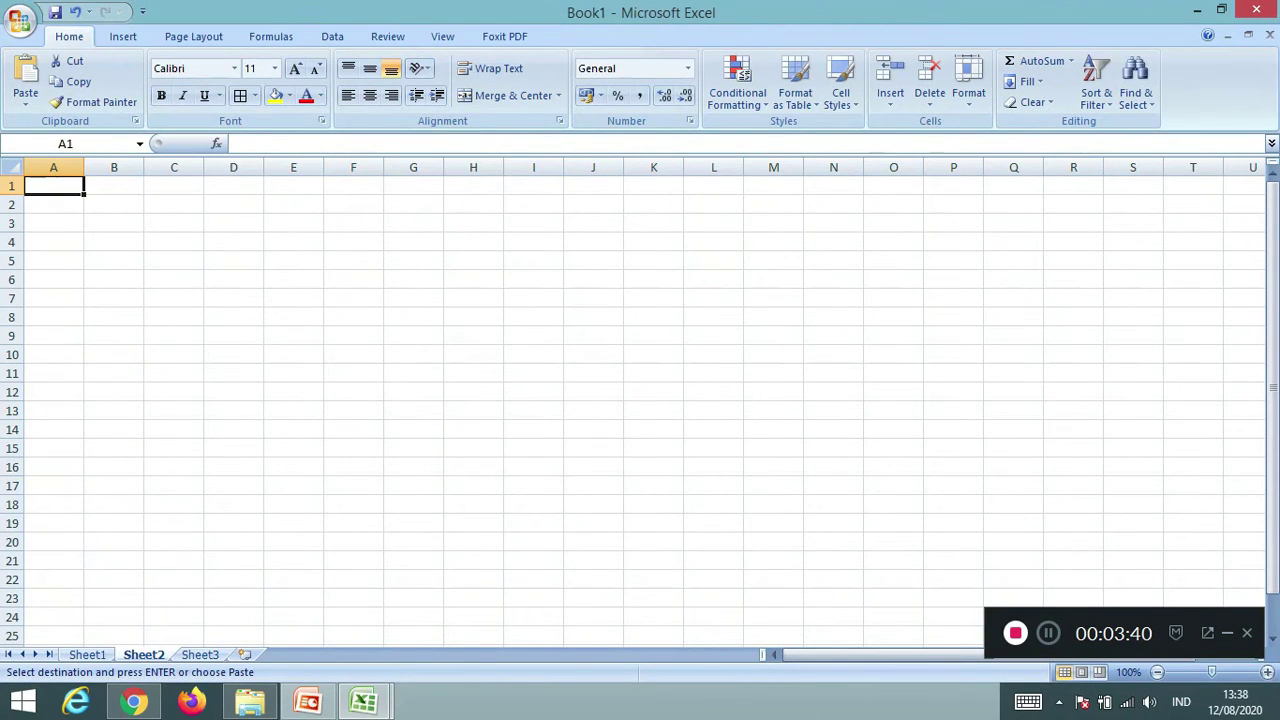
pyautogui.click(174, 242)
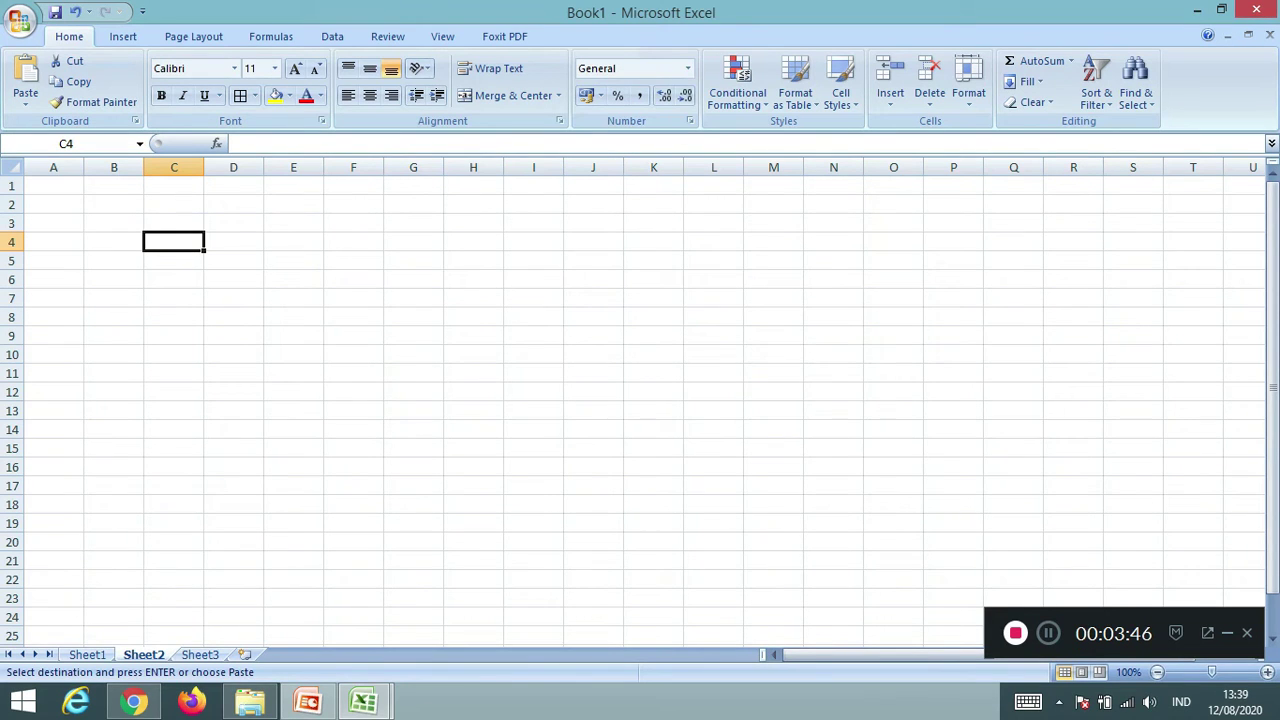
pyautogui.rightClick(176, 242)
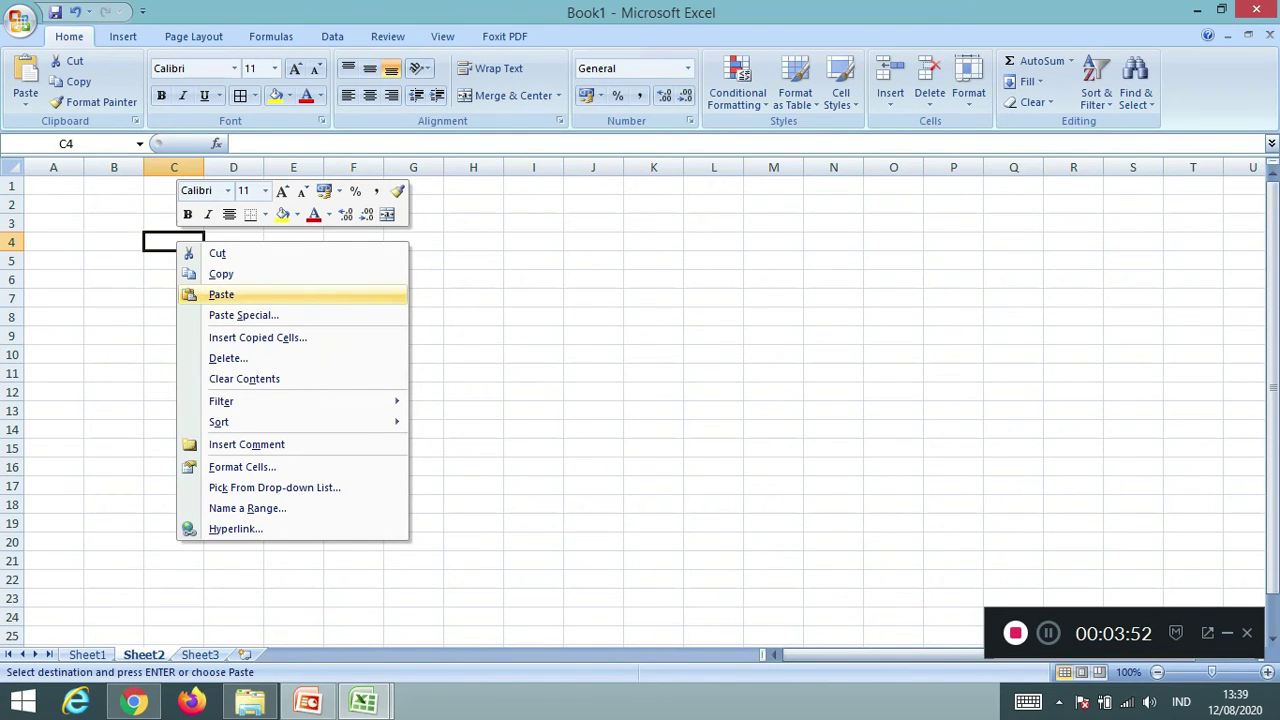
pyautogui.click(221, 294)
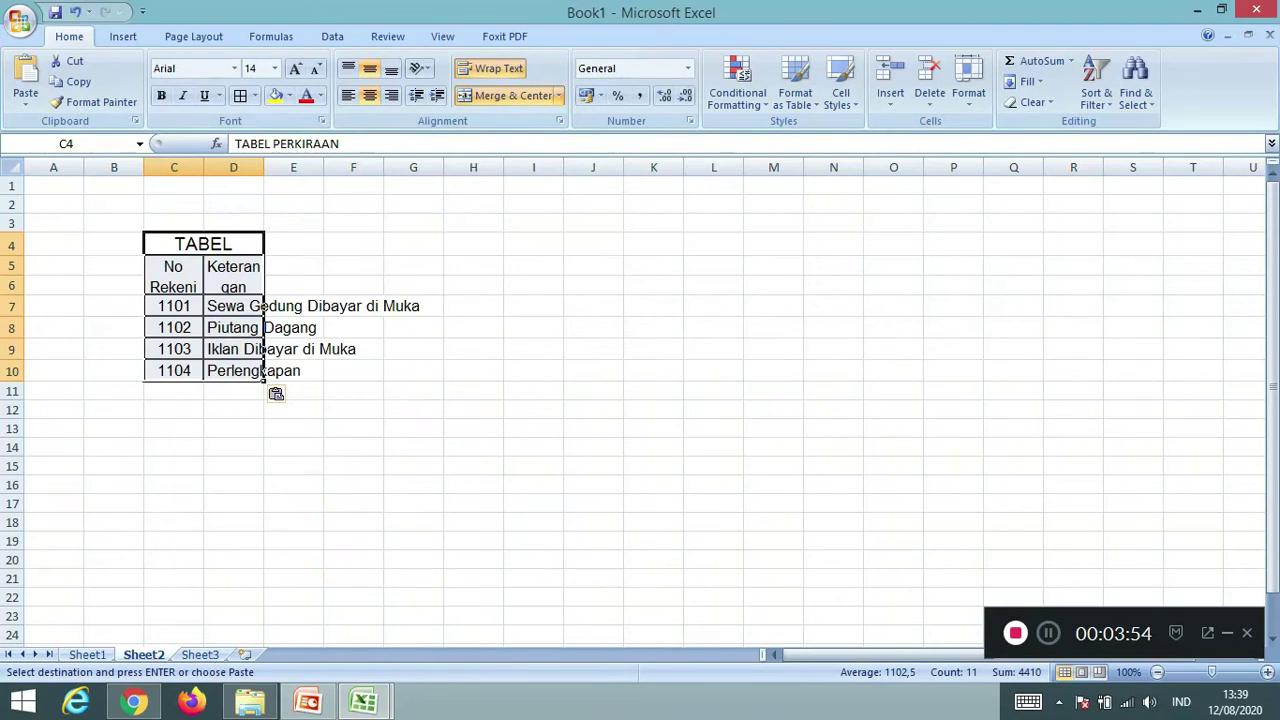
# - Widen columns C and D on Sheet2 so the pasted table's headings and descriptions fit
pyautogui.moveTo(204, 167); pyautogui.dragTo(260, 167)
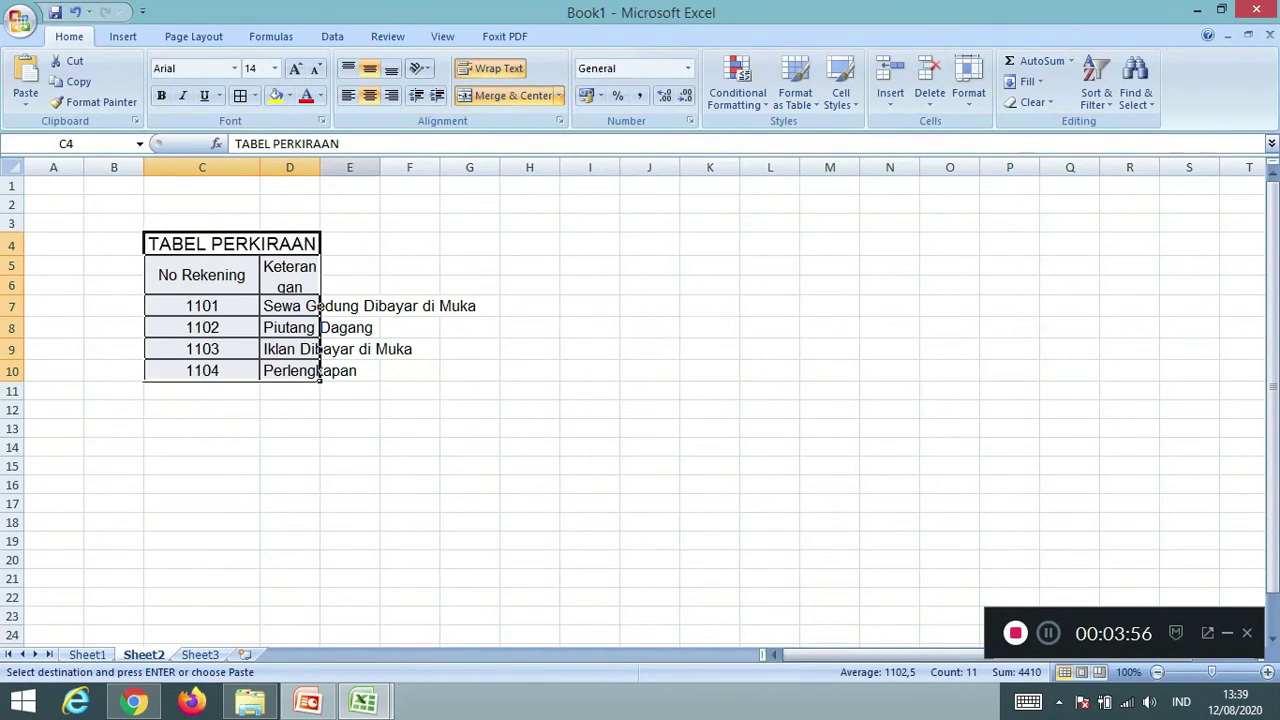
pyautogui.moveTo(452, 167); pyautogui.dragTo(502, 167)
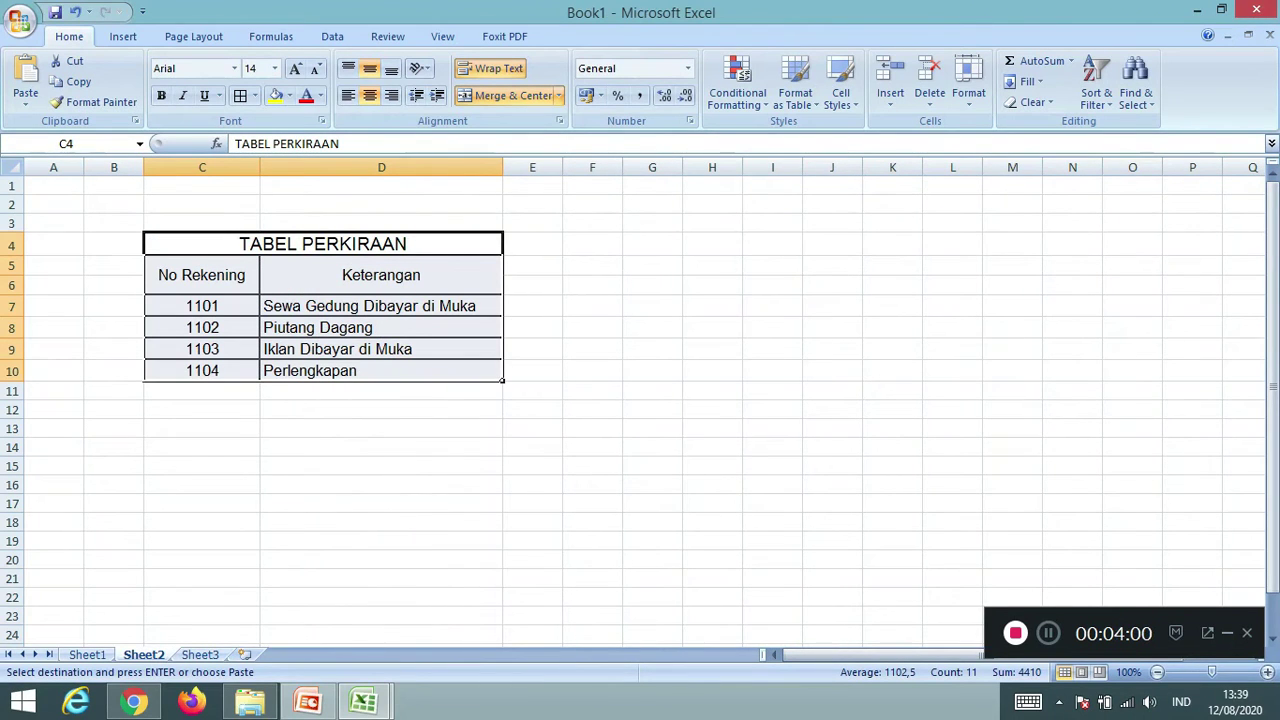
pyautogui.click(712, 371)
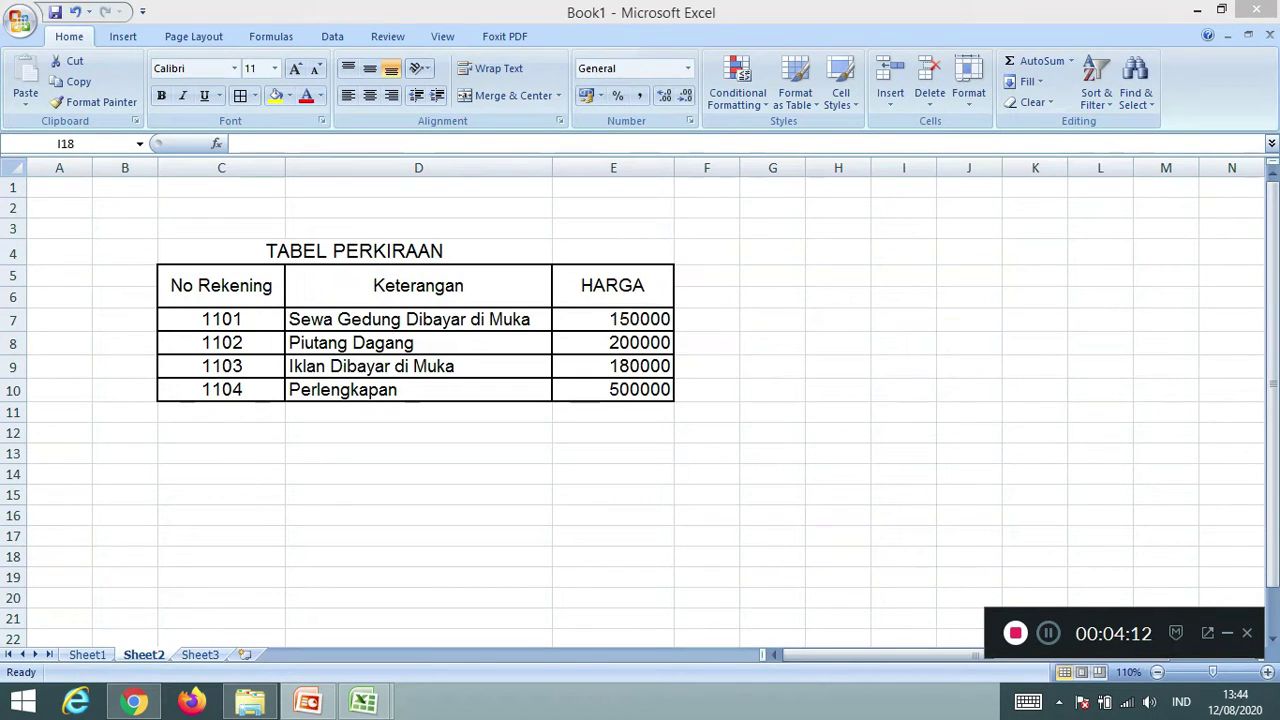
pyautogui.click(904, 557)
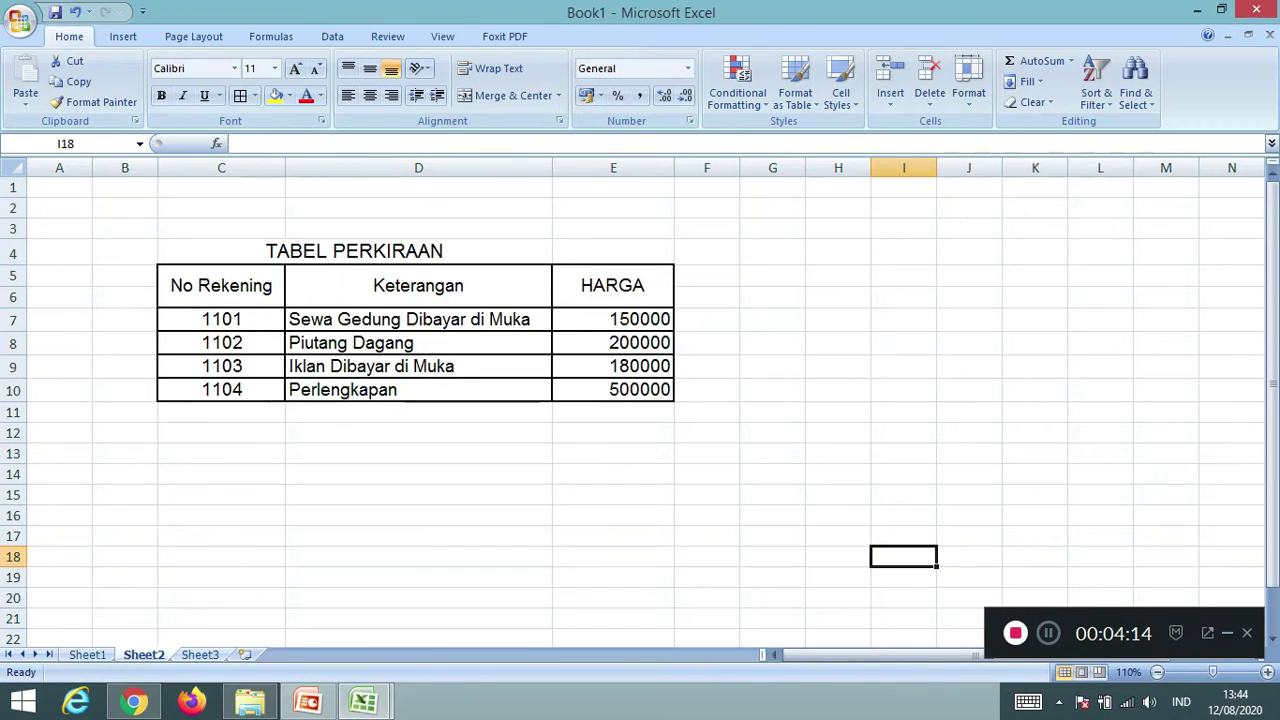
# - Apply the General and the Number format in turn to the HARGA values in cells E7:E10 on Sheet2
pyautogui.moveTo(612, 319); pyautogui.dragTo(612, 390)
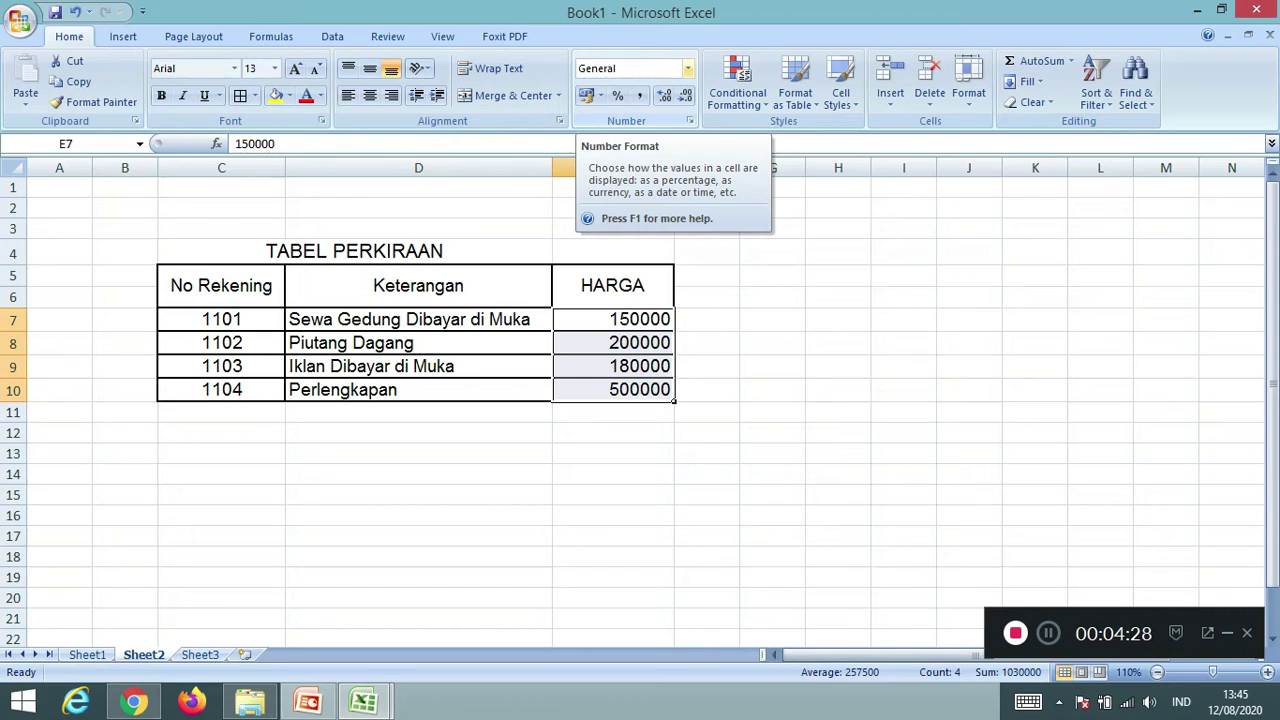
pyautogui.click(688, 68)
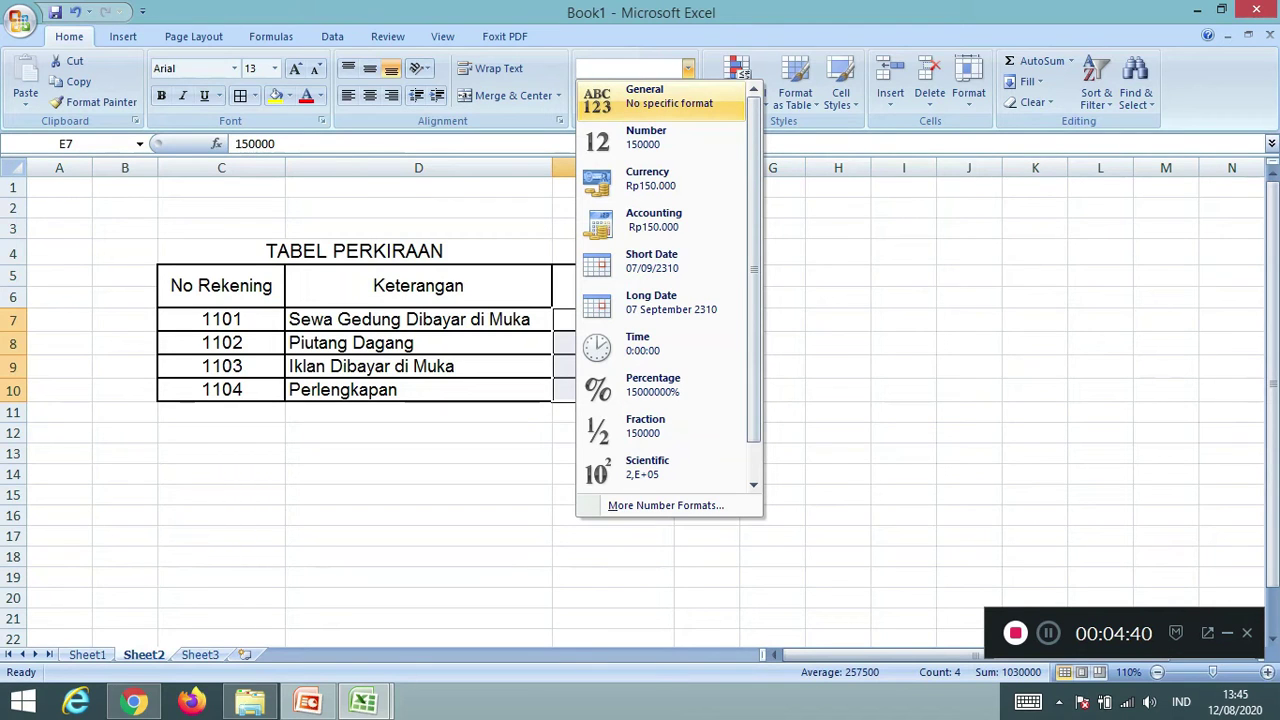
pyautogui.click(660, 98)
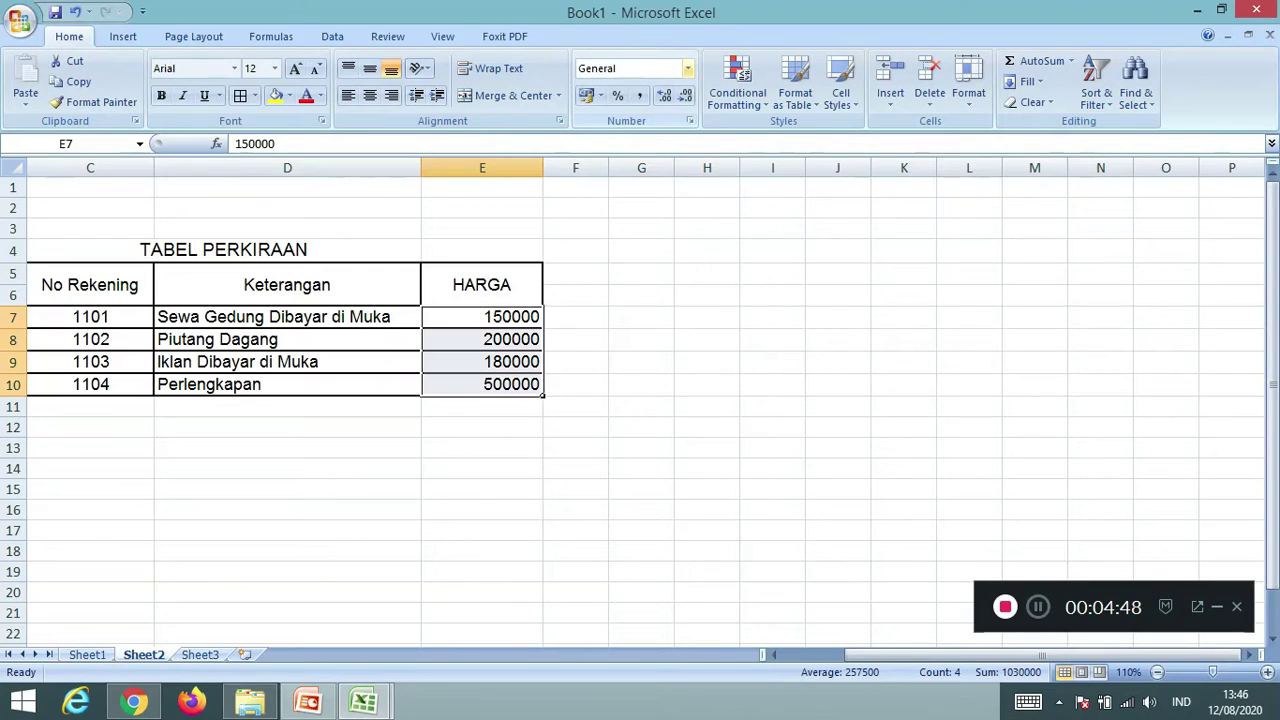
pyautogui.click(688, 69)
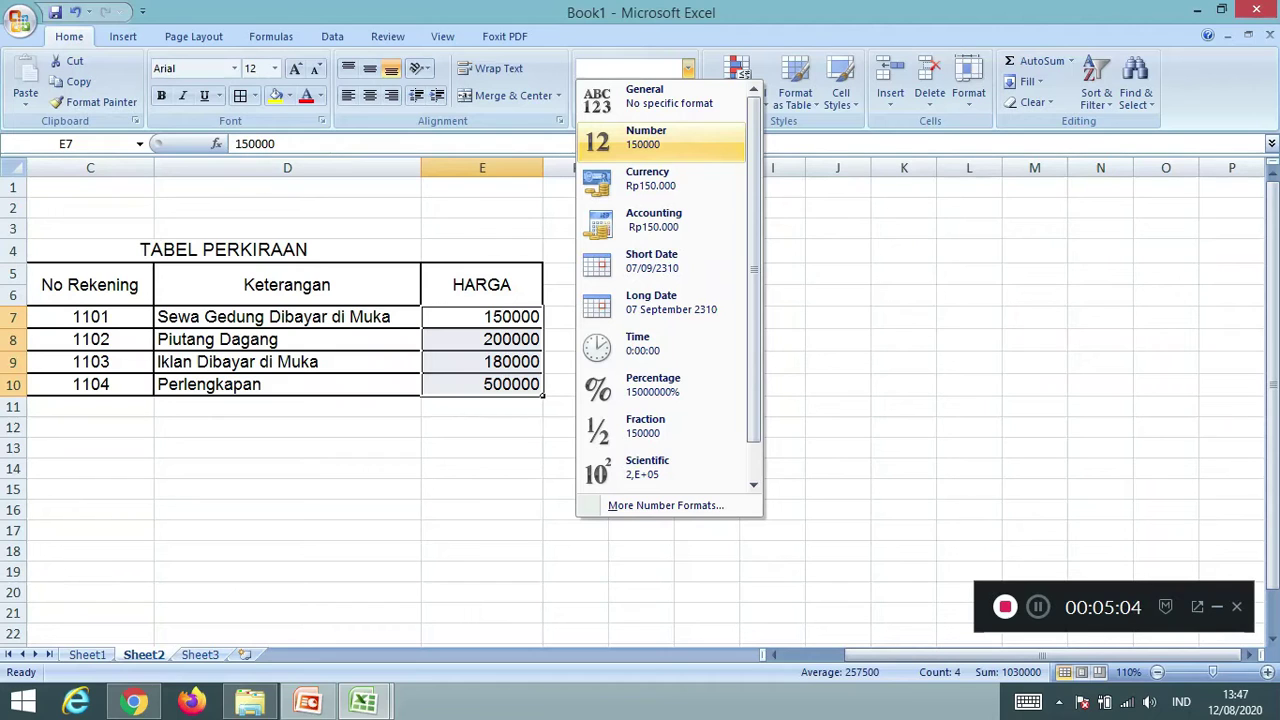
pyautogui.click(700, 143)
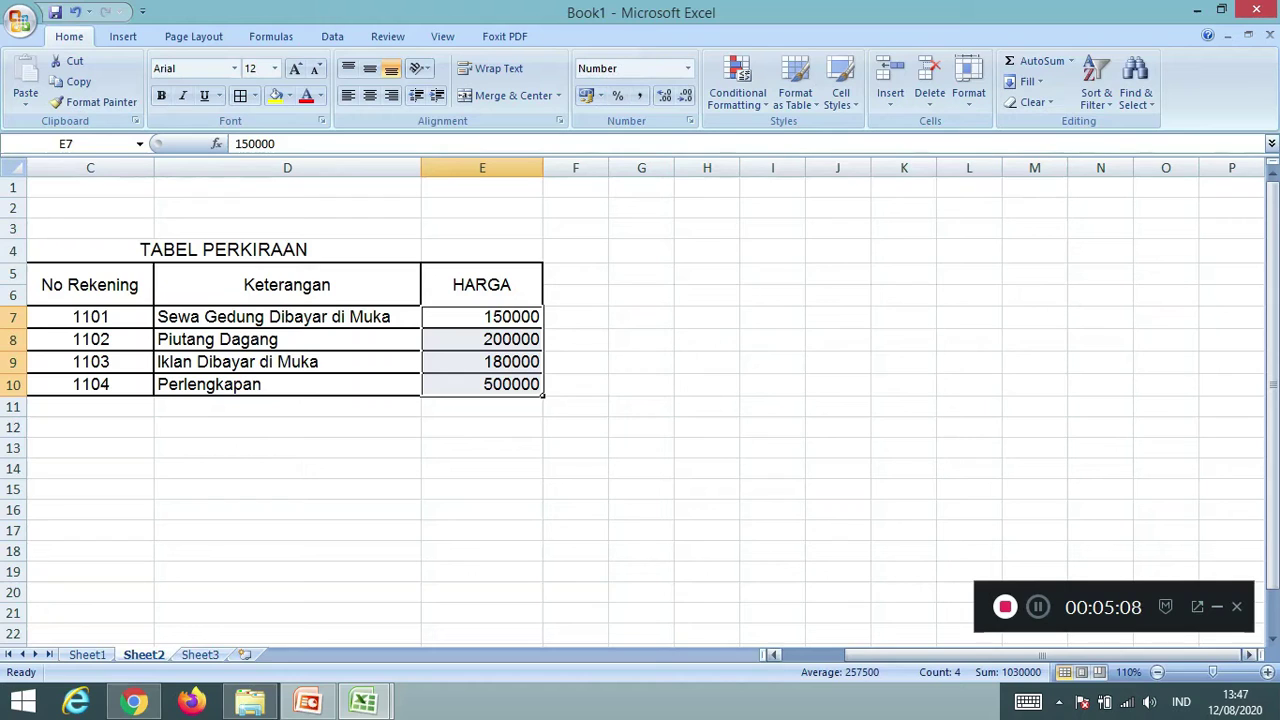
pyautogui.click(690, 120)
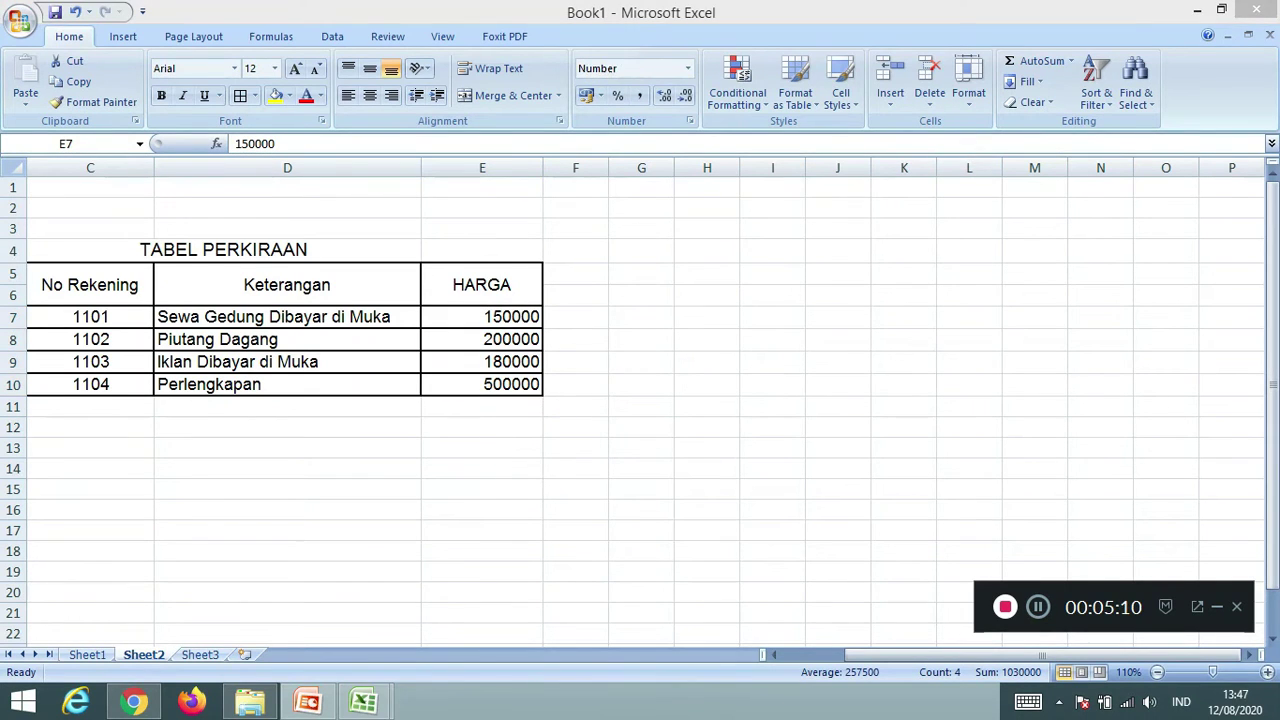
pyautogui.press('Escape')
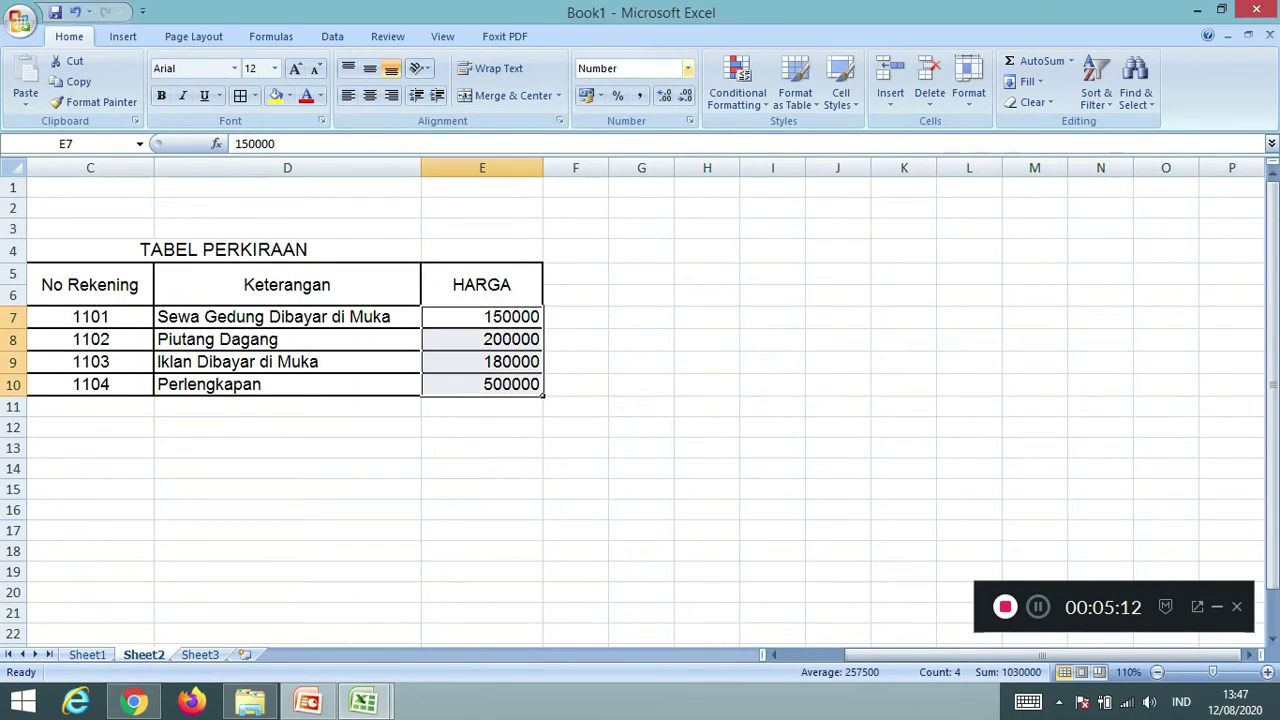
# - Format the HARGA values in E7:E10 as Currency, and switch them to the Accounting format
pyautogui.click(688, 68)
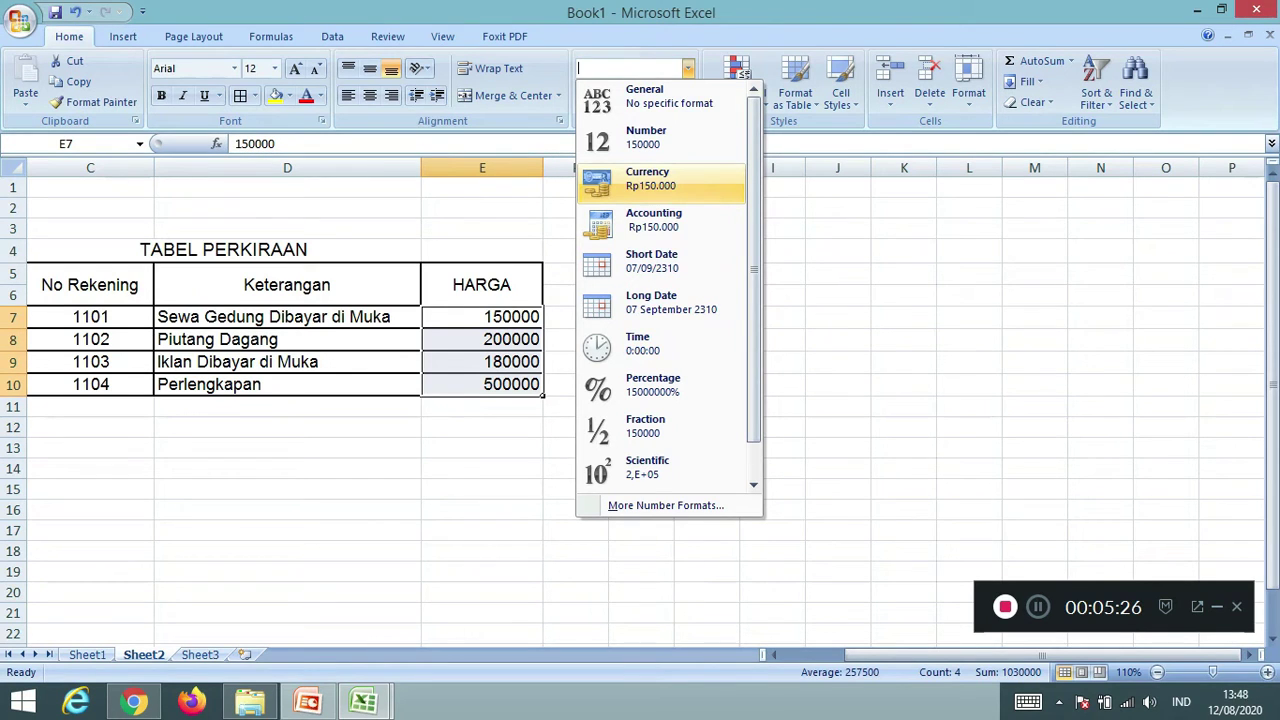
pyautogui.press('Return')
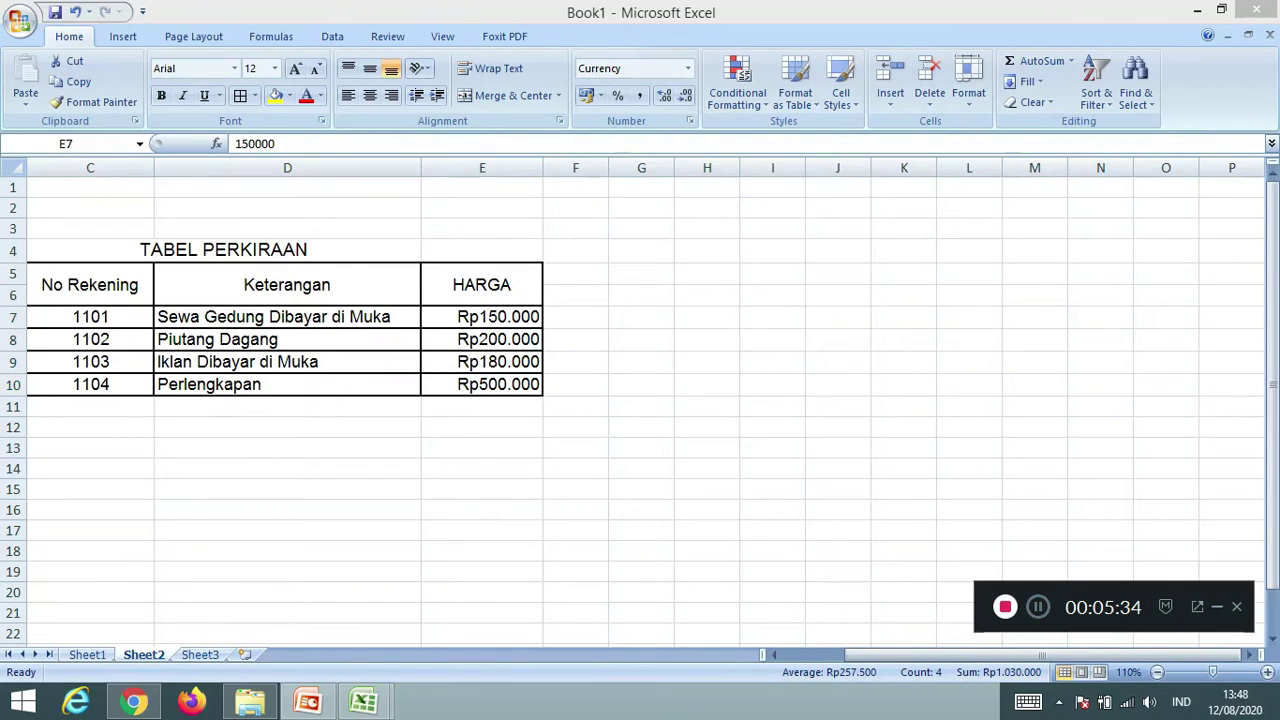
pyautogui.click(687, 68)
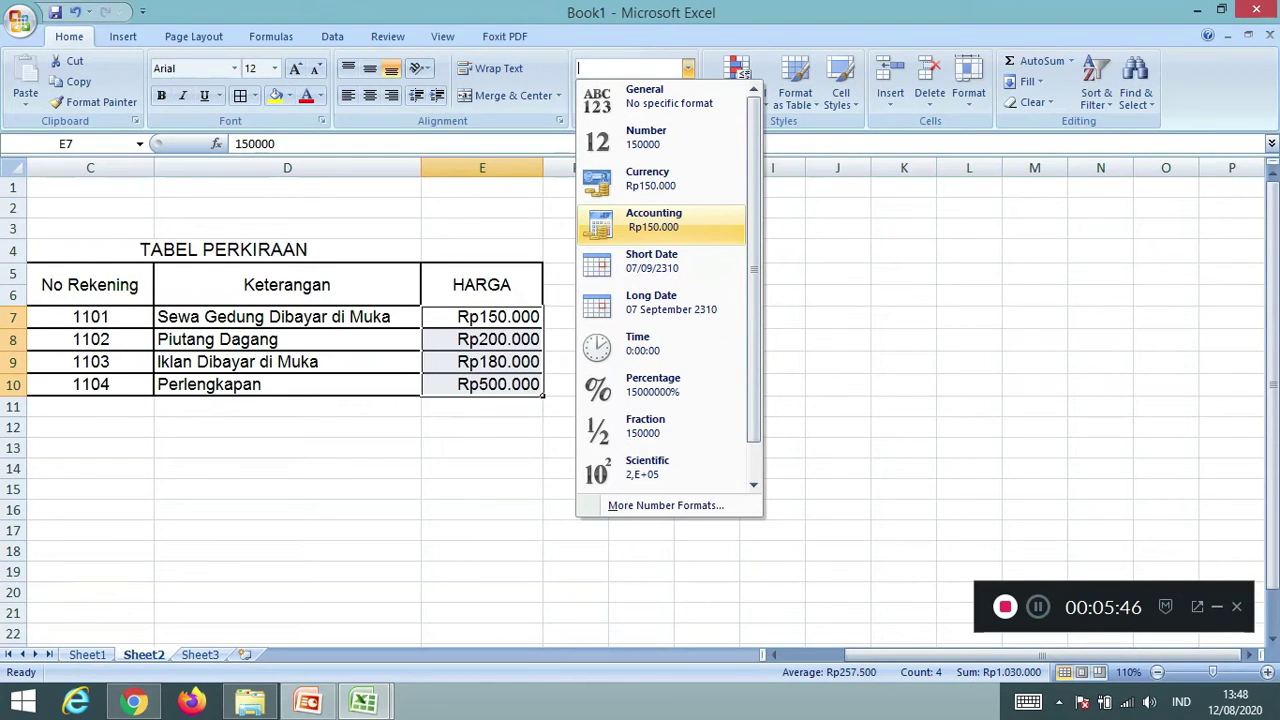
pyautogui.click(660, 225)
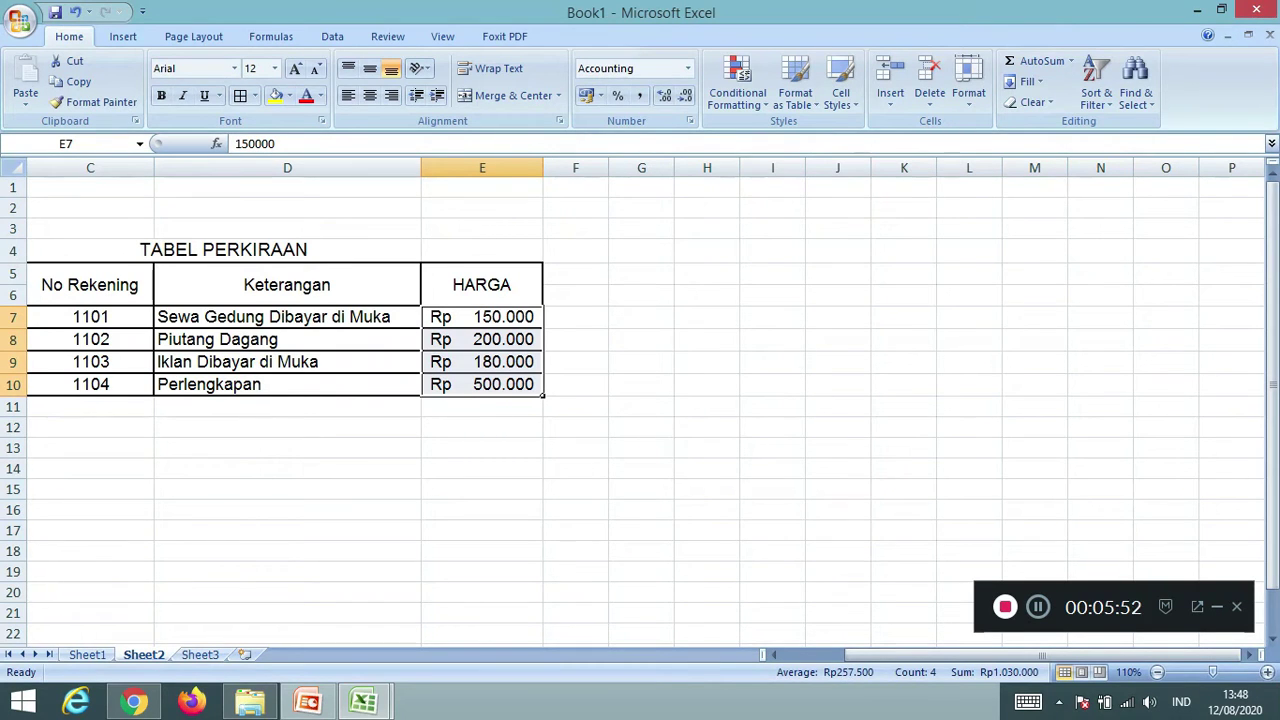
pyautogui.click(1039, 608)
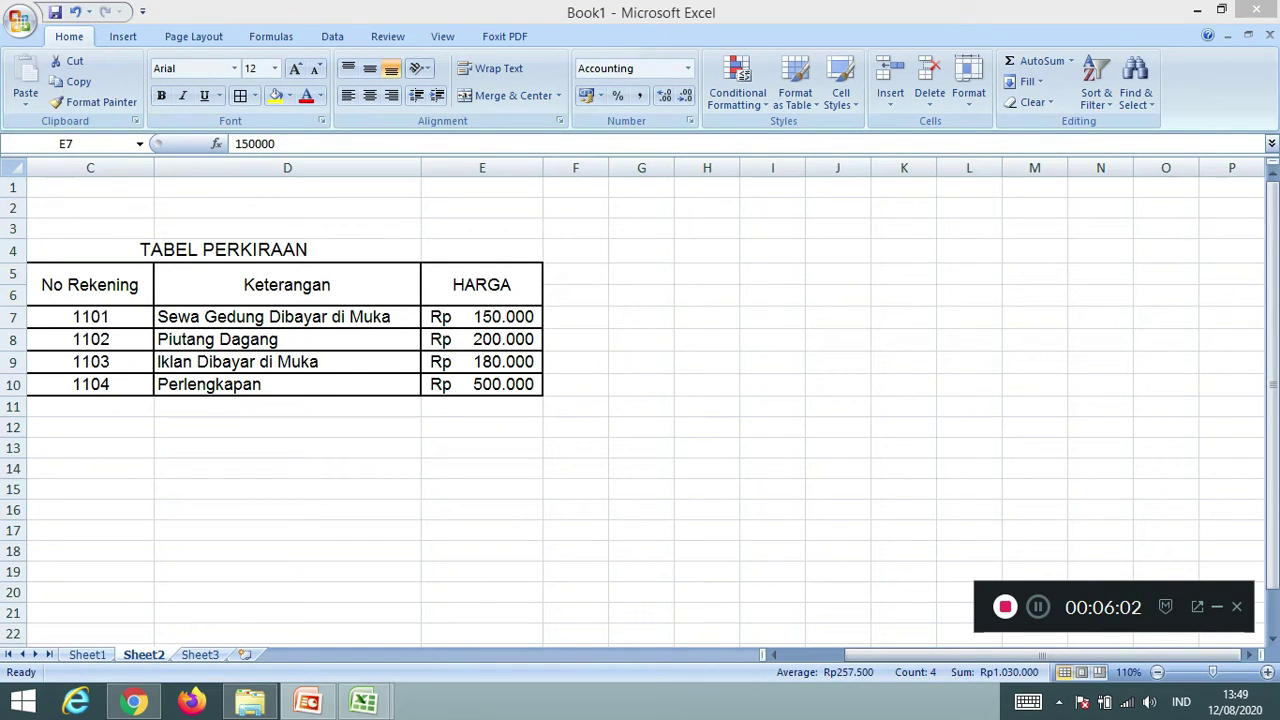
# - Go to Sheet1 and rename it Latihan1
pyautogui.hotkey('ctrl', 'pageup')
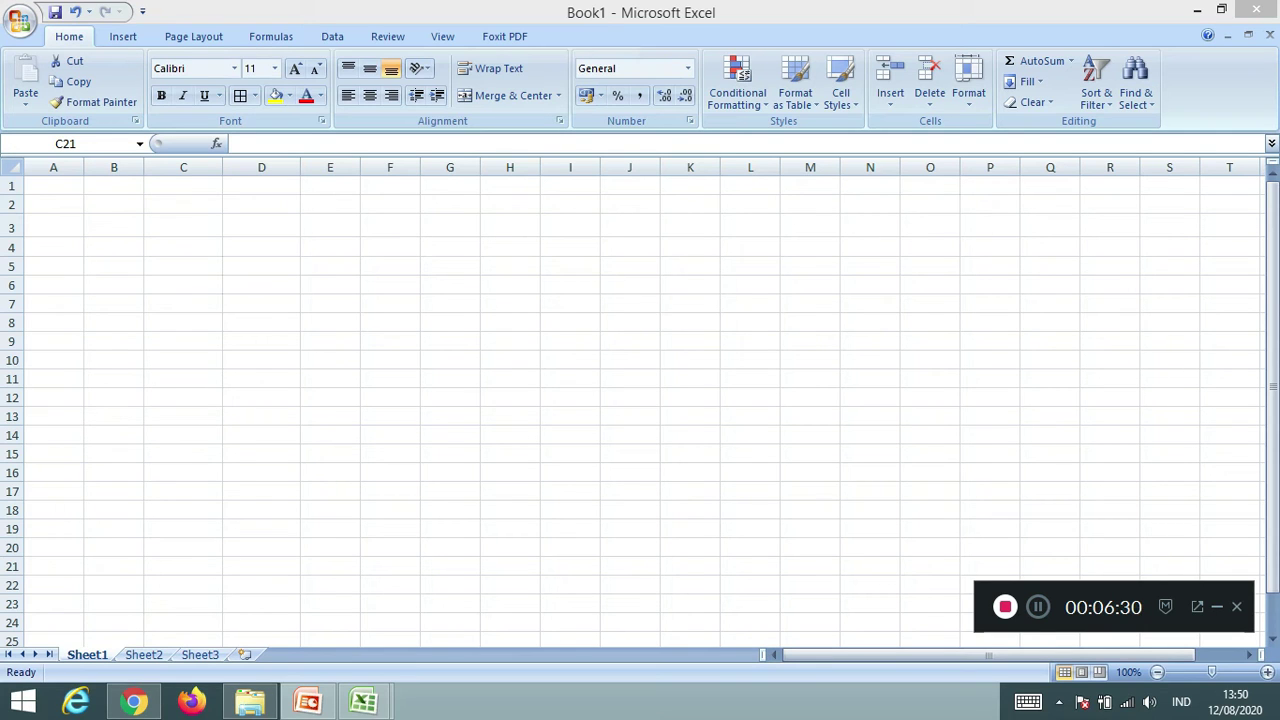
pyautogui.click(183, 566)
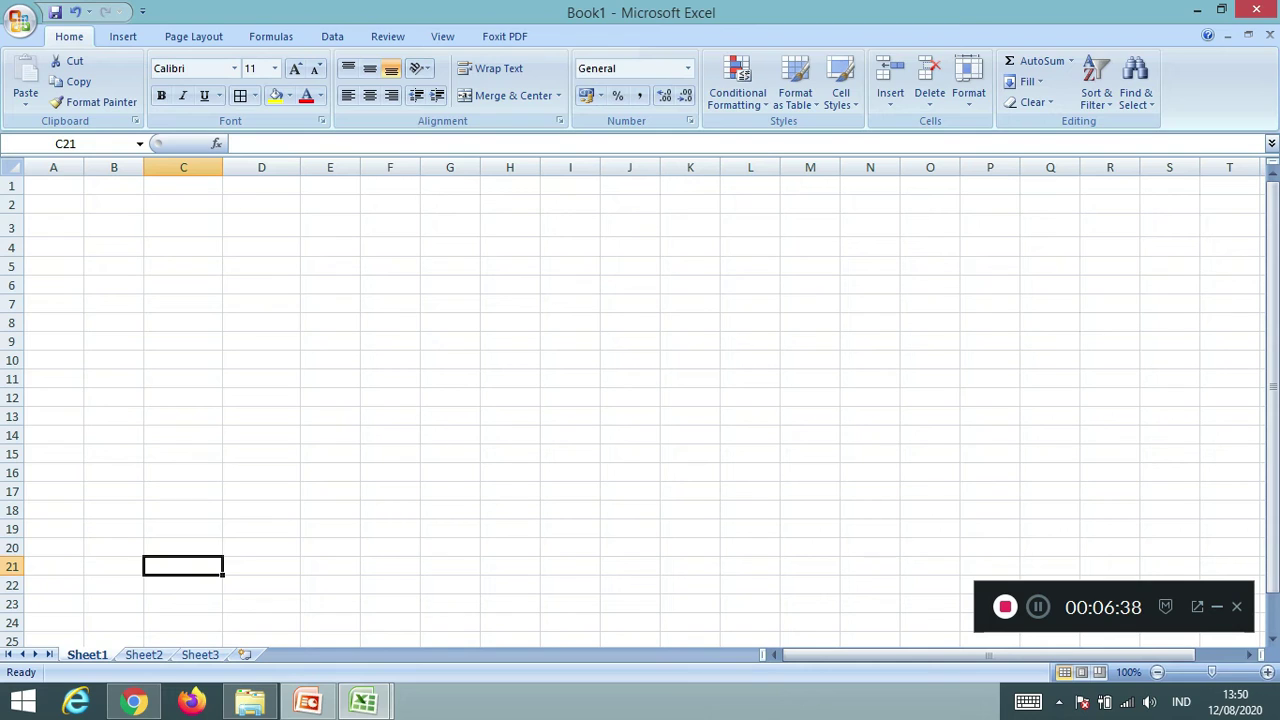
pyautogui.doubleClick(87, 655)
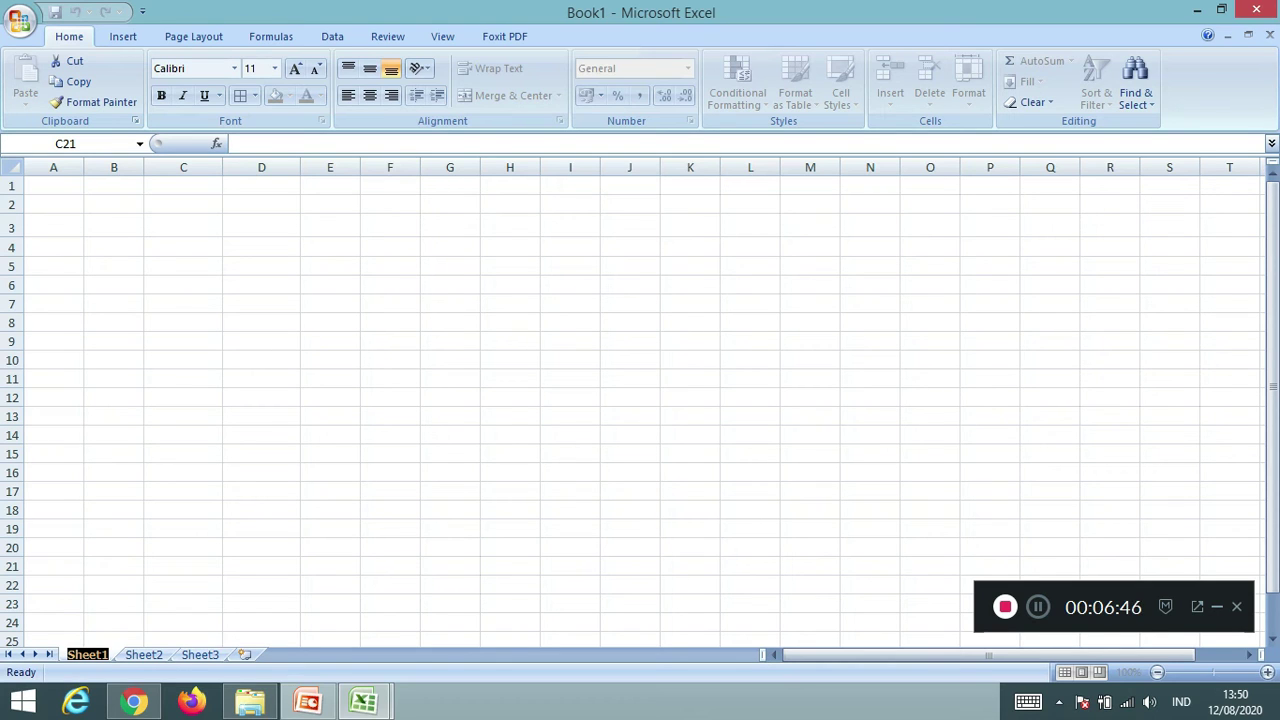
pyautogui.write('IA')
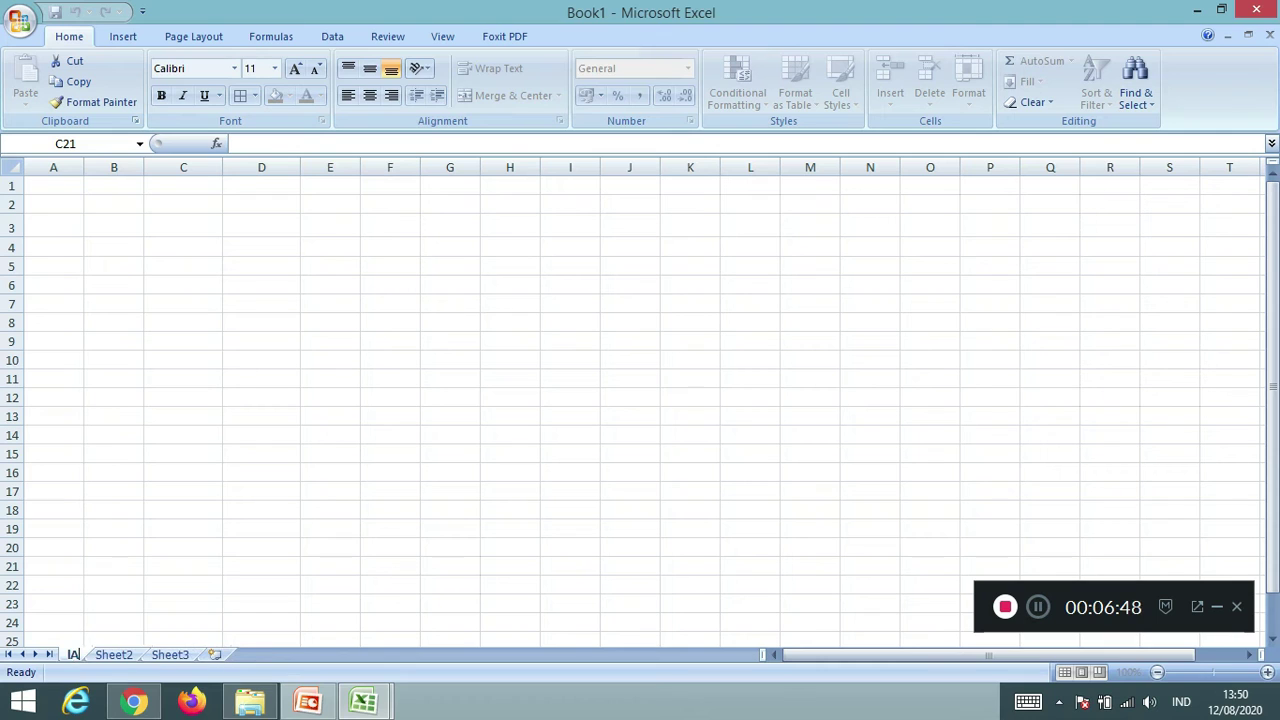
pyautogui.press('BackSpace')
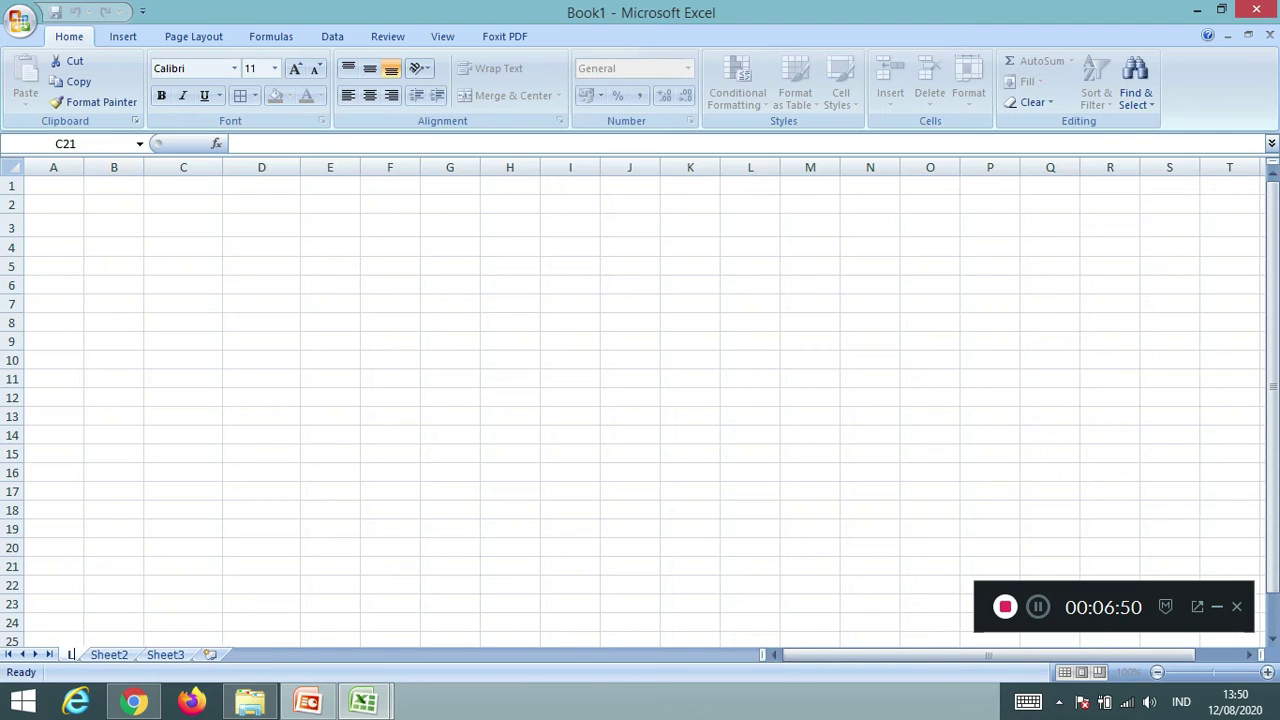
pyautogui.write('ati')
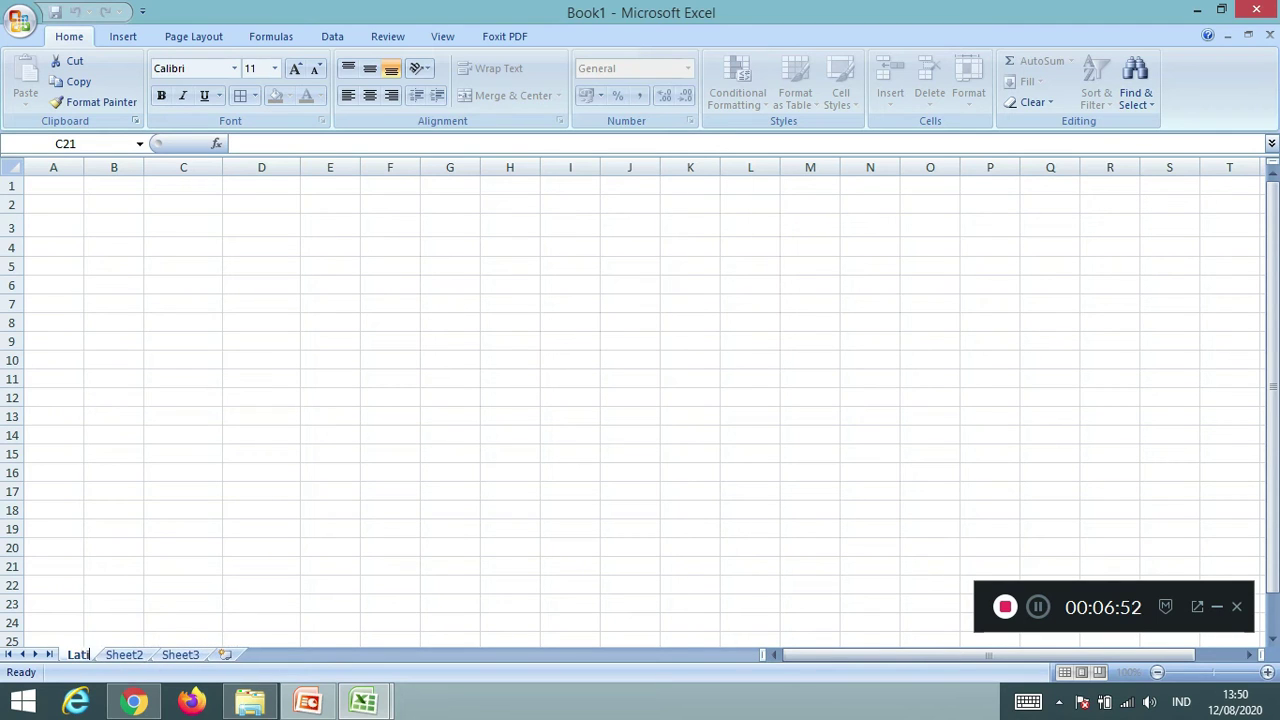
pyautogui.write('han')
pyautogui.press('Return')
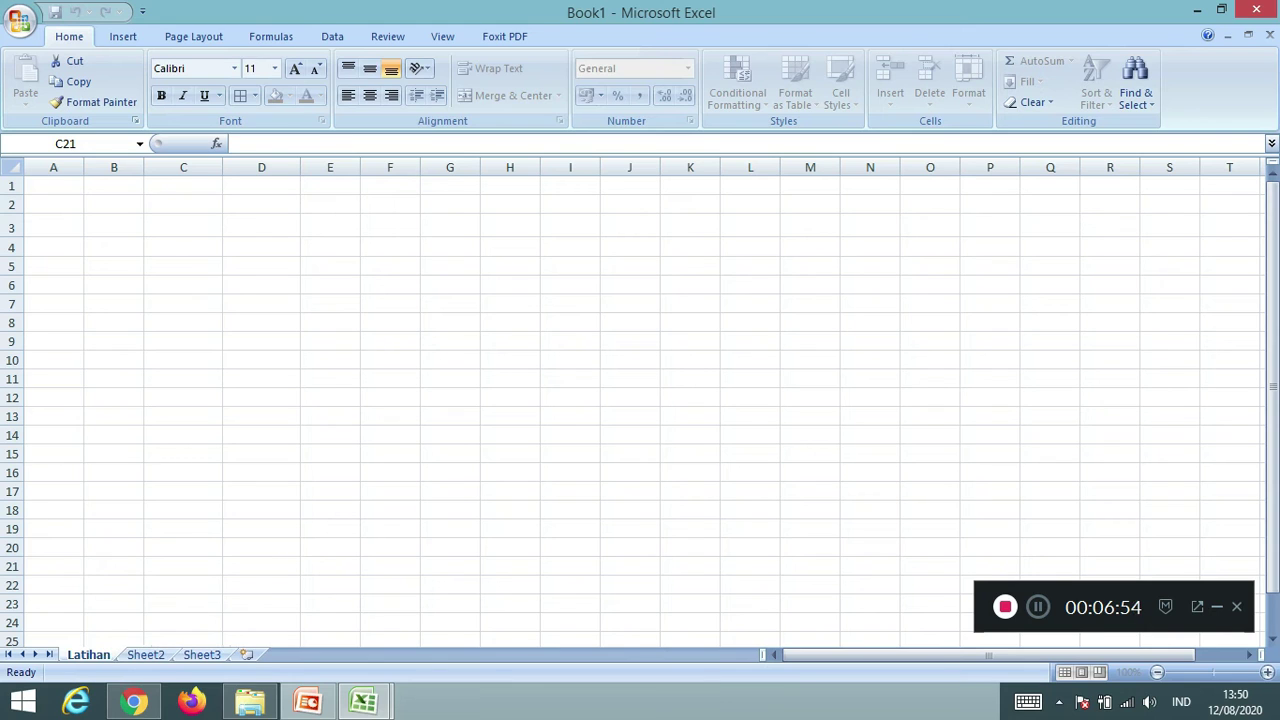
pyautogui.write('1')
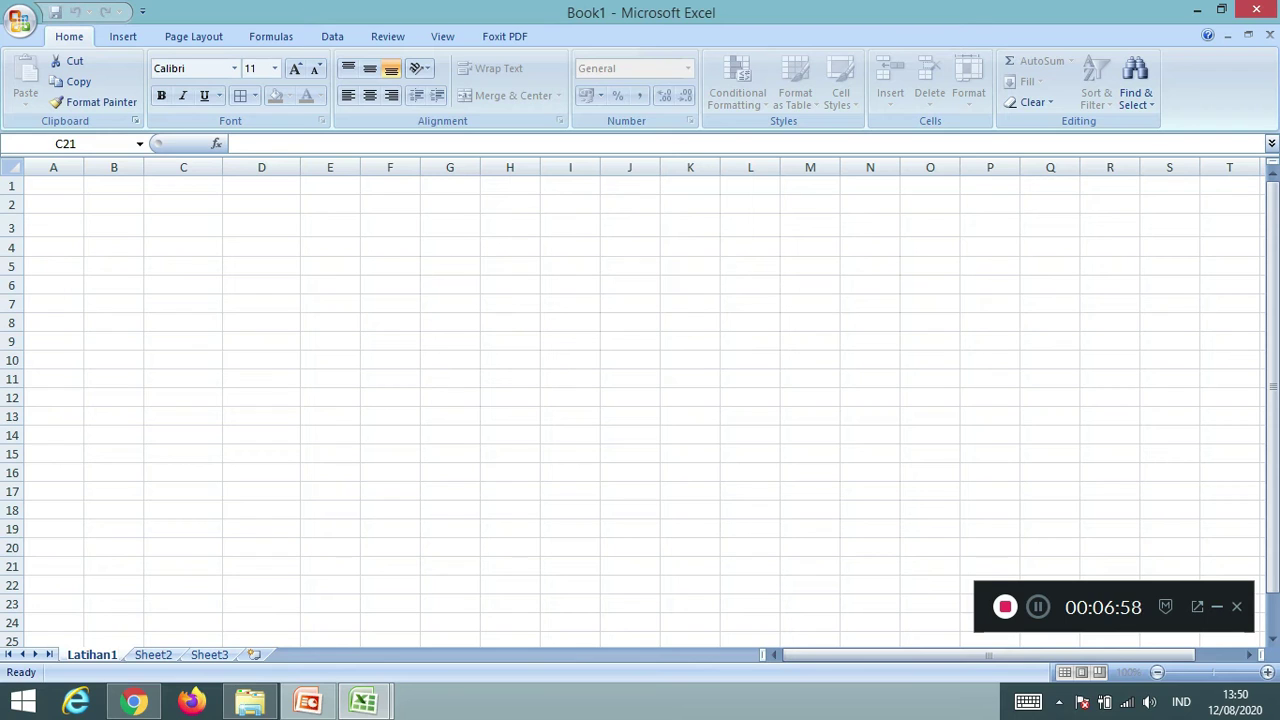
pyautogui.press('Return')
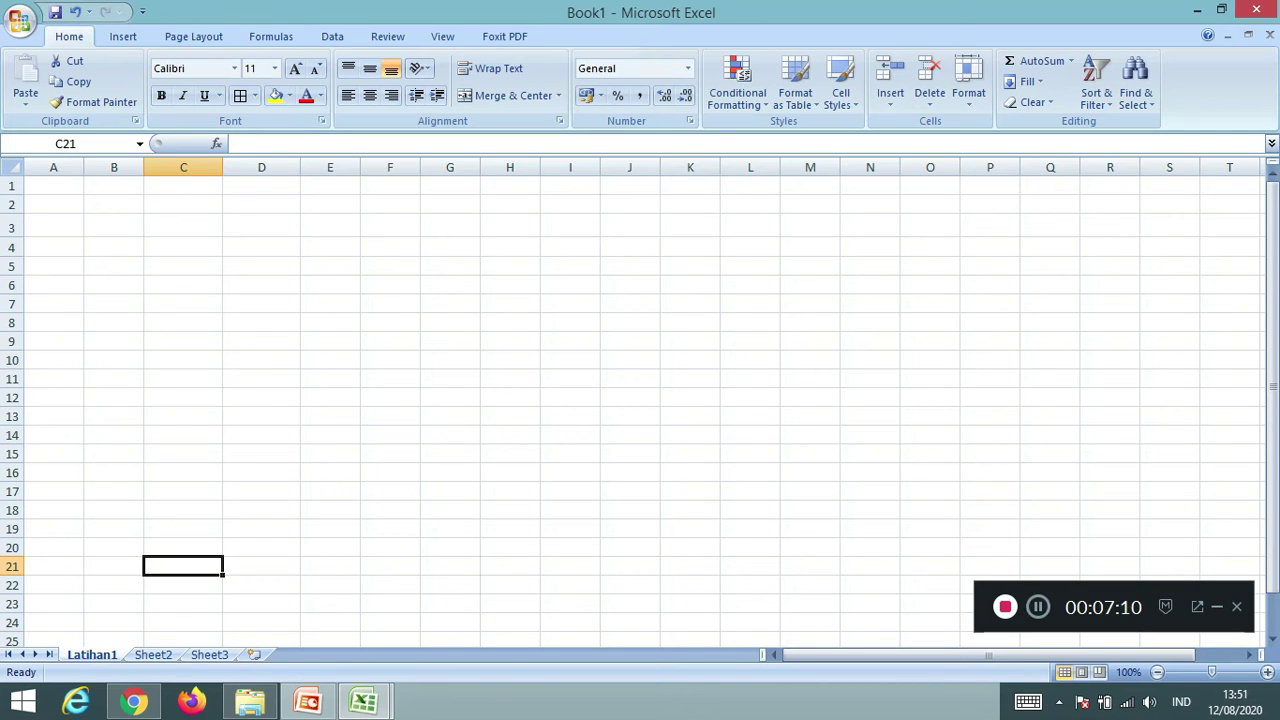
pyautogui.click(1038, 607)
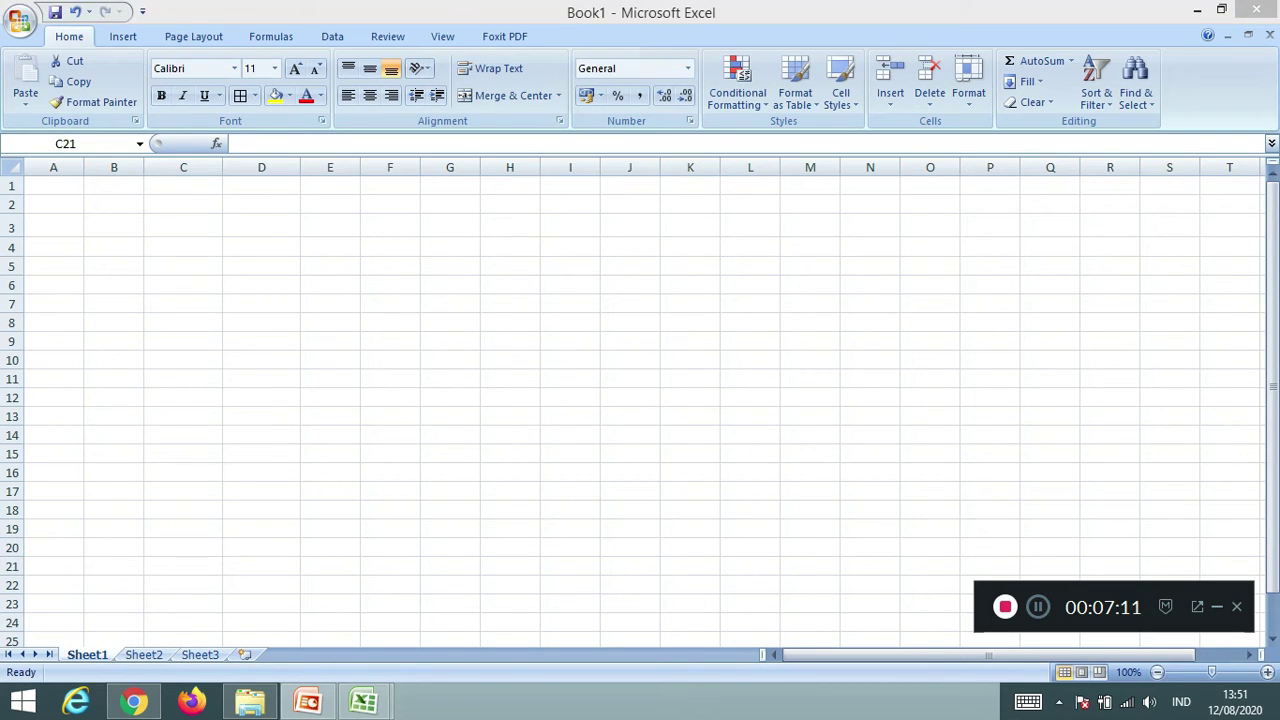
# - Change the name of the first worksheet from Sheet1 to Latihan1 using the sheet's Rename command
pyautogui.click(183, 566)
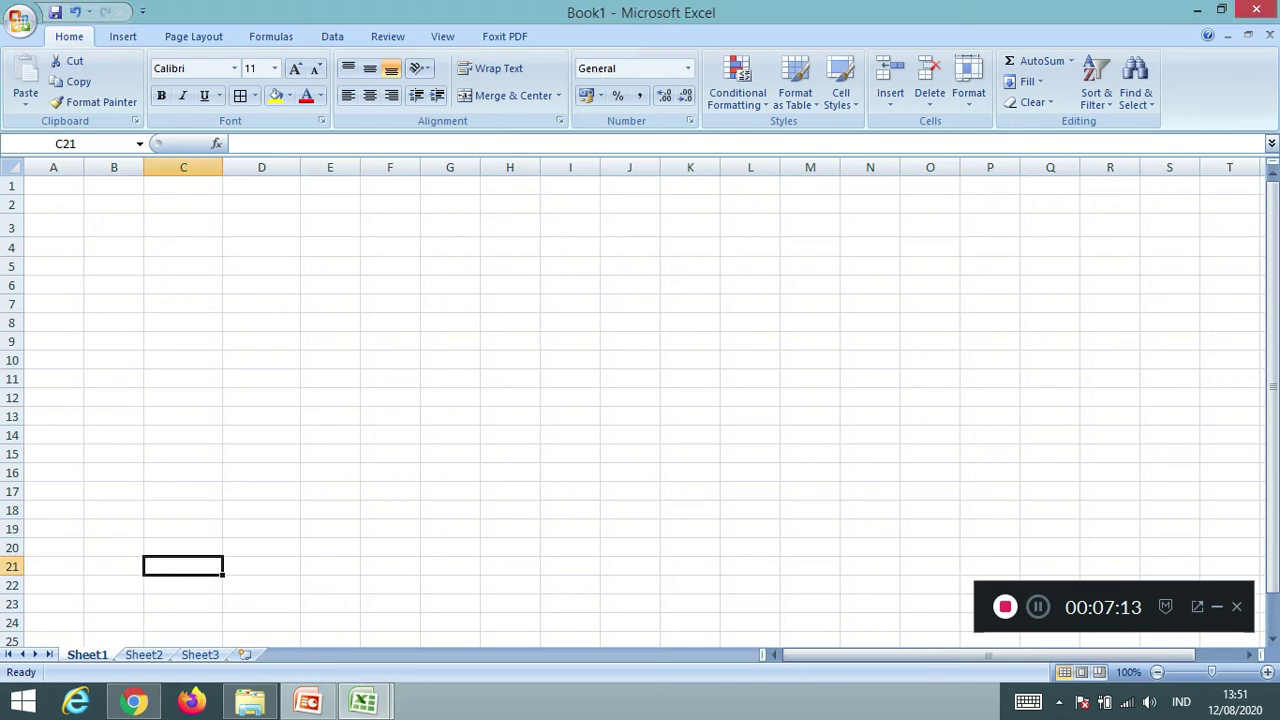
pyautogui.rightClick(87, 653)
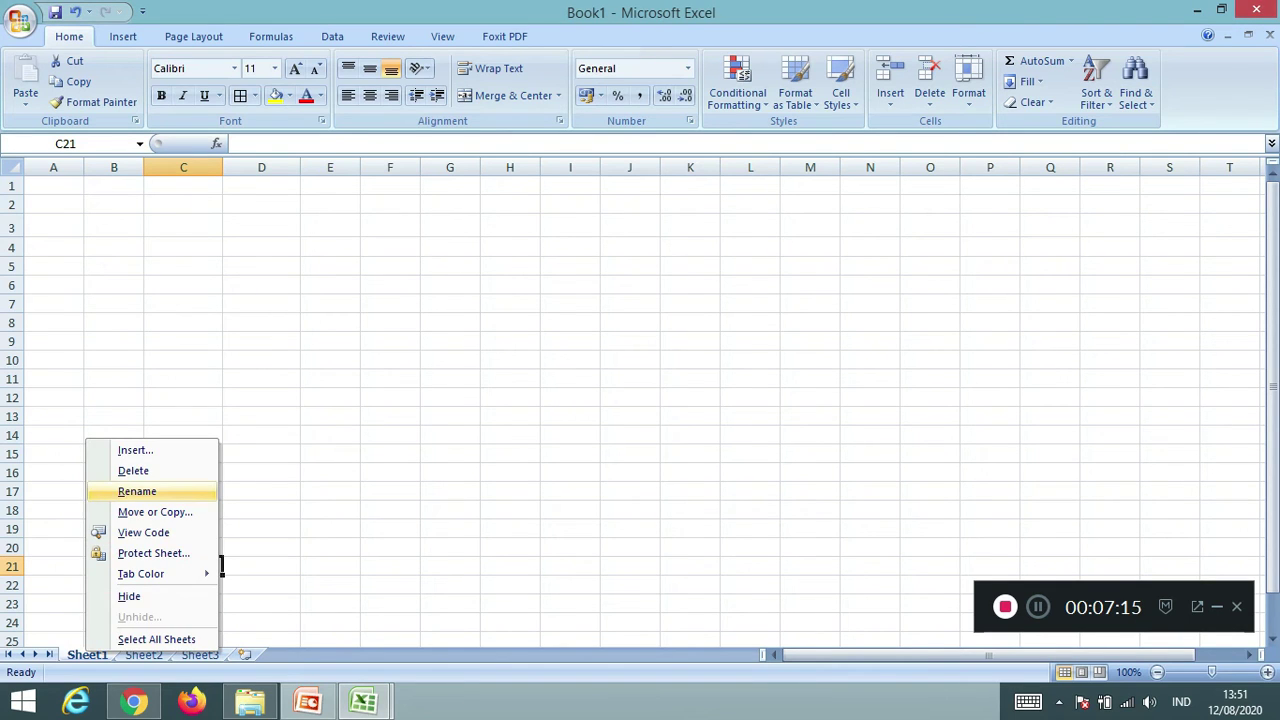
pyautogui.click(137, 491)
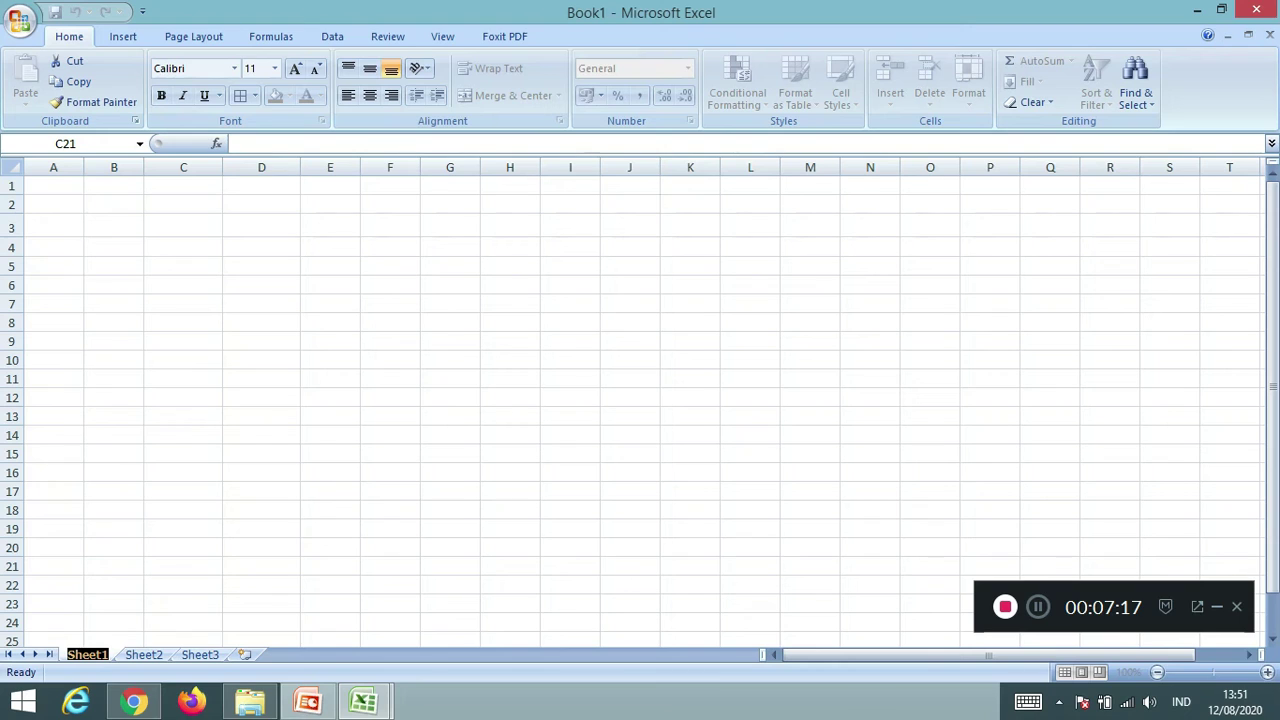
pyautogui.write('La')
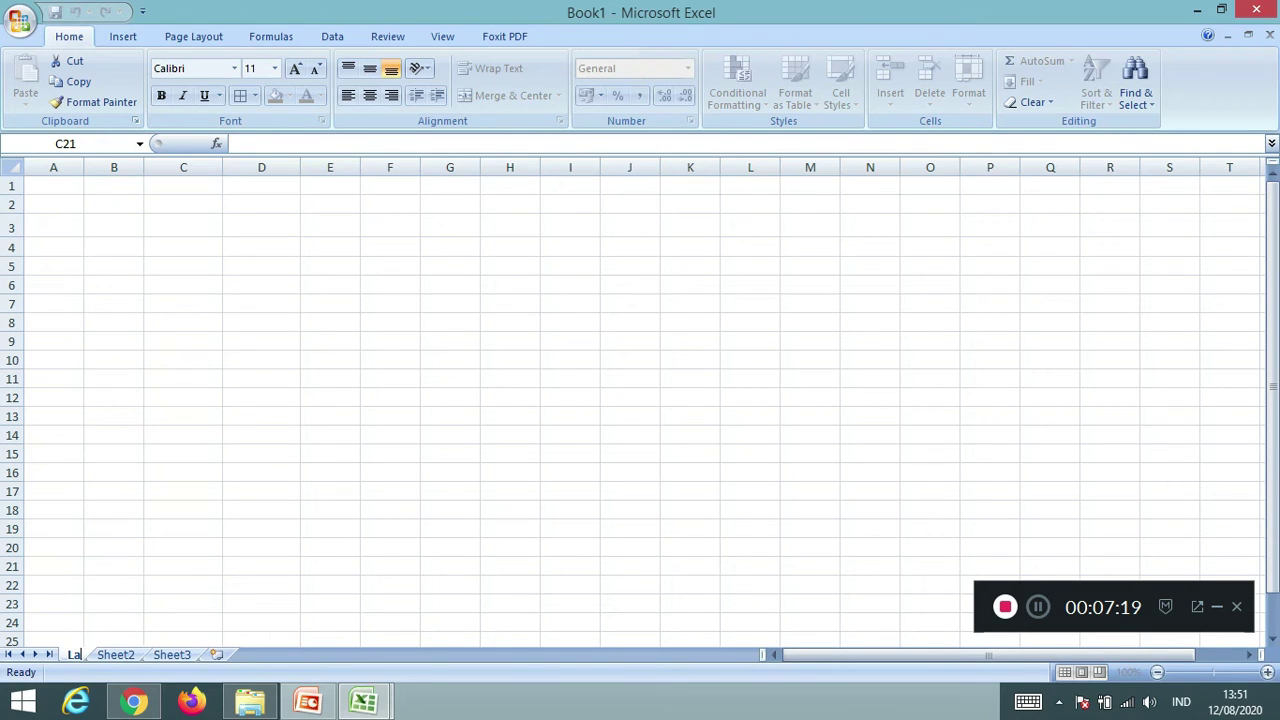
pyautogui.write('tihan1')
pyautogui.press('Return')
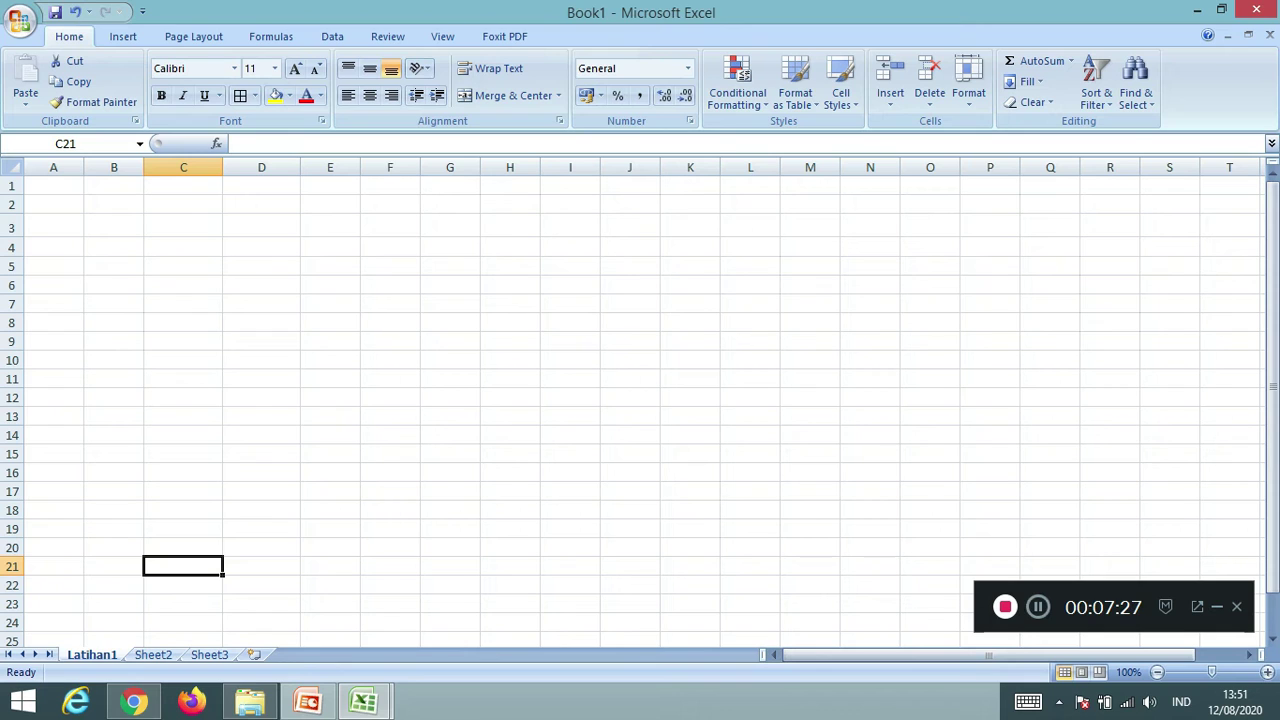
pyautogui.click(1038, 607)
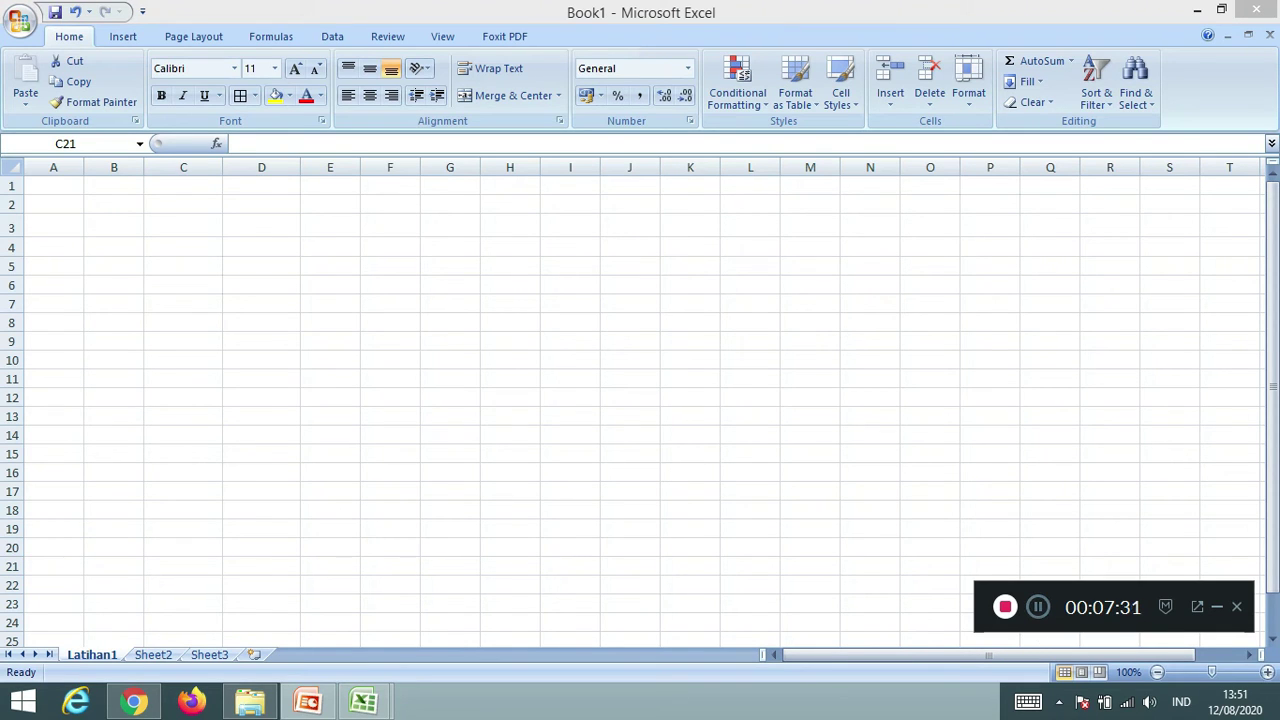
# - Insert two new blank worksheets after Sheet3 in the workbook
pyautogui.click(183, 566)
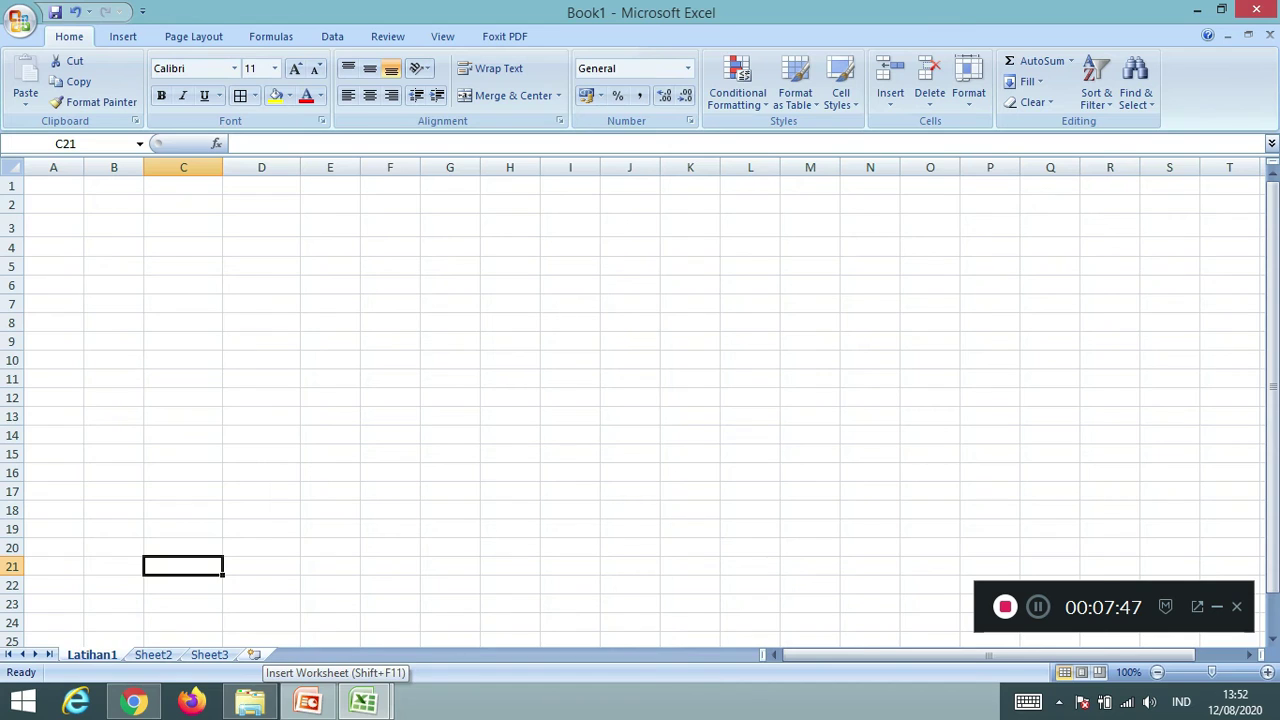
pyautogui.click(254, 654)
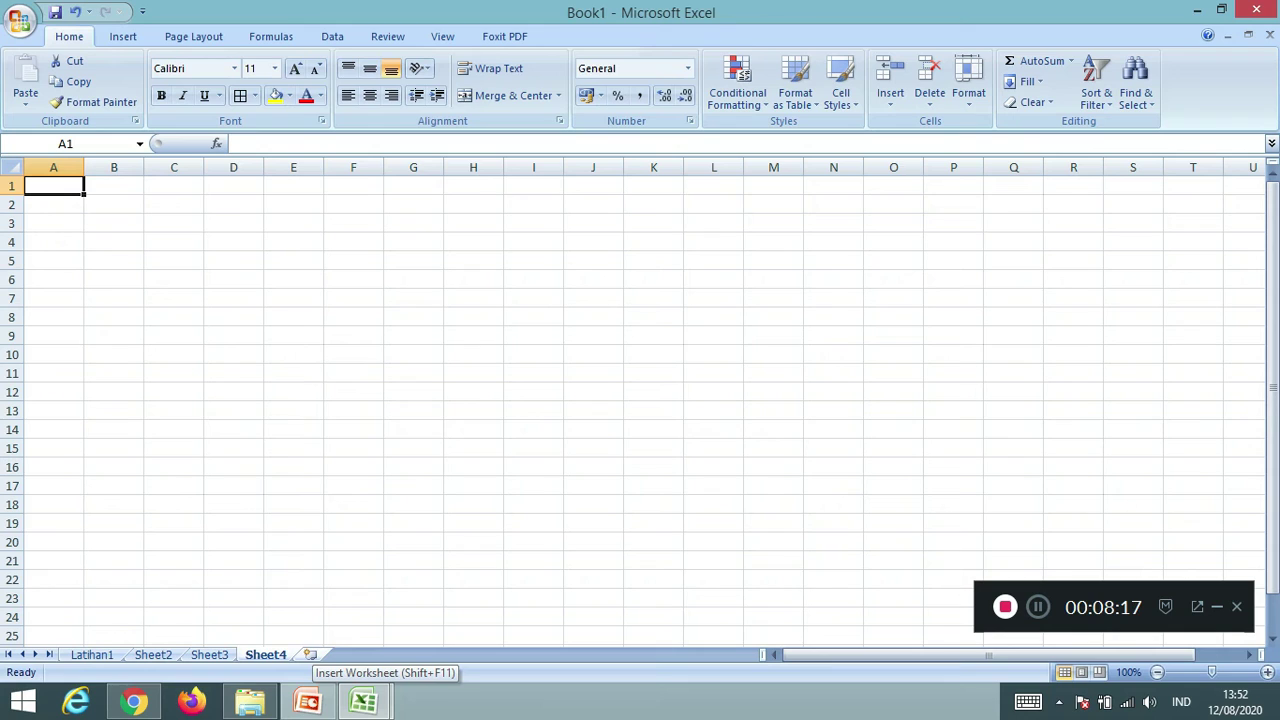
pyautogui.click(310, 654)
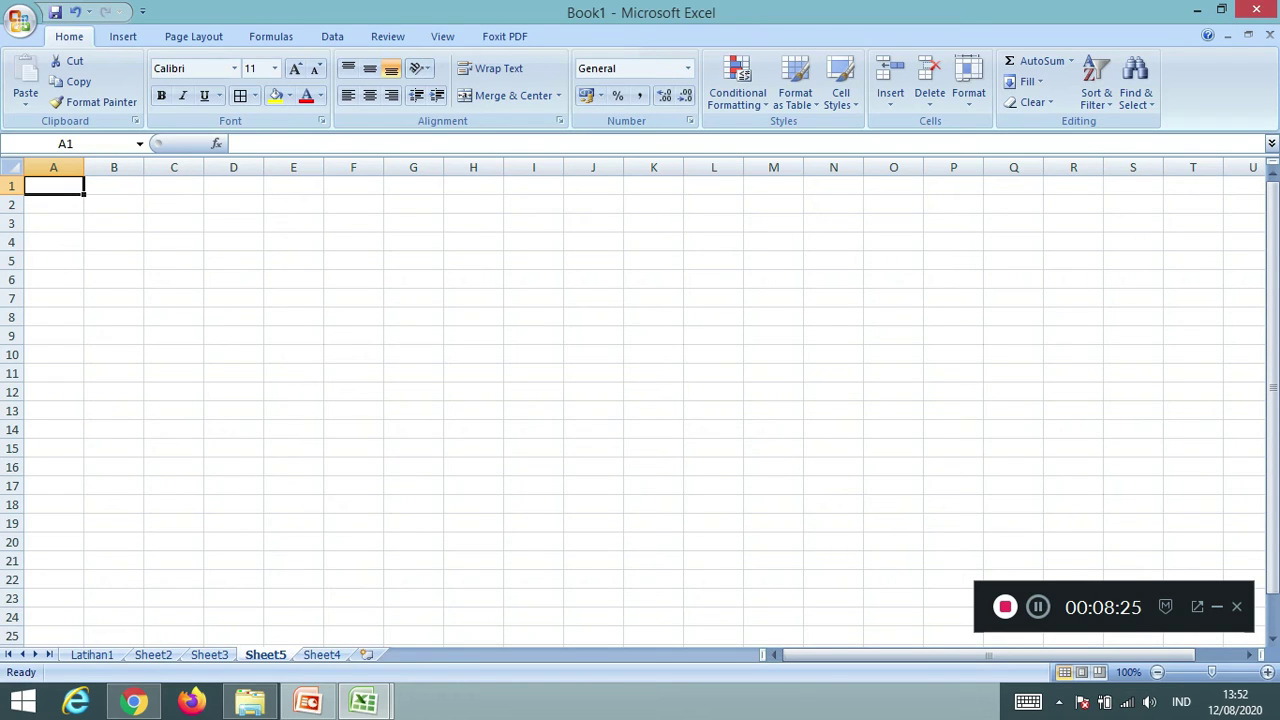
pyautogui.click(1038, 607)
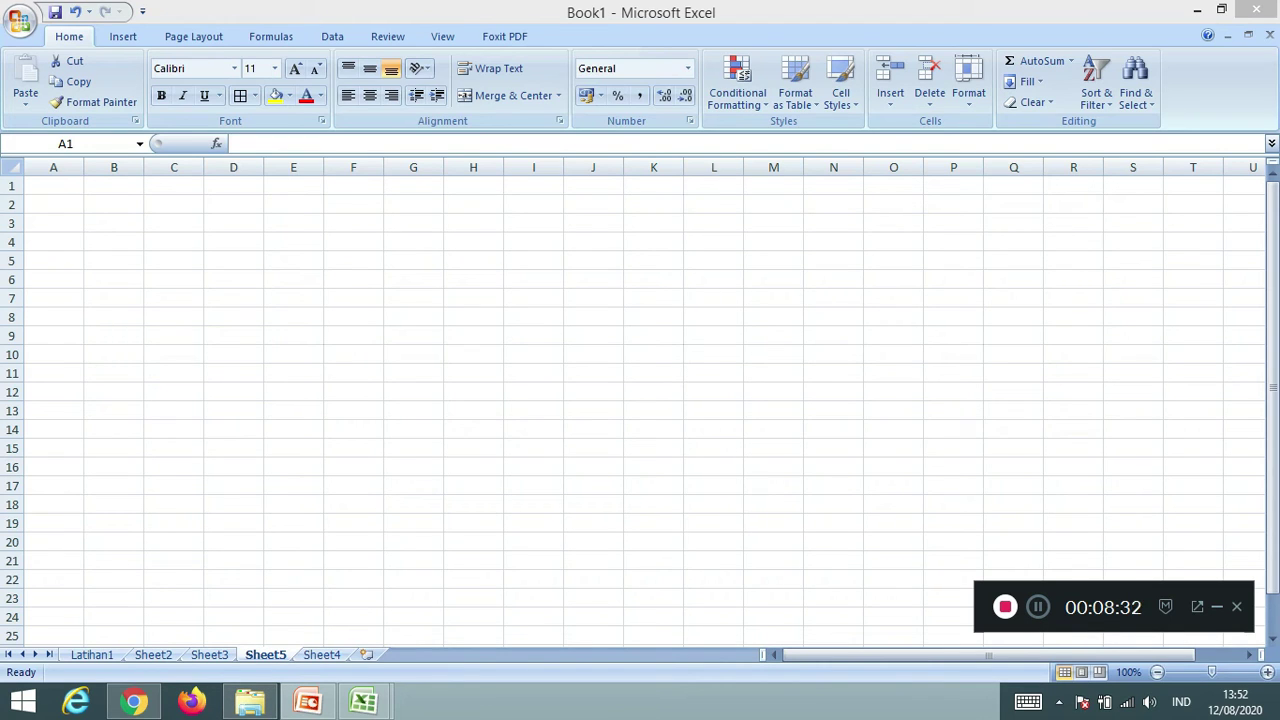
# - Delete the Sheet5 worksheet from the workbook
pyautogui.click(54, 186)
pyautogui.click(53, 186)
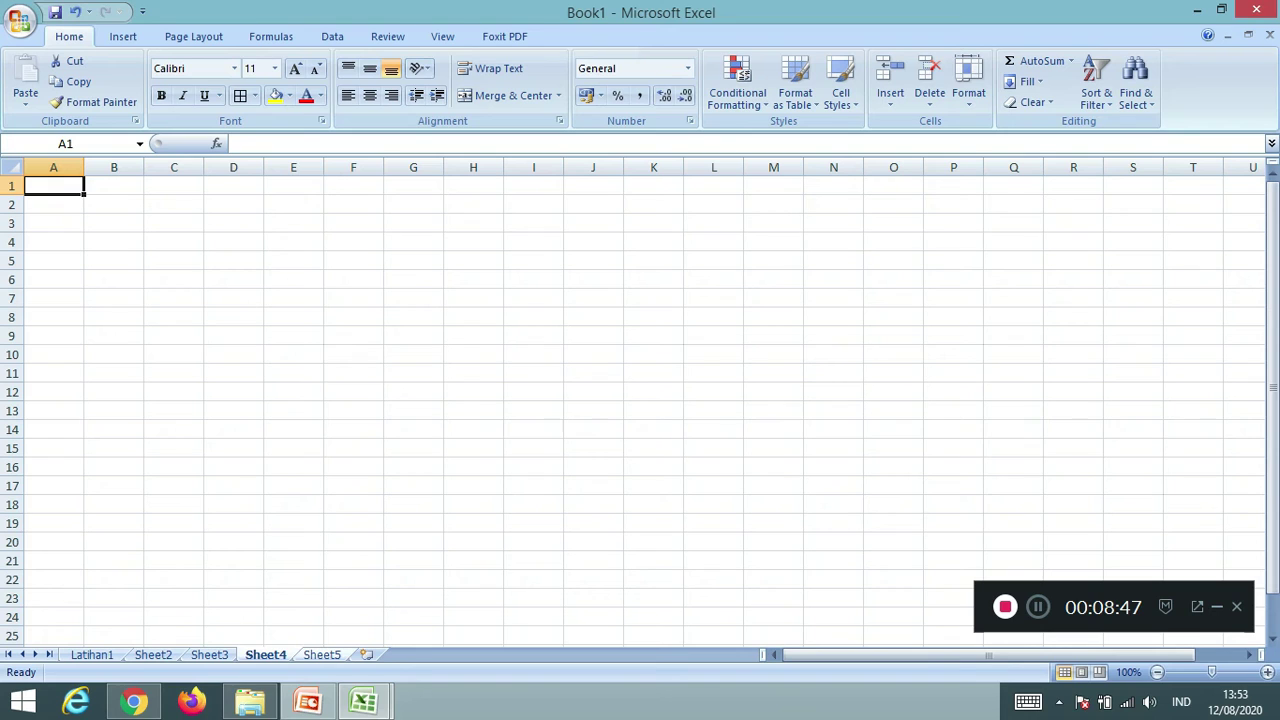
pyautogui.click(322, 654)
pyautogui.rightClick(328, 656)
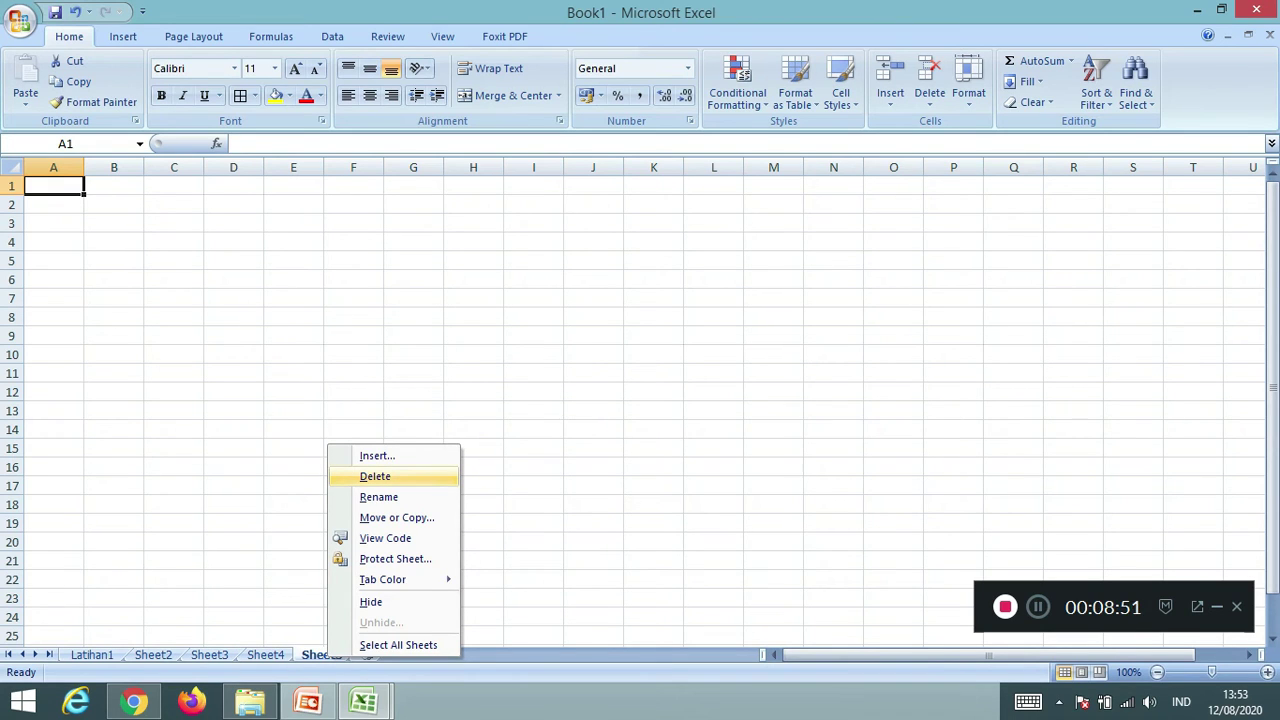
pyautogui.click(375, 476)
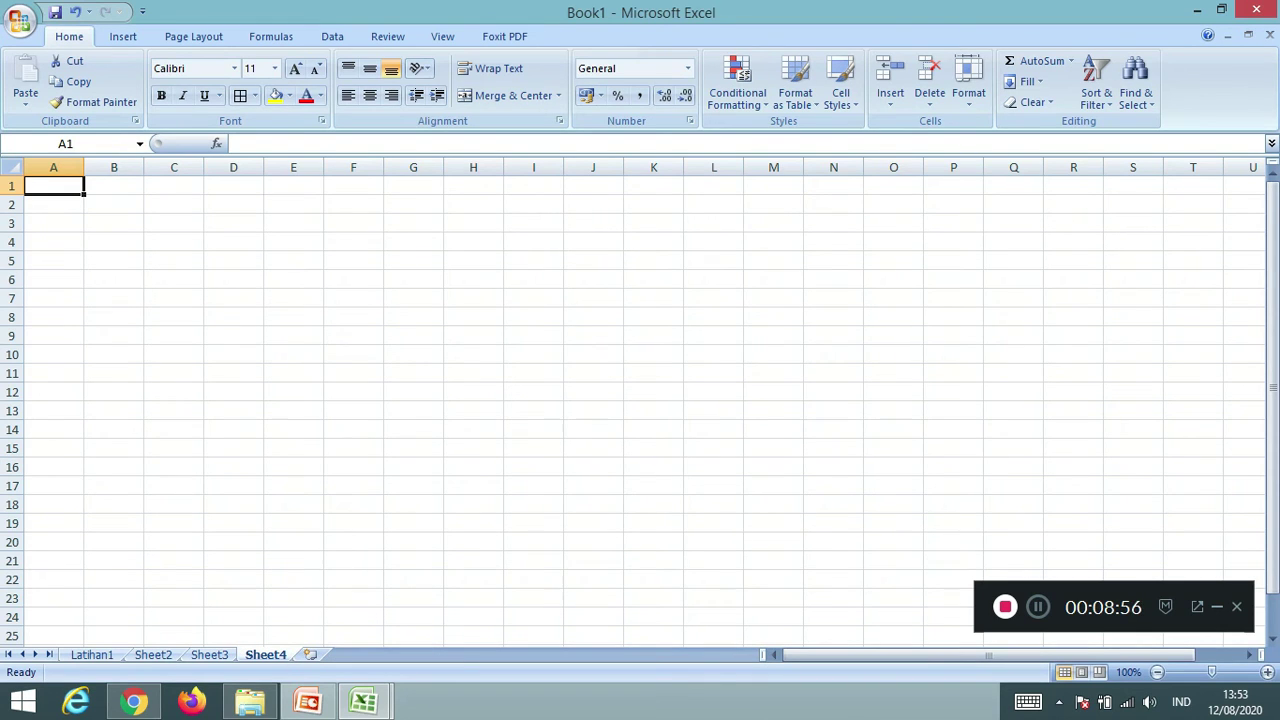
pyautogui.click(1038, 607)
pyautogui.click(1038, 607)
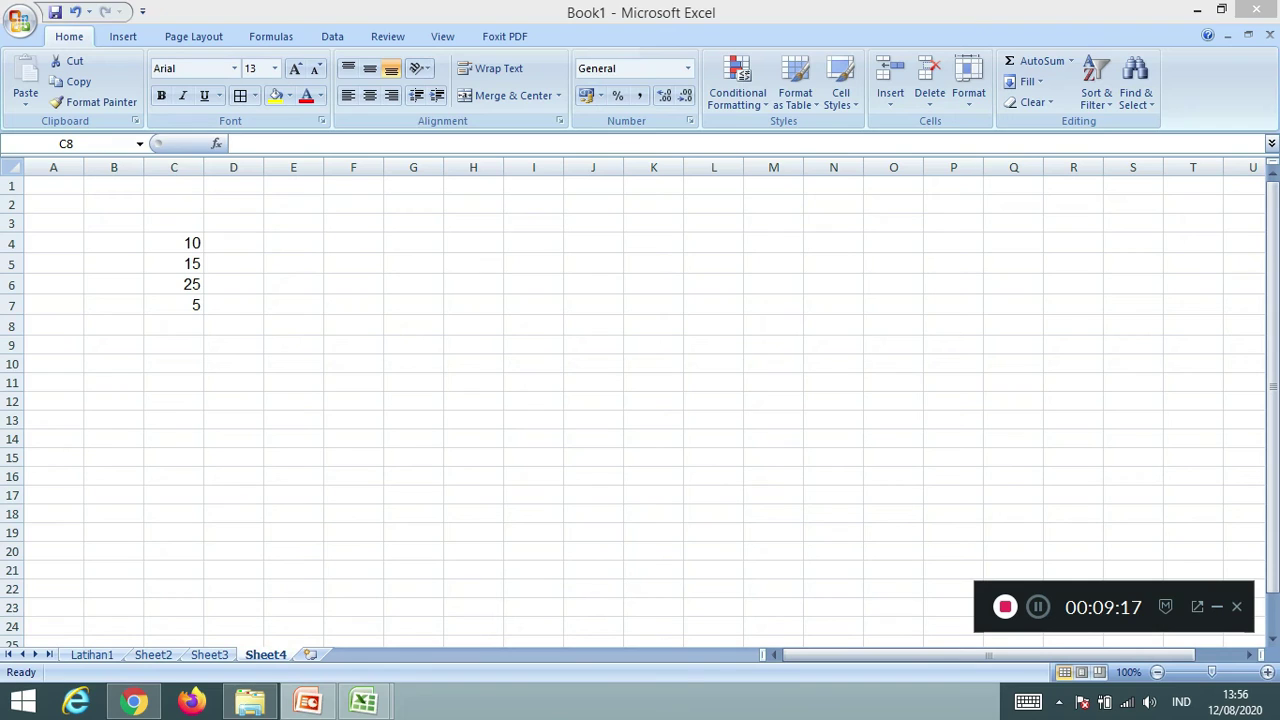
# - Enter the formula =sum(C4:C7) in cell C8 to add up the four numbers above it
pyautogui.click(174, 326)
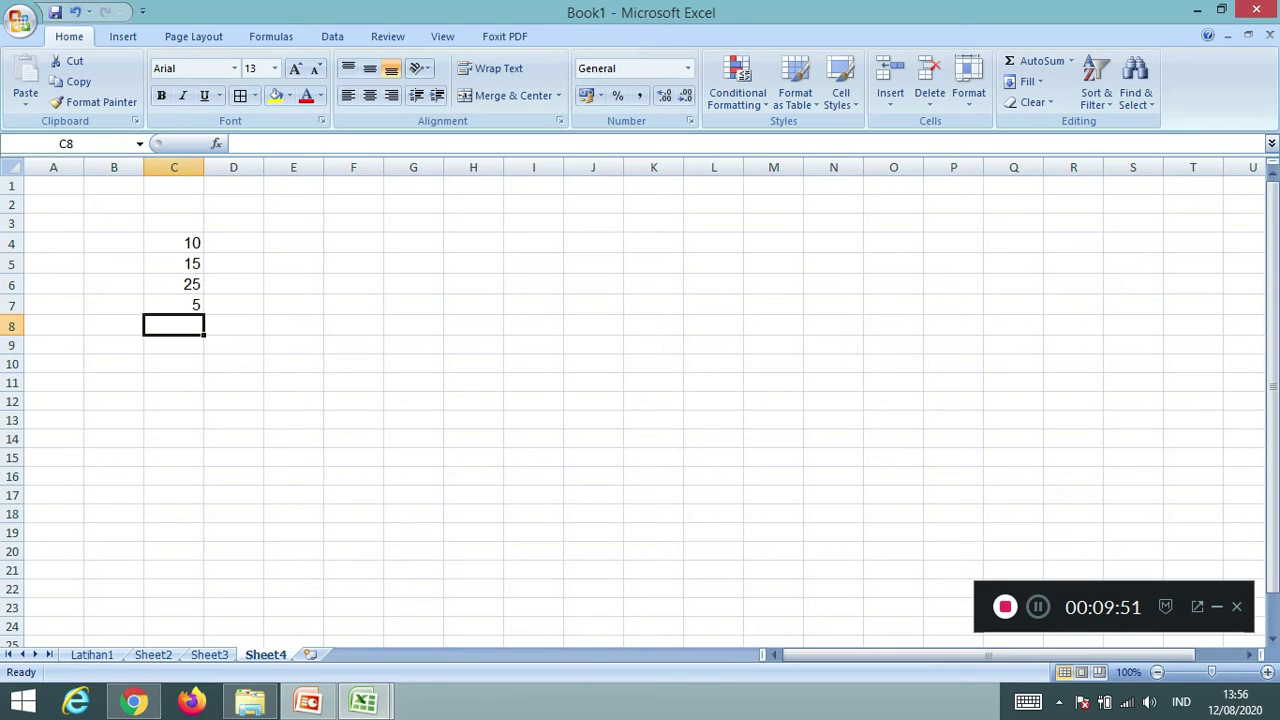
pyautogui.write('=')
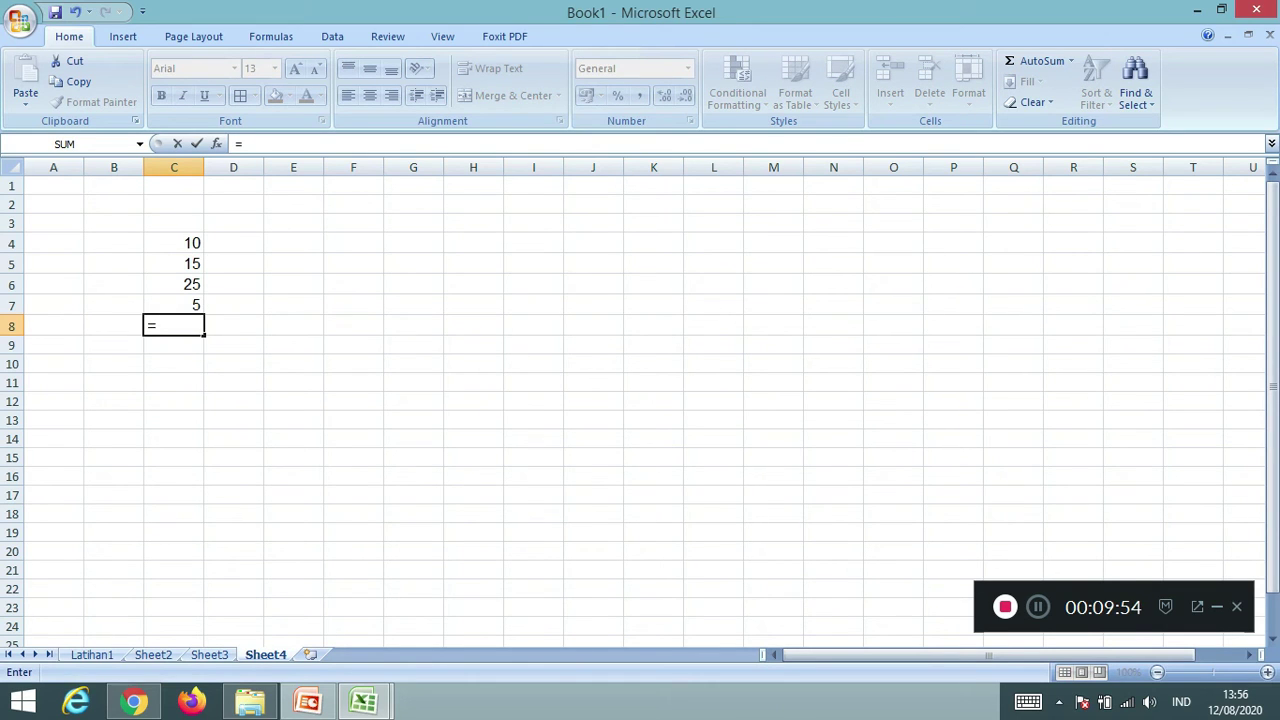
pyautogui.write('sum')
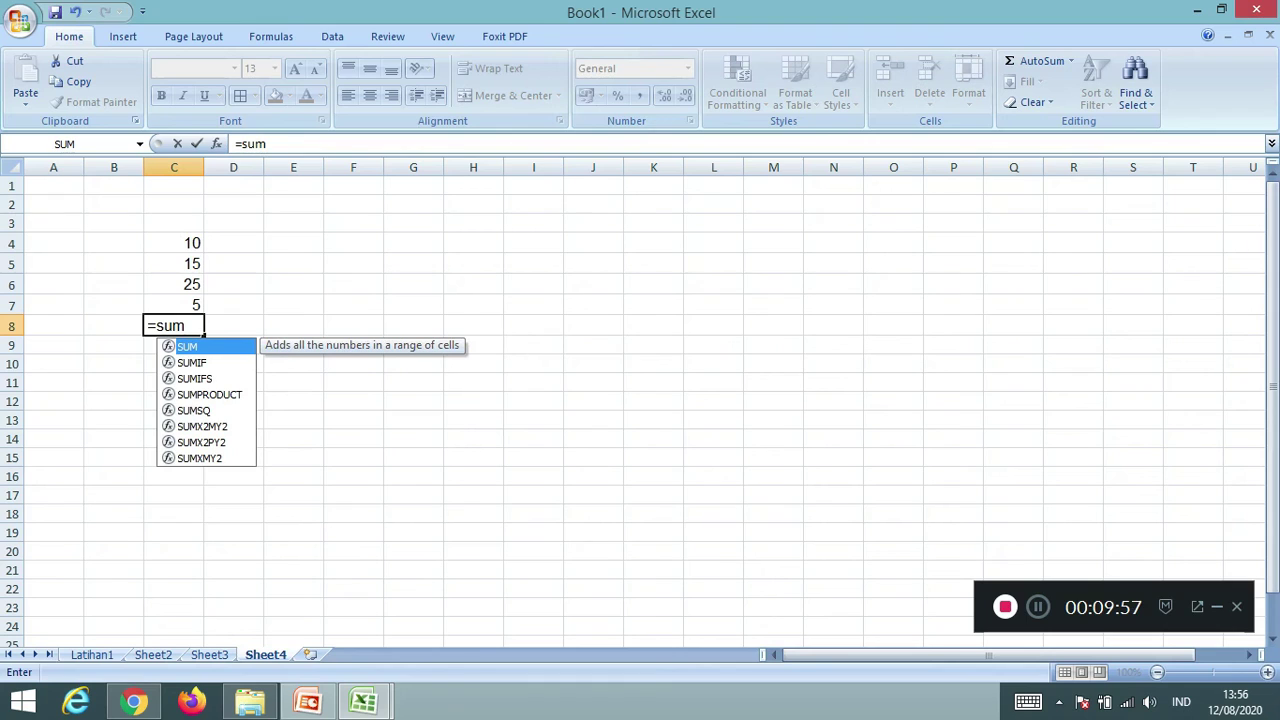
pyautogui.write('(')
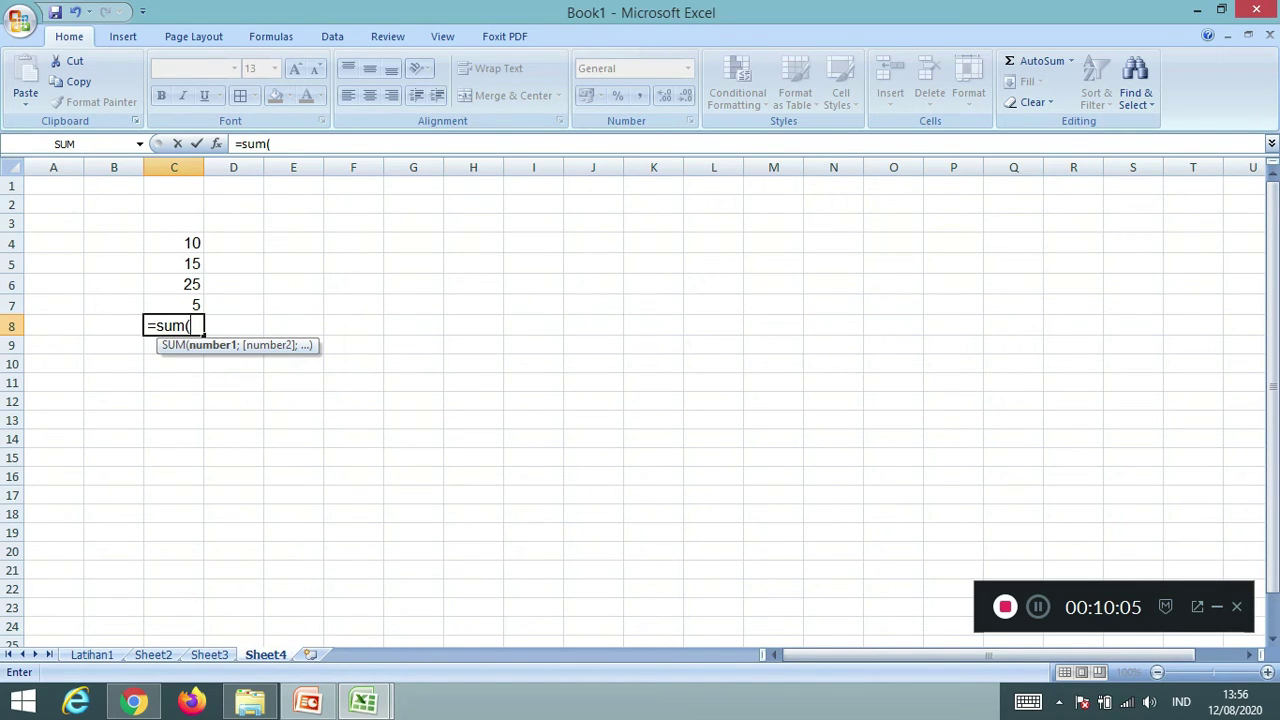
pyautogui.moveTo(174, 243); pyautogui.dragTo(174, 305)
pyautogui.write(')')
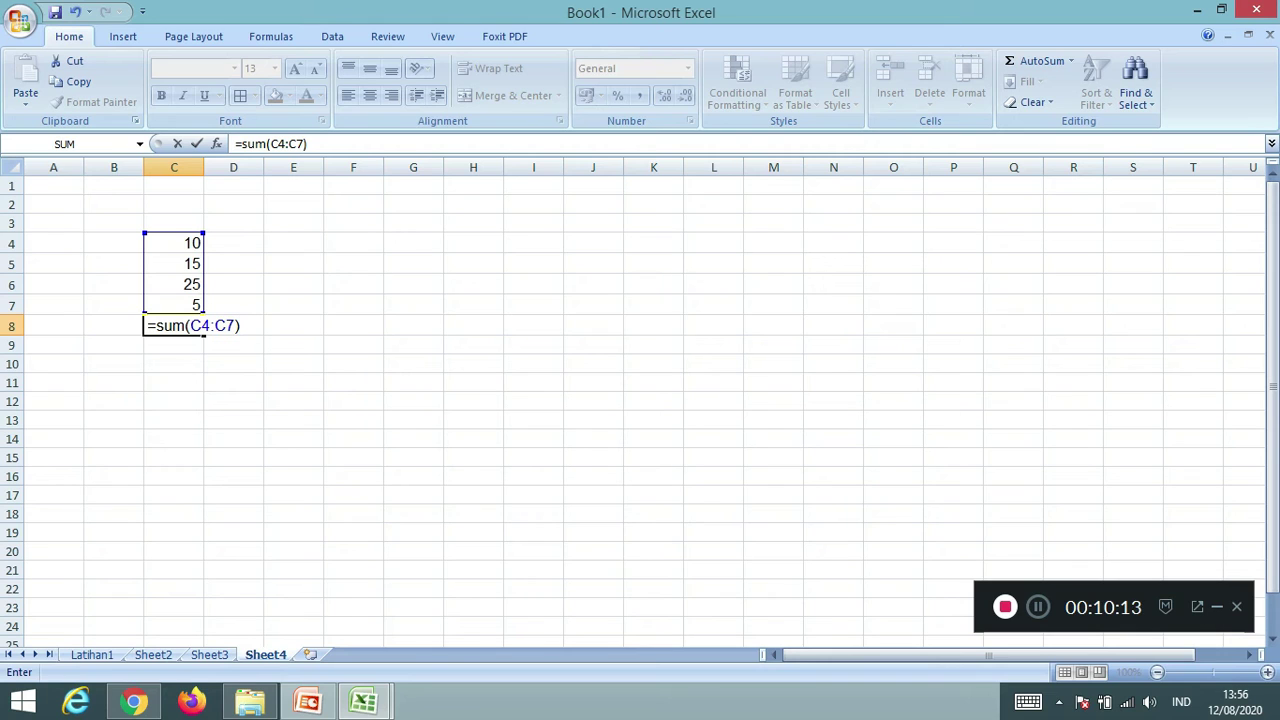
pyautogui.press('Return')
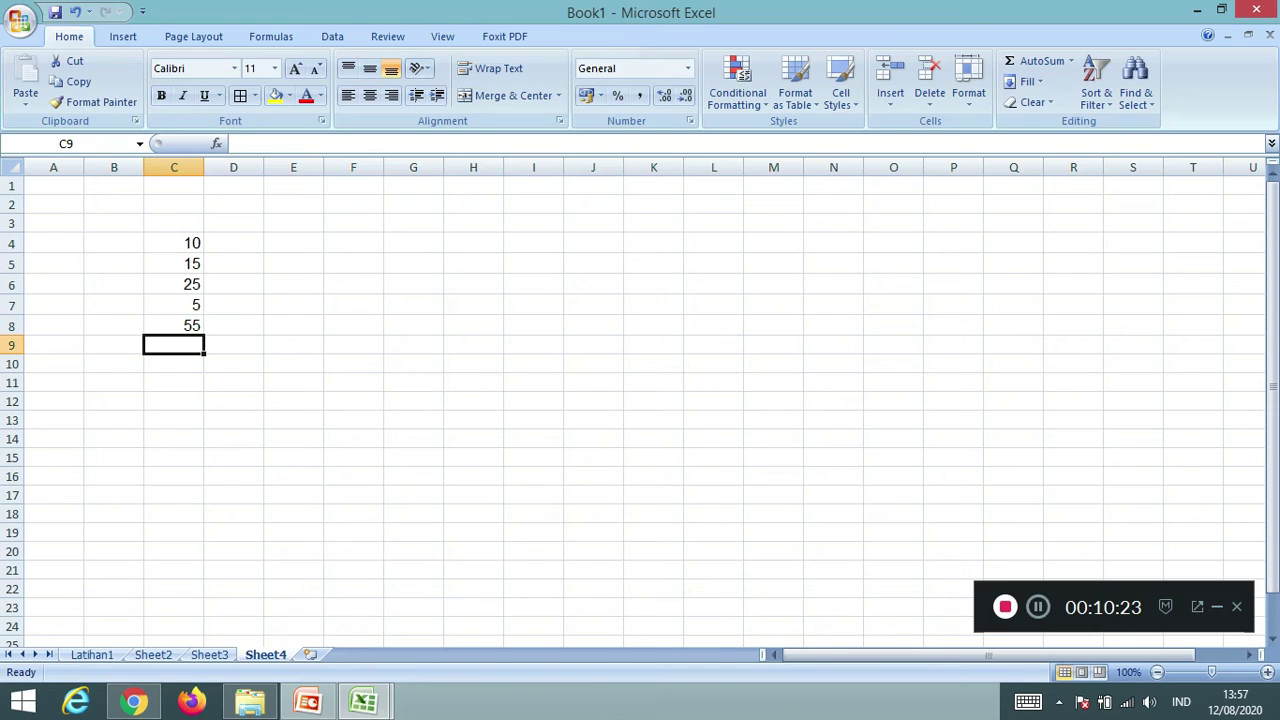
pyautogui.click(1038, 607)
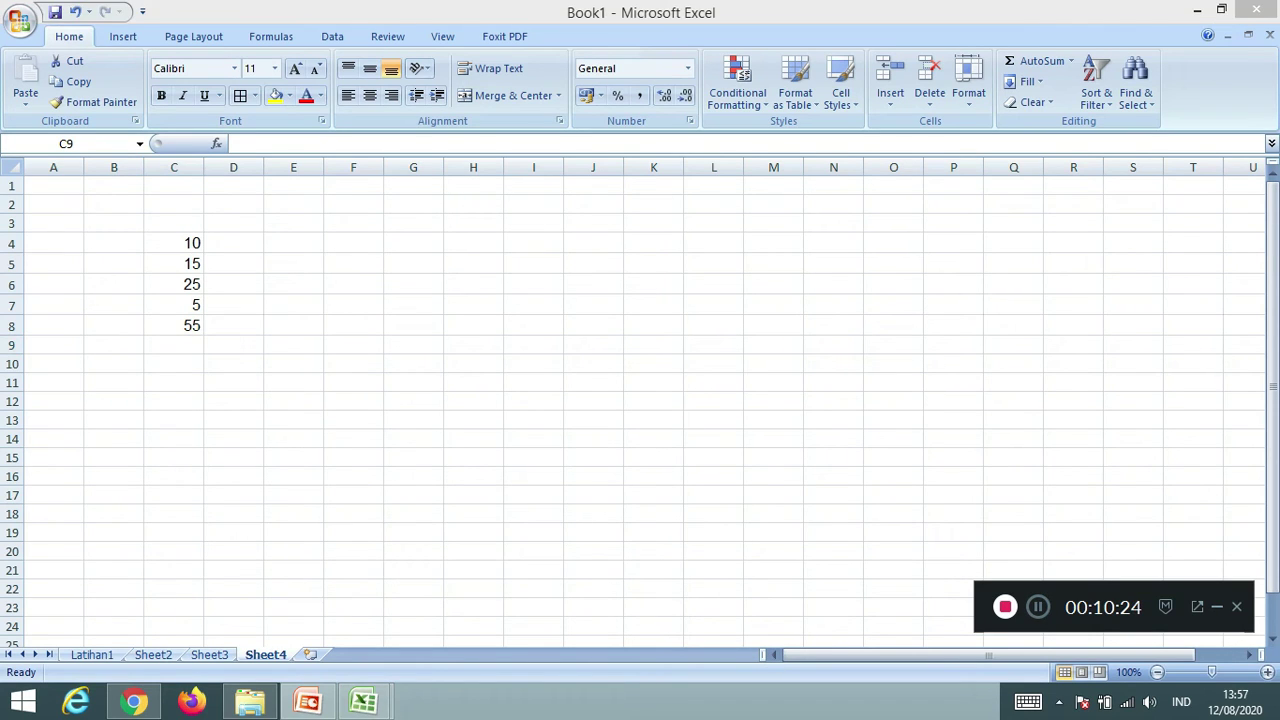
# - Total the range C4:C7 in cell C9, beside Cara 2, using AutoSum's Sum function
pyautogui.click(174, 345)
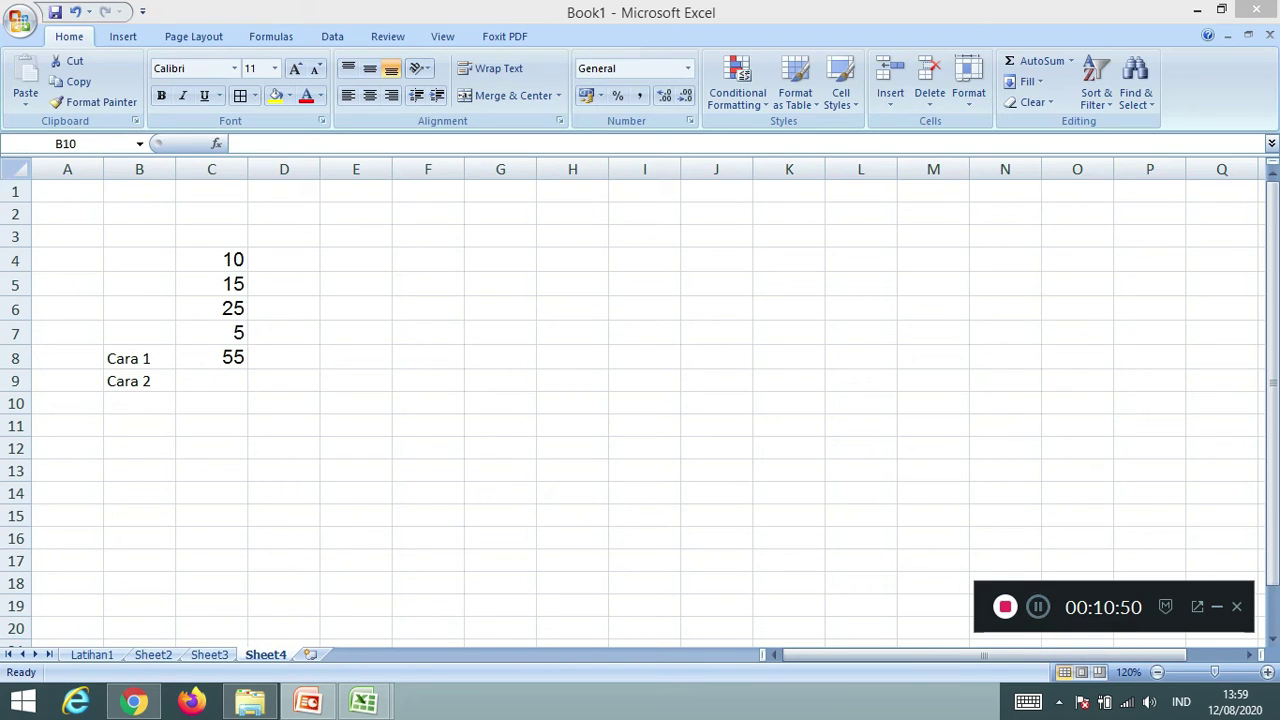
pyautogui.click(930, 300)
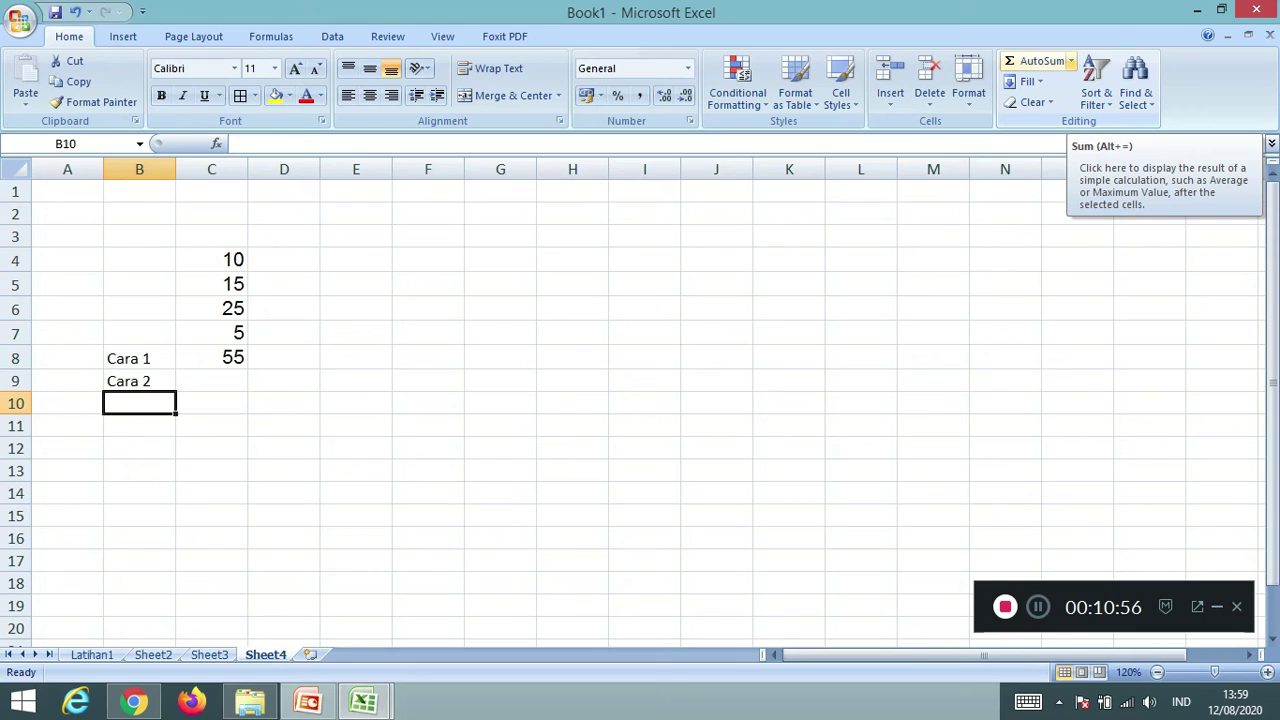
pyautogui.click(1070, 61)
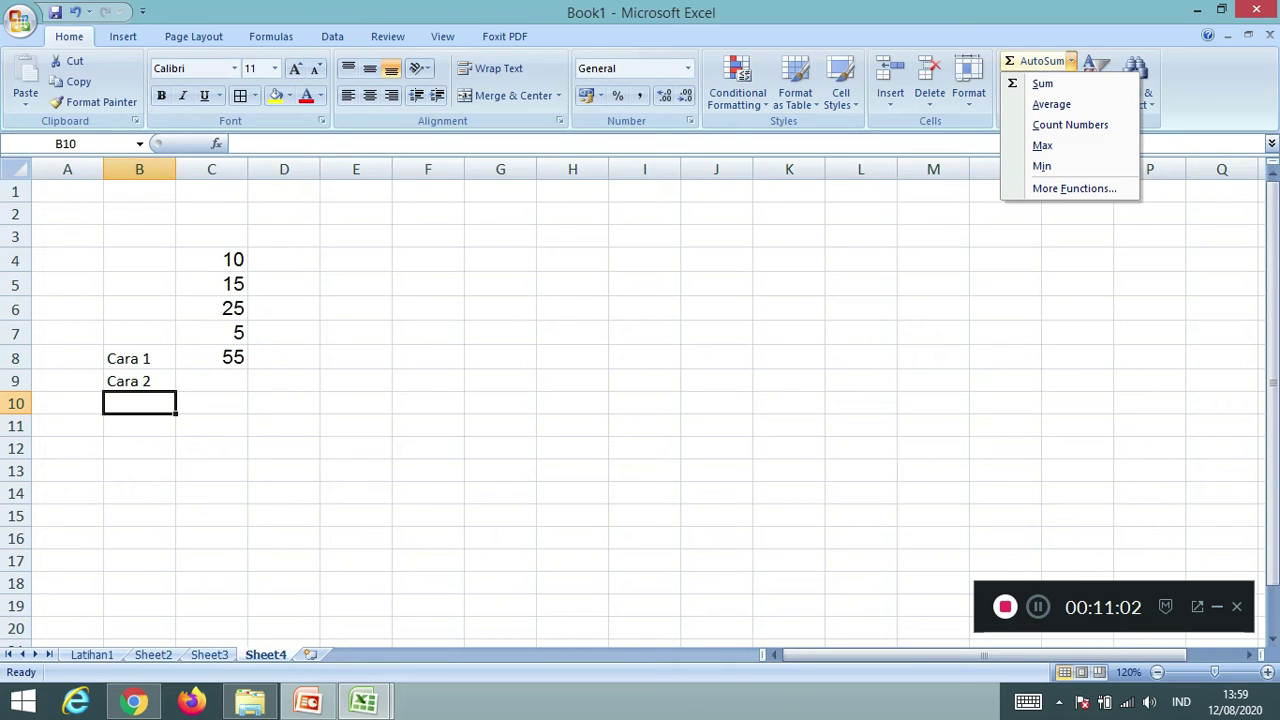
pyautogui.click(1038, 607)
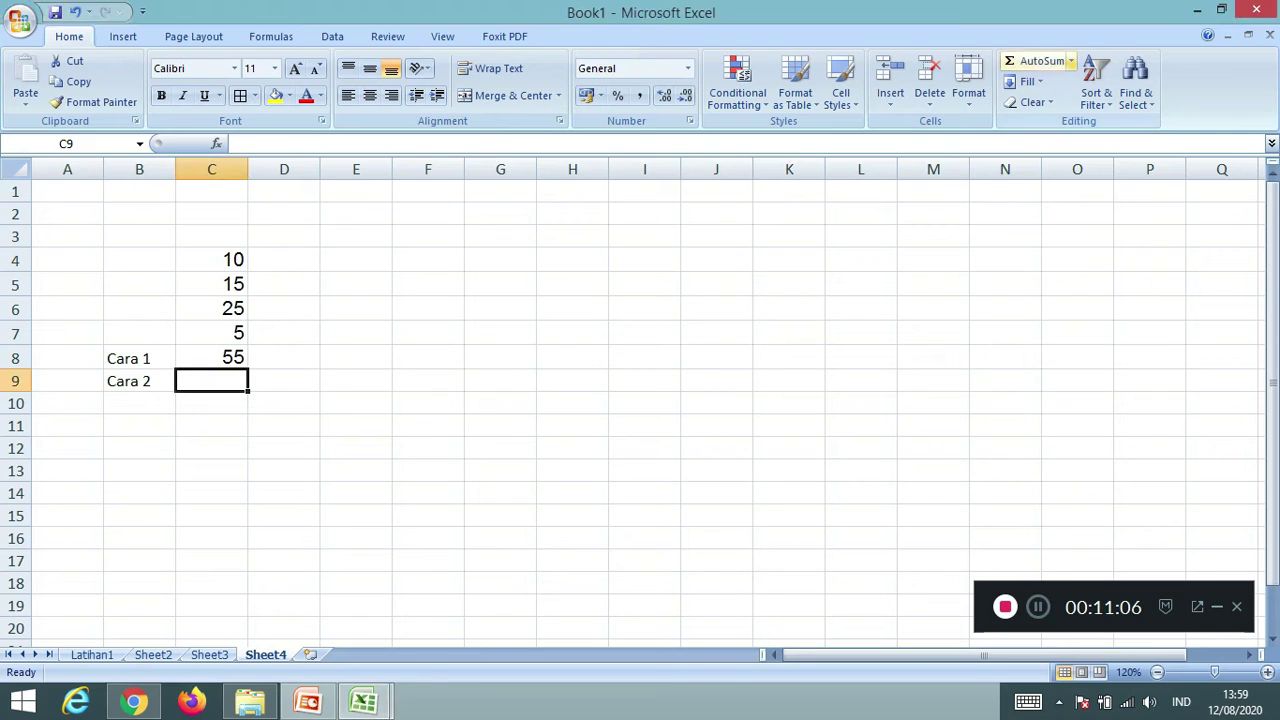
pyautogui.click(1070, 61)
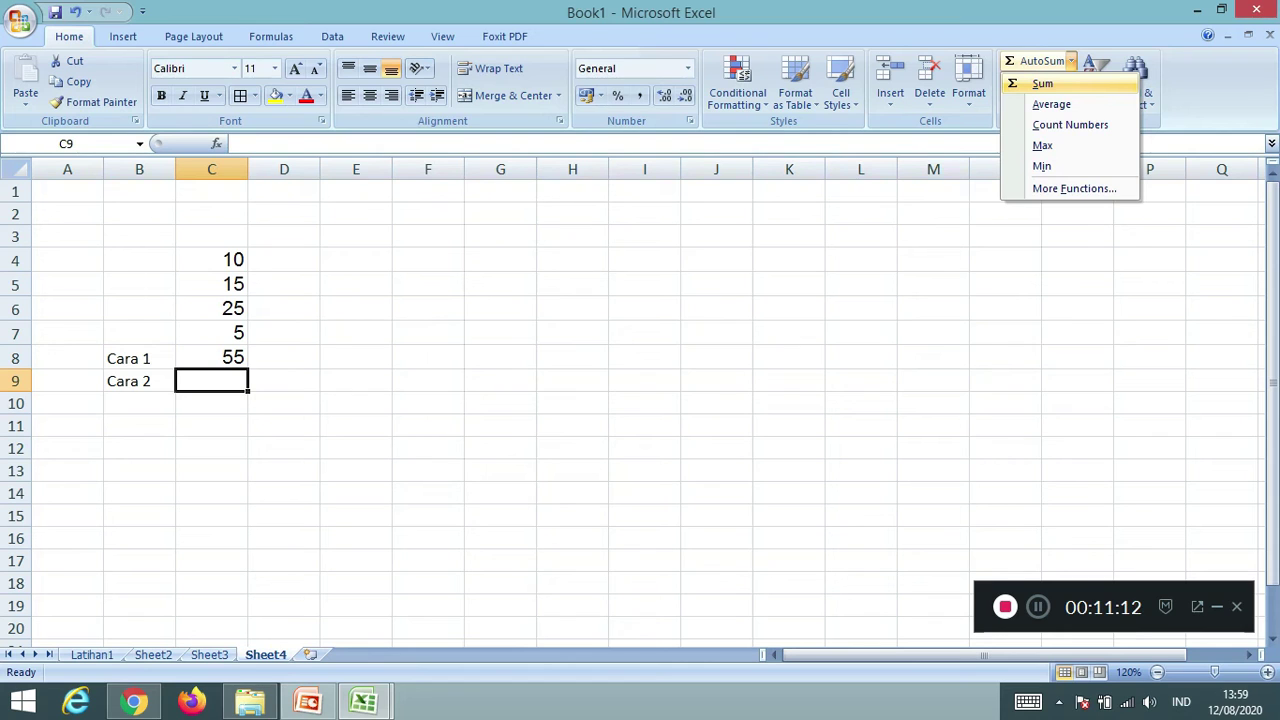
pyautogui.click(1043, 84)
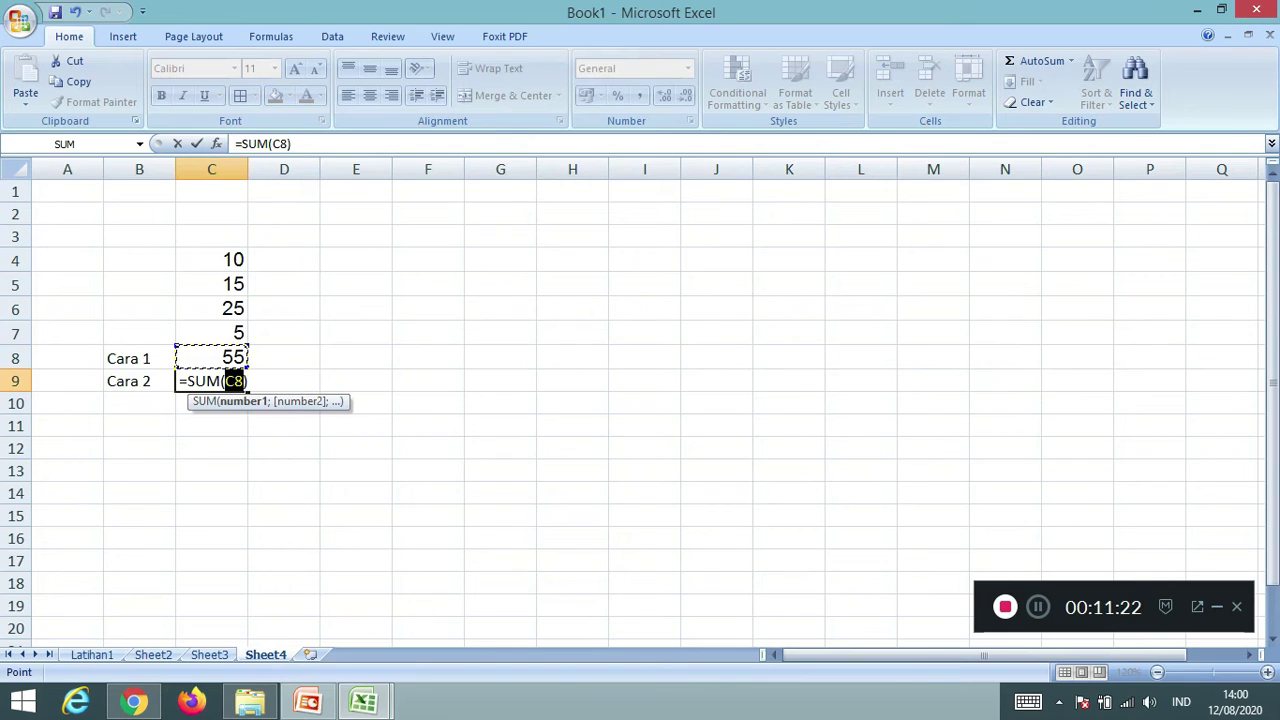
pyautogui.moveTo(211, 260); pyautogui.dragTo(240, 336)
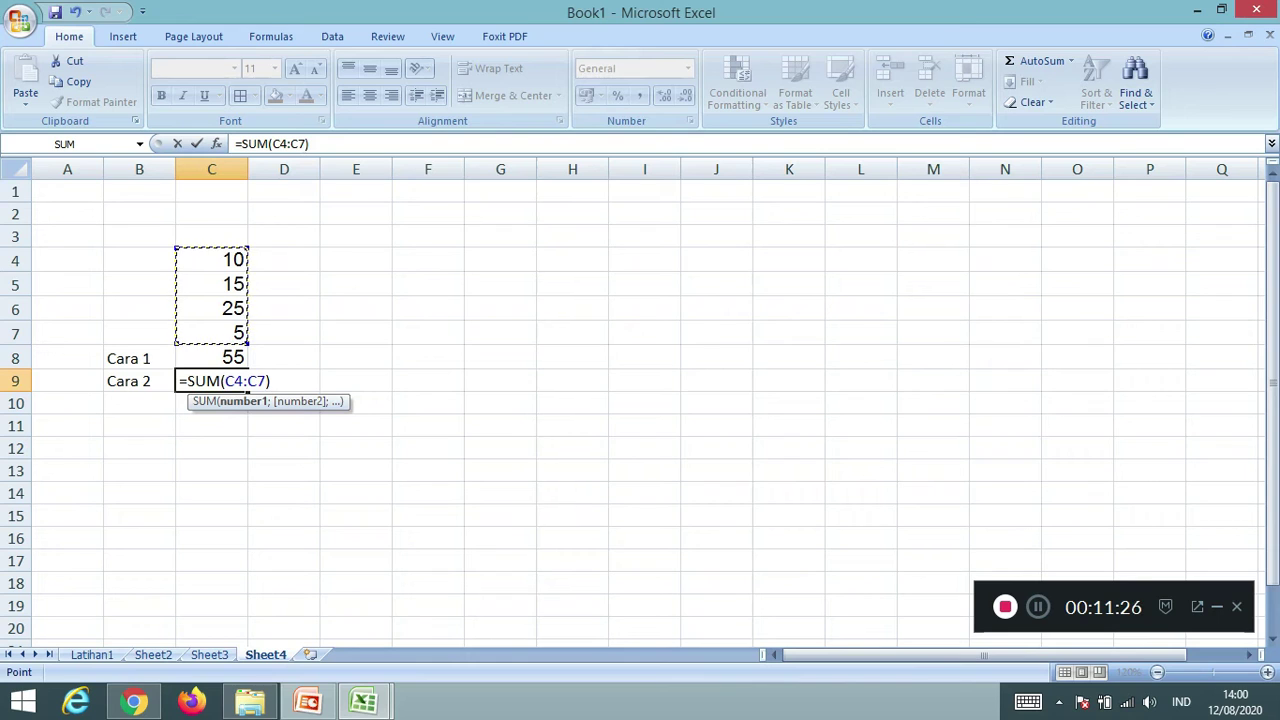
pyautogui.press('Return')
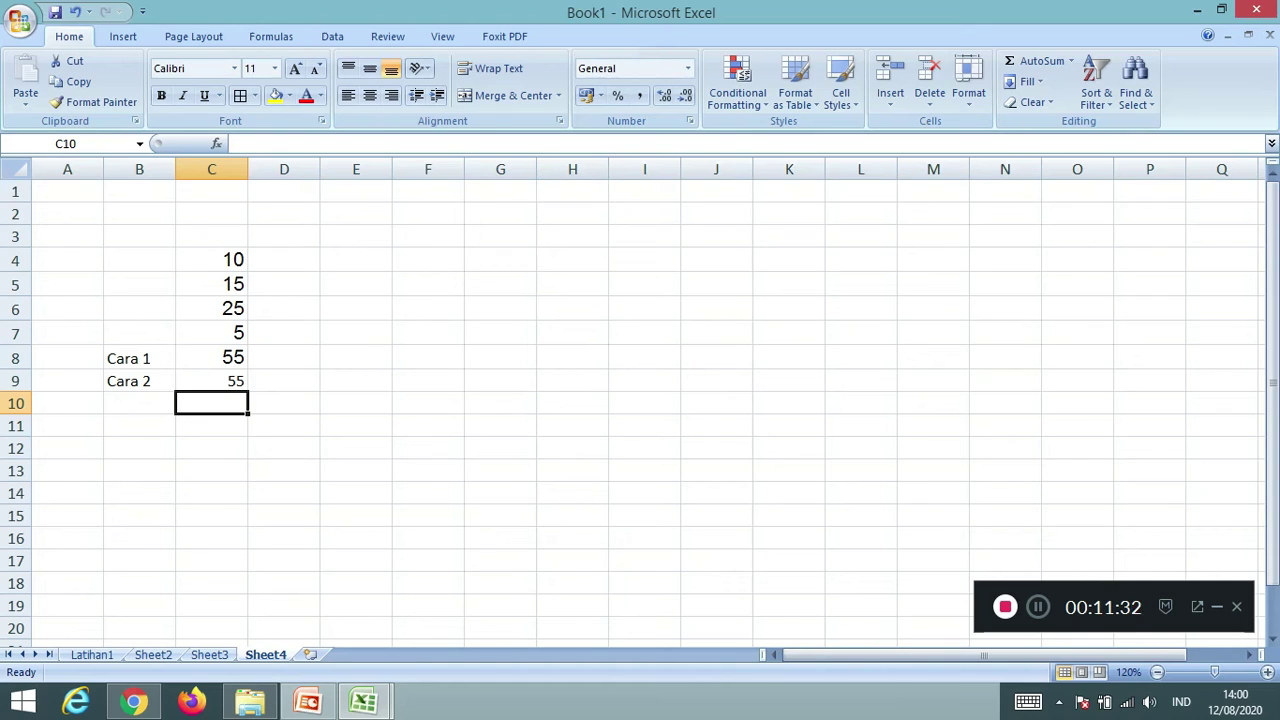
pyautogui.click(1038, 607)
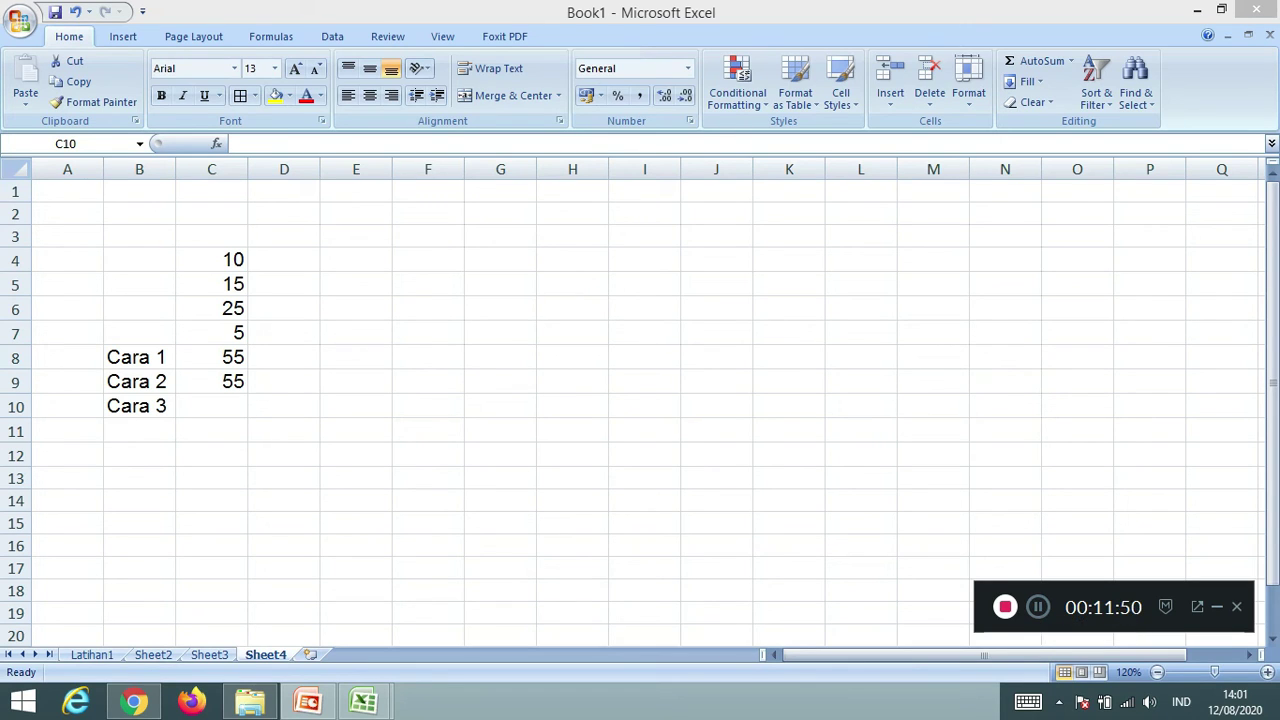
# - Choose the SUM function from the Math & Trig category of Insert Function for cell C10, beside Cara 3
pyautogui.click(212, 406)
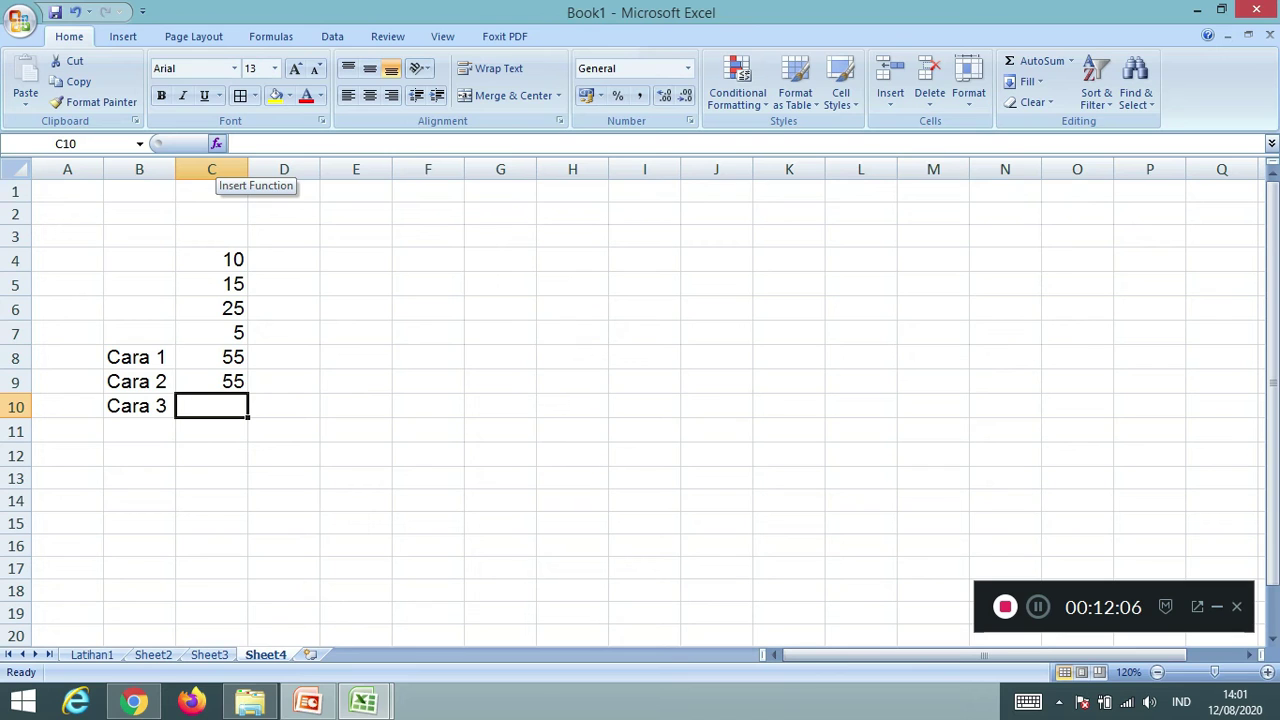
pyautogui.click(216, 144)
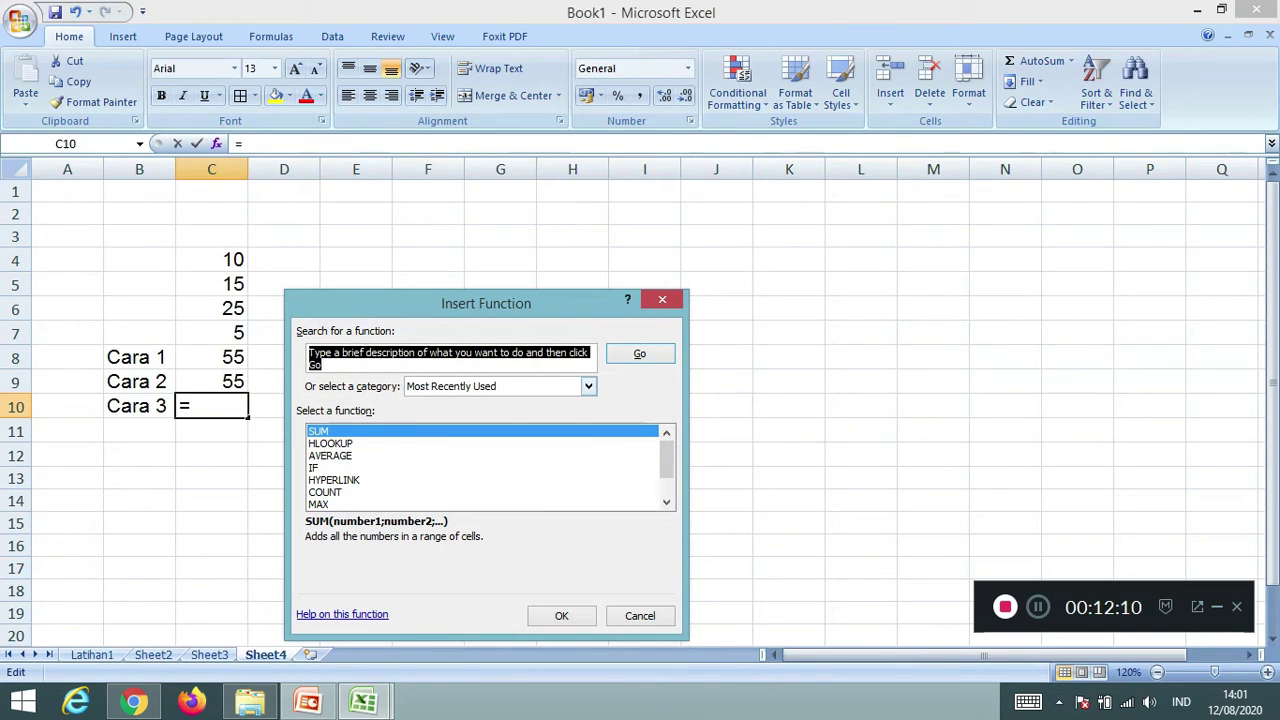
pyautogui.click(589, 386)
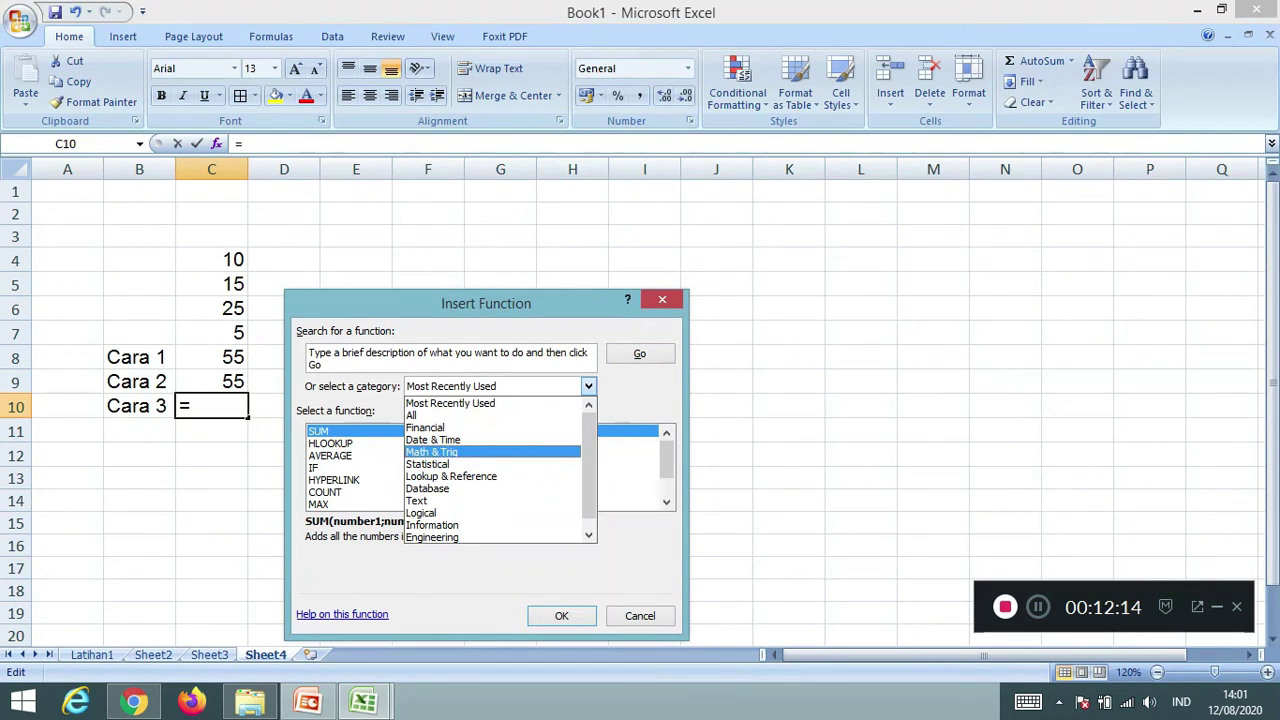
pyautogui.click(432, 452)
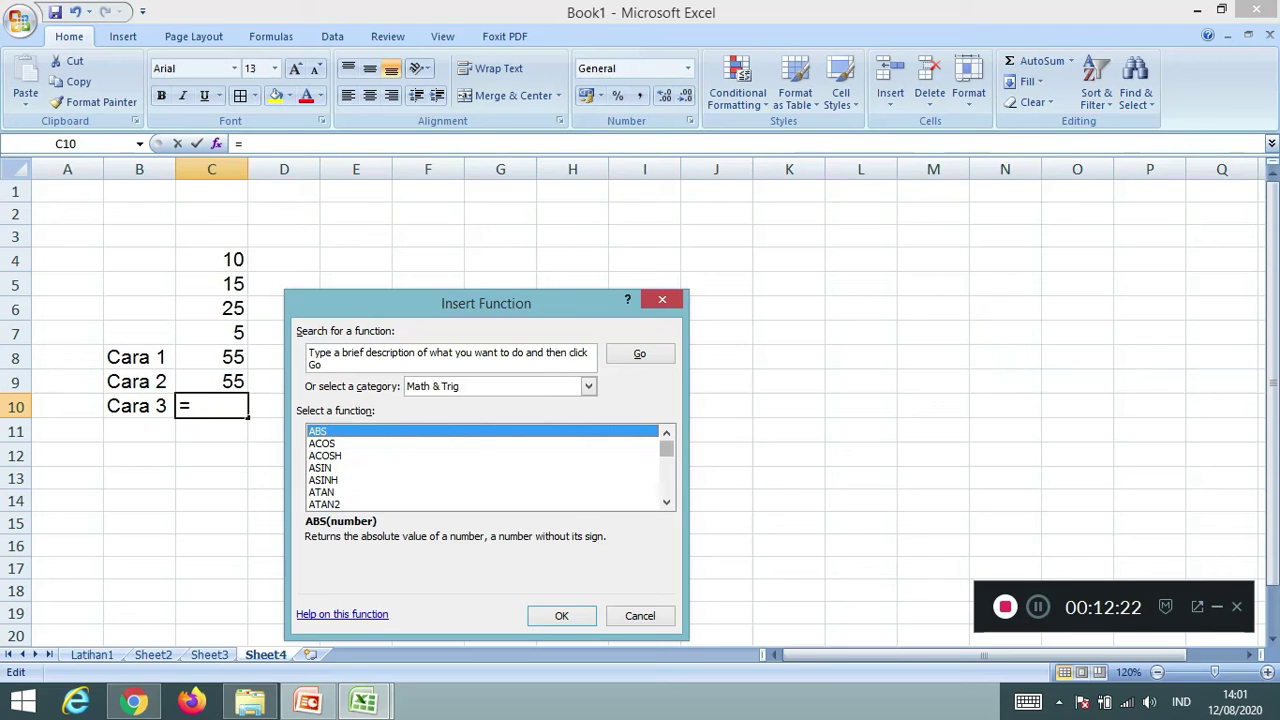
pyautogui.scroll(-5, 485, 467)
pyautogui.scroll(-9, 485, 467)
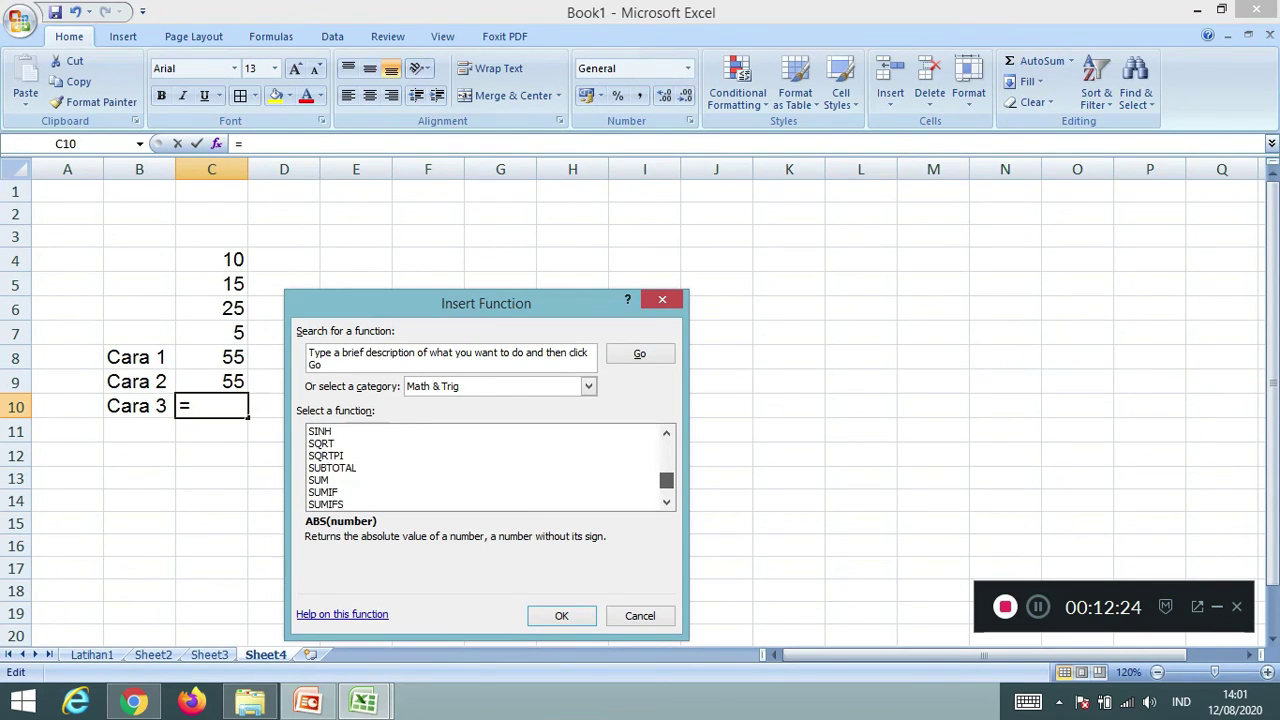
pyautogui.scroll(1, 485, 467)
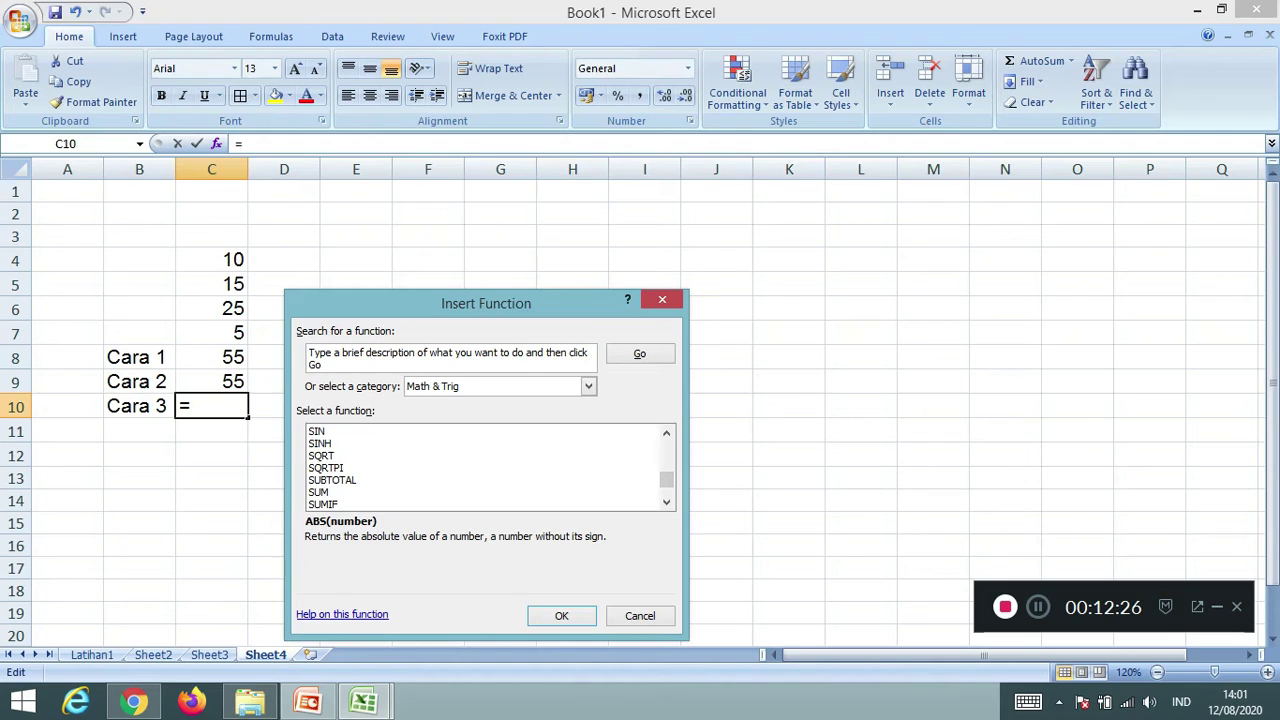
pyautogui.click(319, 492)
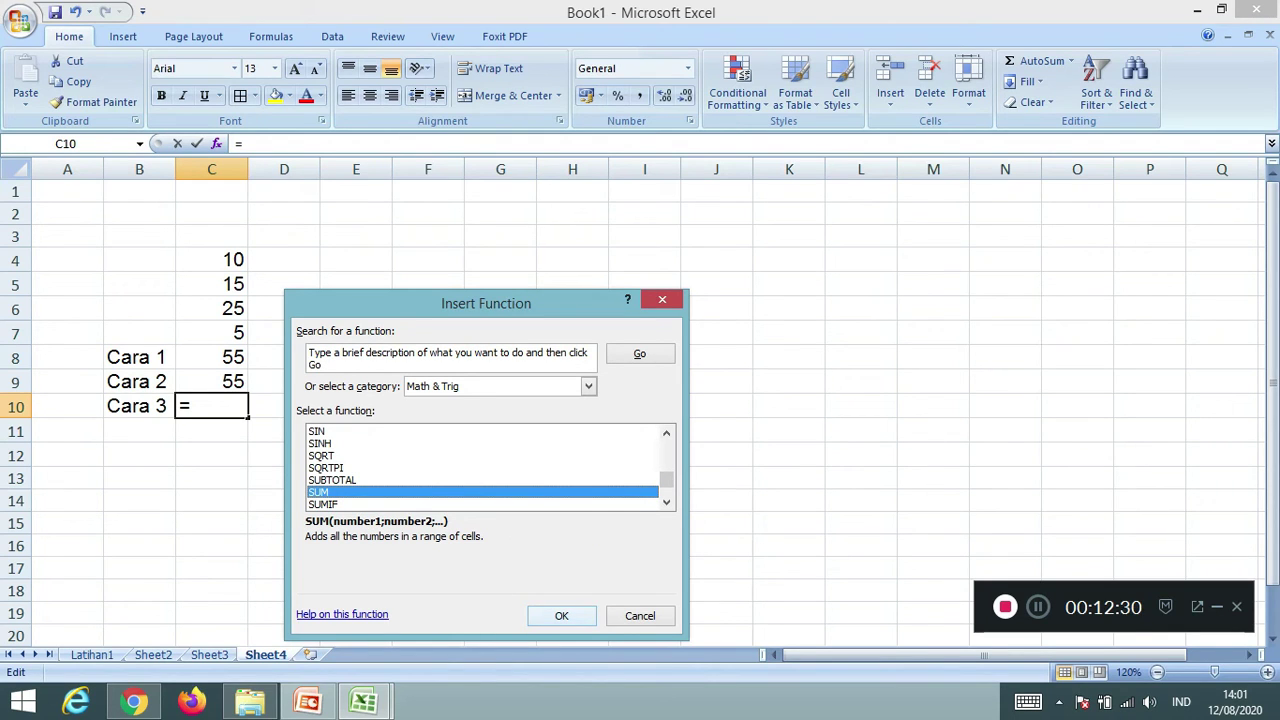
pyautogui.press('Return')
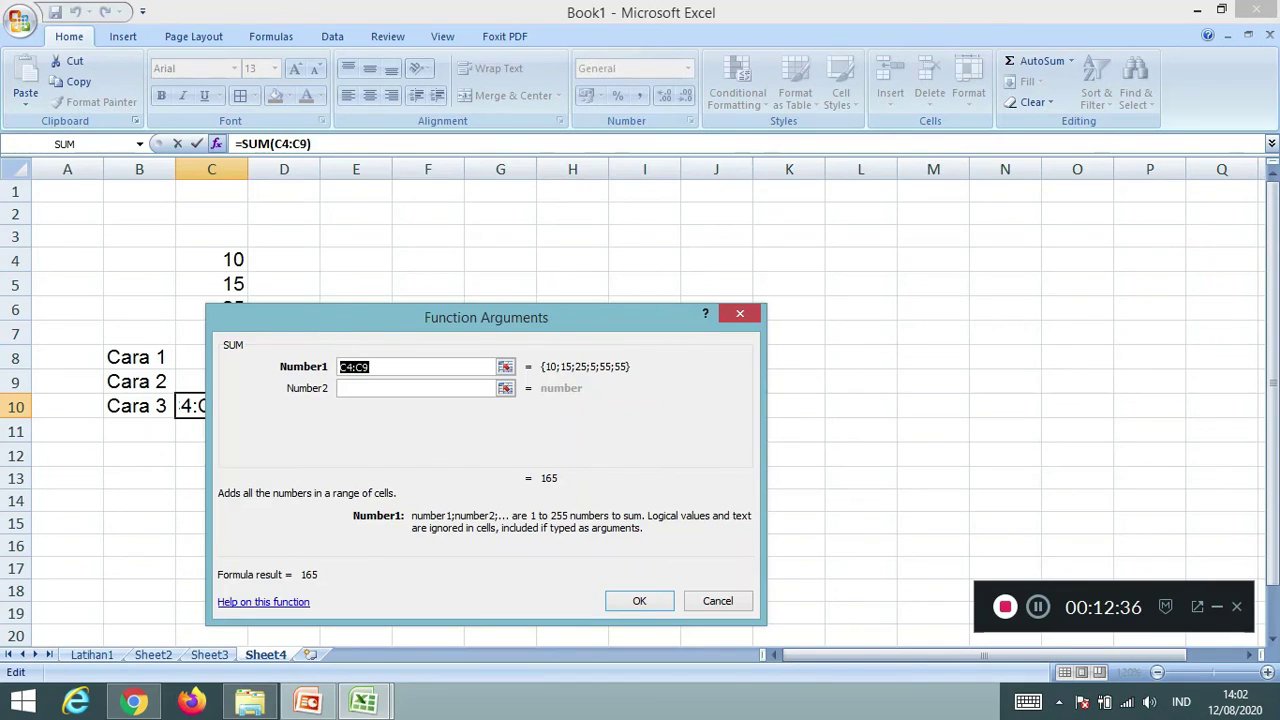
# - Set the SUM function's Number1 argument to C4:C7 and confirm the formula in cell C10
pyautogui.moveTo(486, 317); pyautogui.dragTo(600, 273)
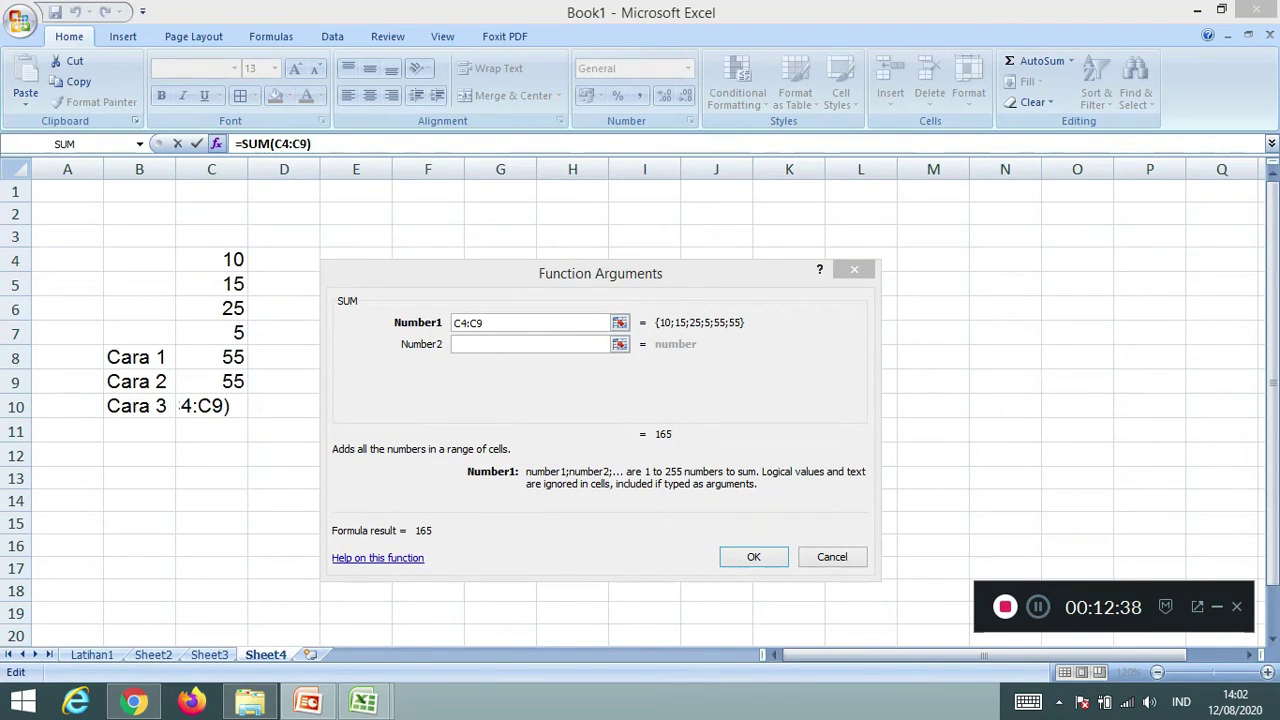
pyautogui.click(600, 273)
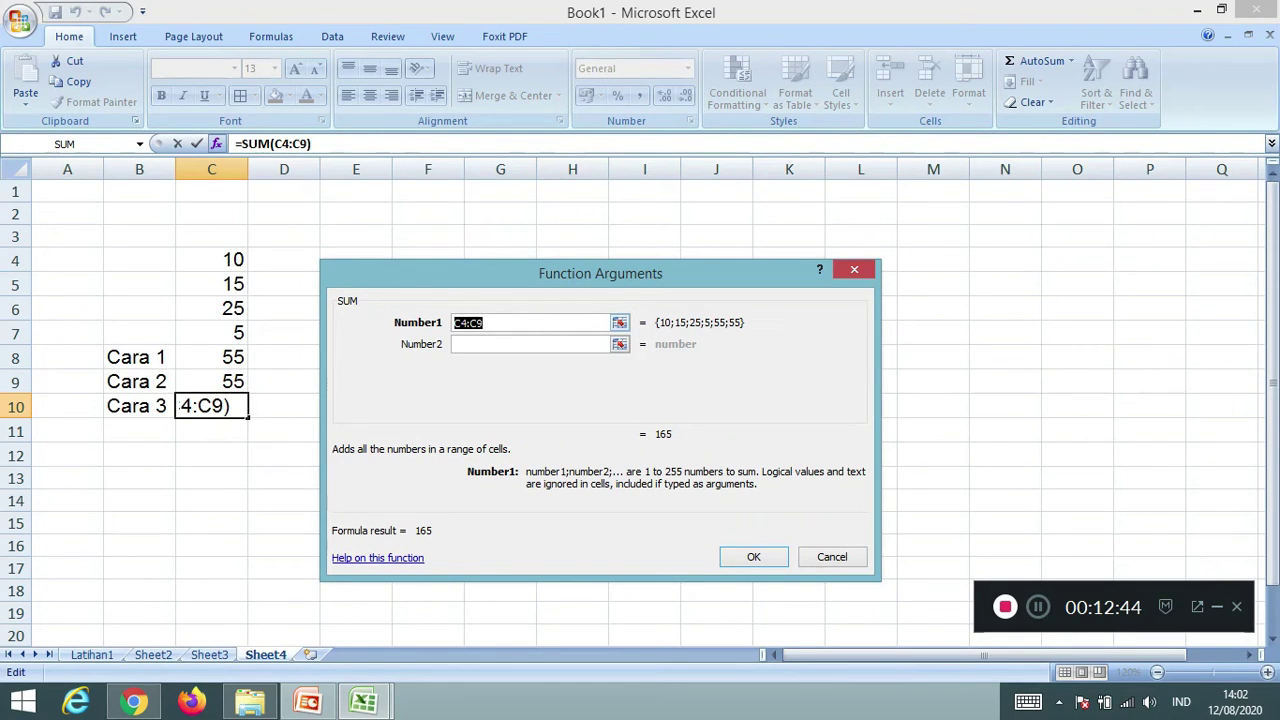
pyautogui.click(485, 323)
pyautogui.press('BackSpace')
pyautogui.write('7')
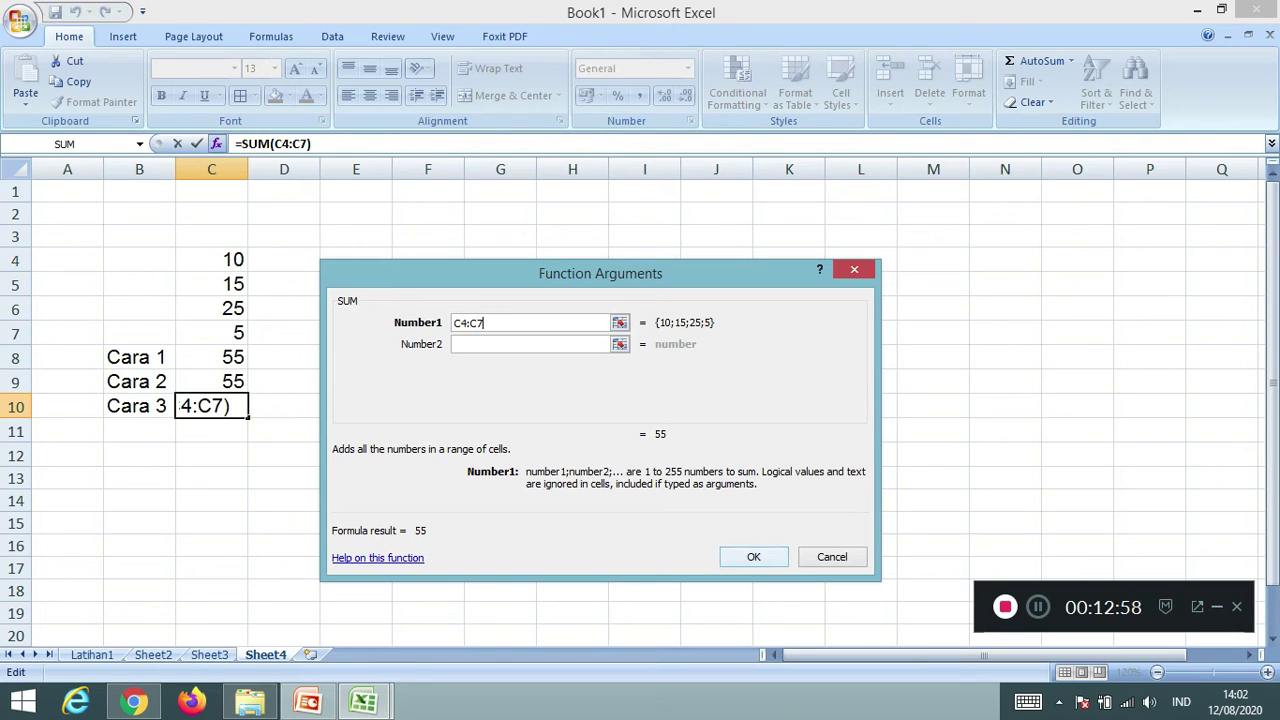
pyautogui.press('Return')
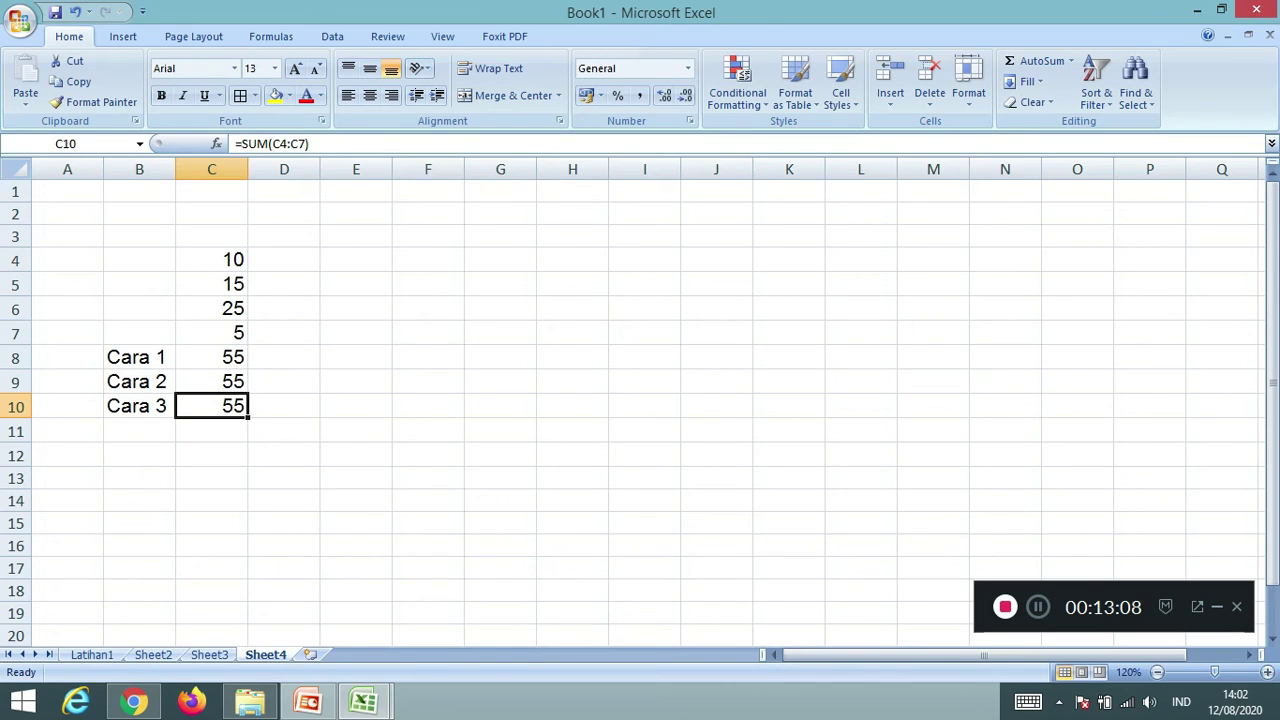
# - Choose the SUM function from the Math & Trig category of Insert Function for cell D10
pyautogui.click(284, 431)
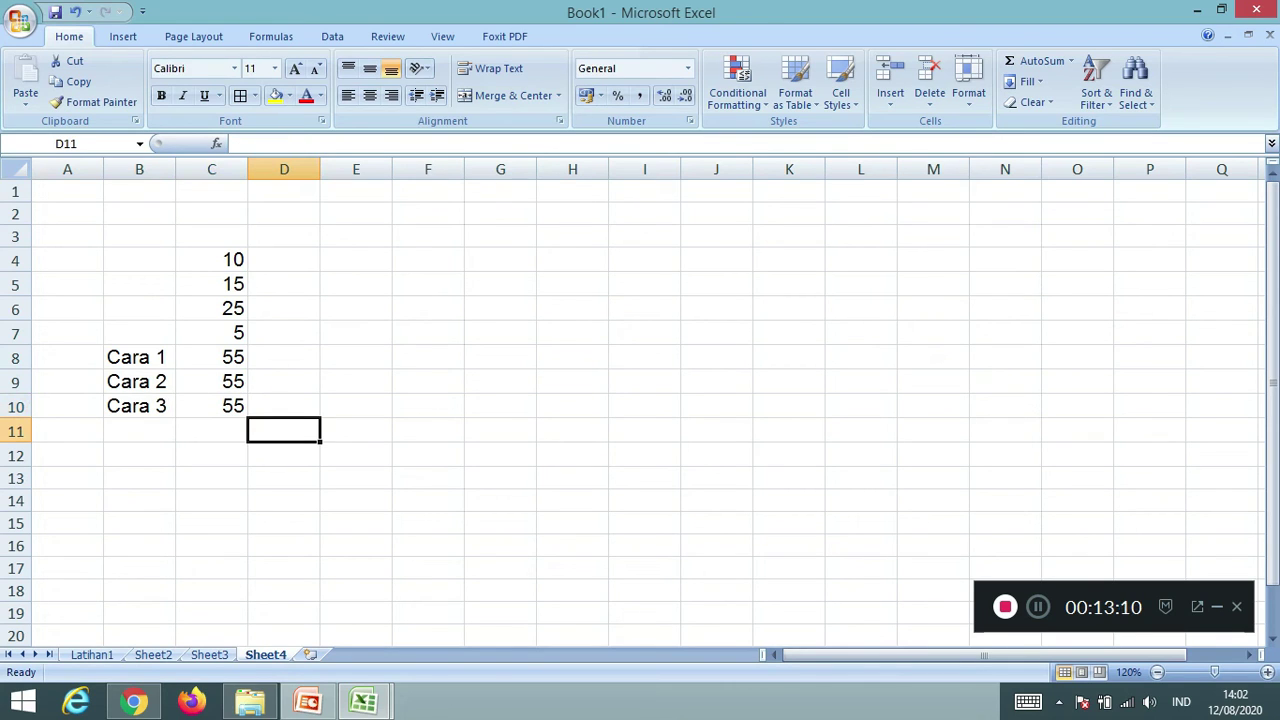
pyautogui.click(211, 431)
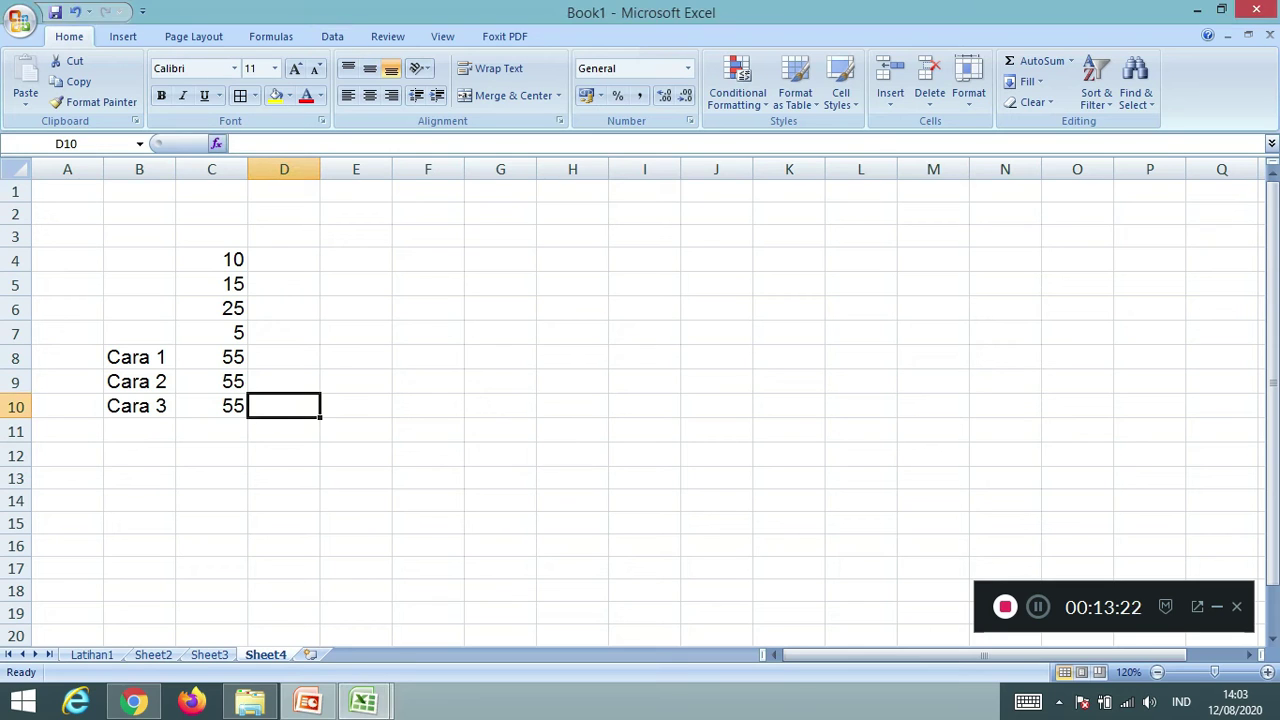
pyautogui.hotkey('shift', 'F3')
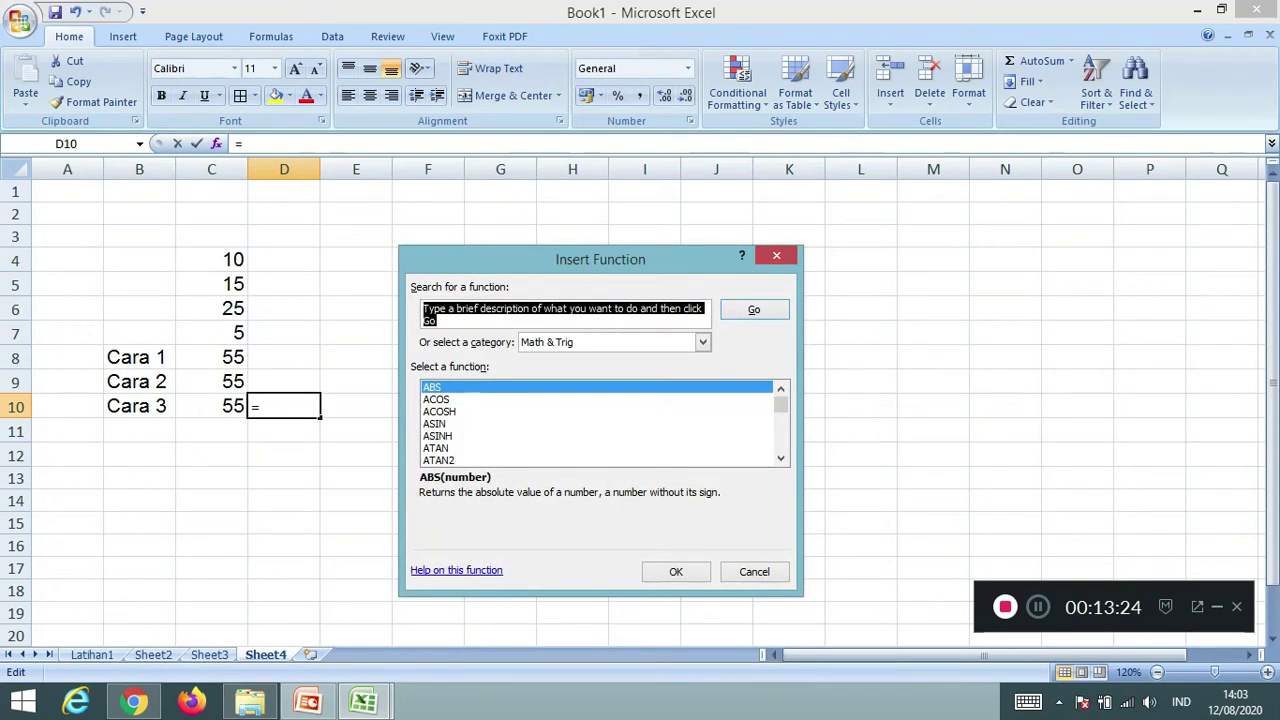
pyautogui.scroll(-18, 600, 423)
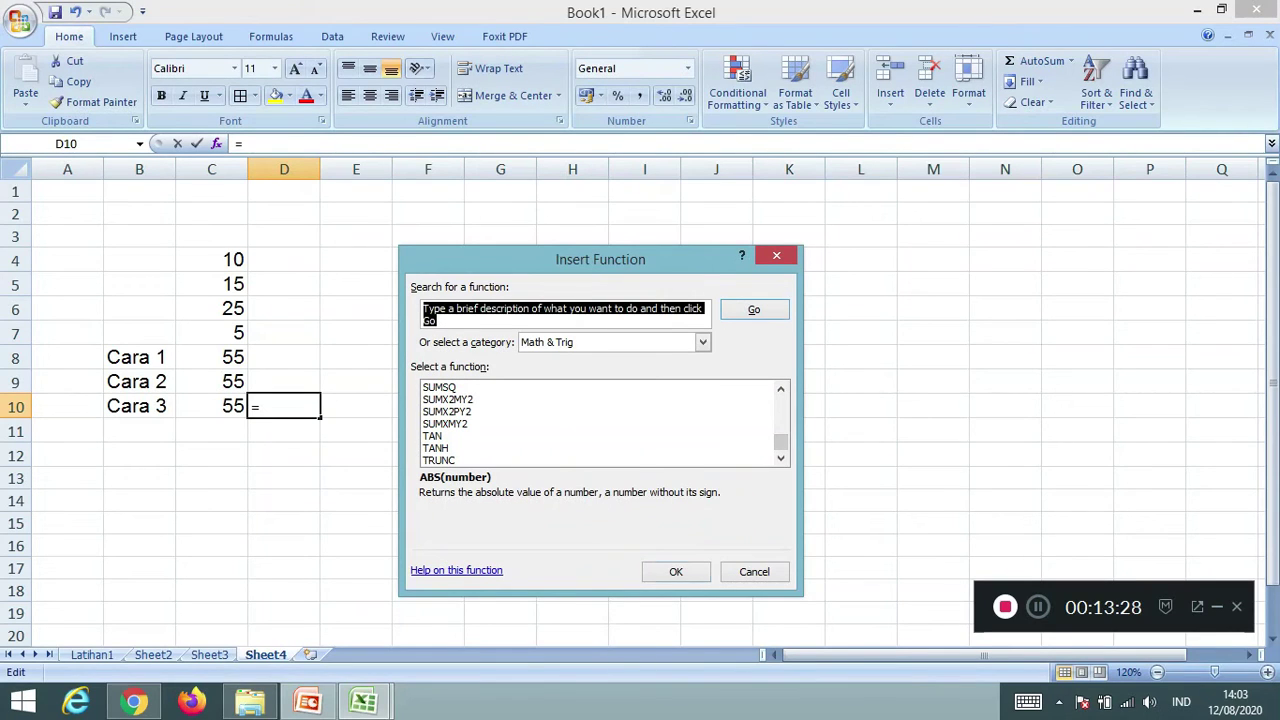
pyautogui.click(440, 387)
pyautogui.press('Up')
pyautogui.press('Up')
pyautogui.press('Up')
pyautogui.press('Up')
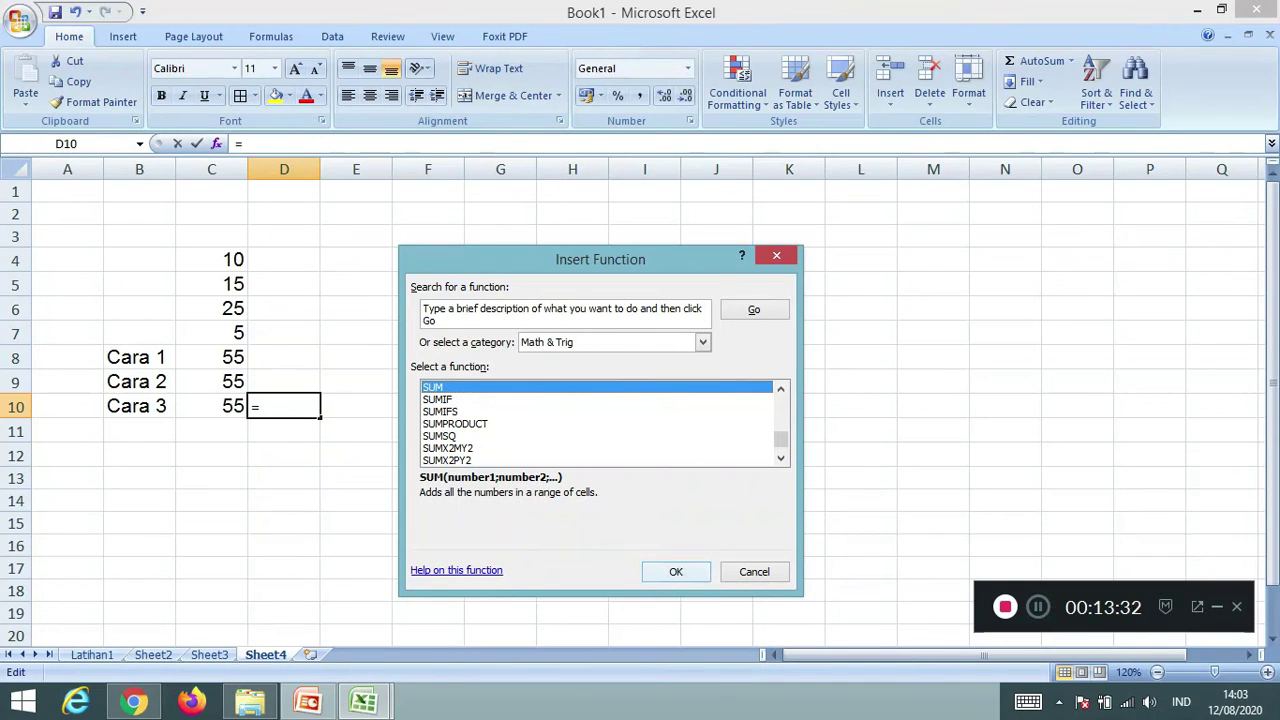
pyautogui.press('Return')
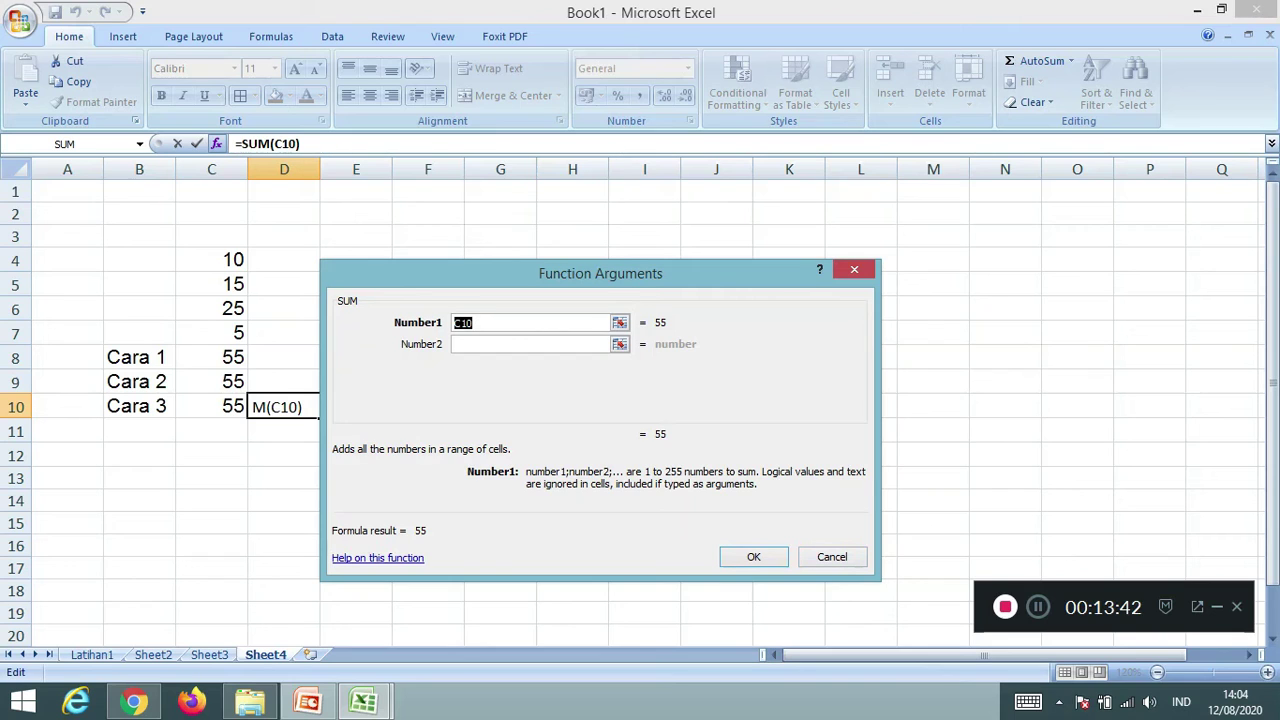
# - Set the SUM function's Number1 argument to the range C4:C7 and confirm the formula in cell D10
pyautogui.click(620, 323)
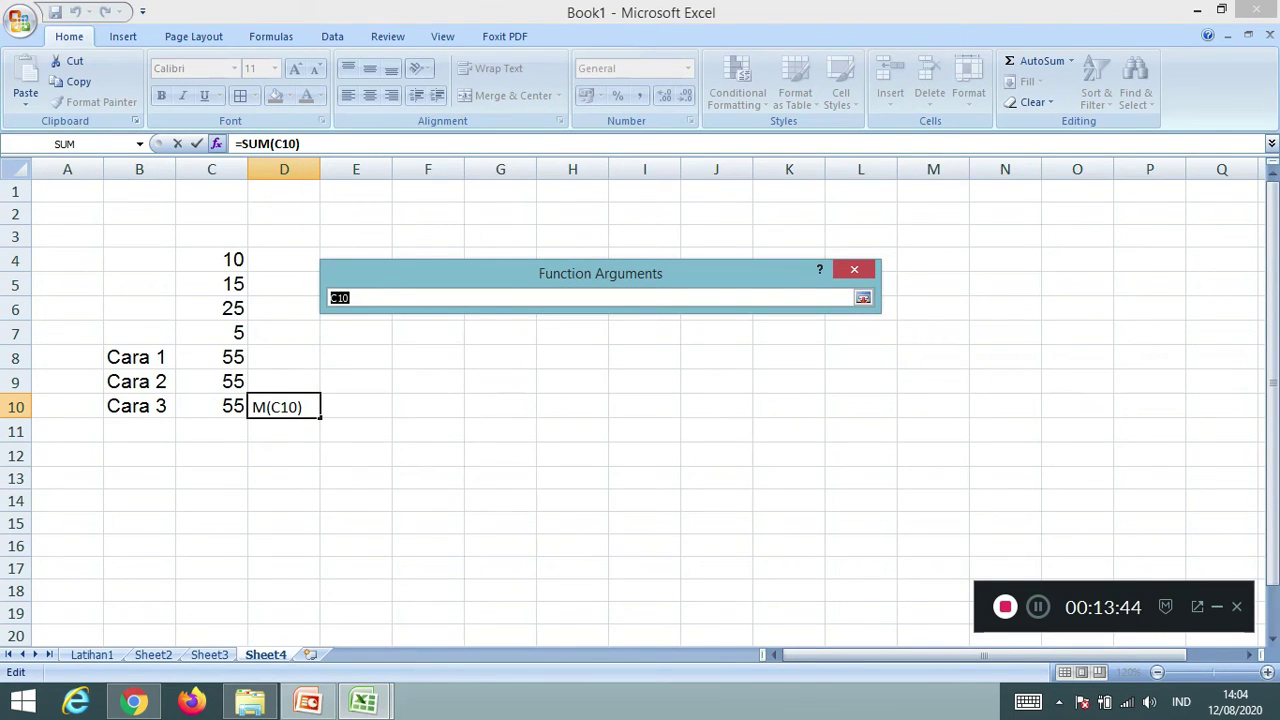
pyautogui.moveTo(211, 260); pyautogui.dragTo(222, 334)
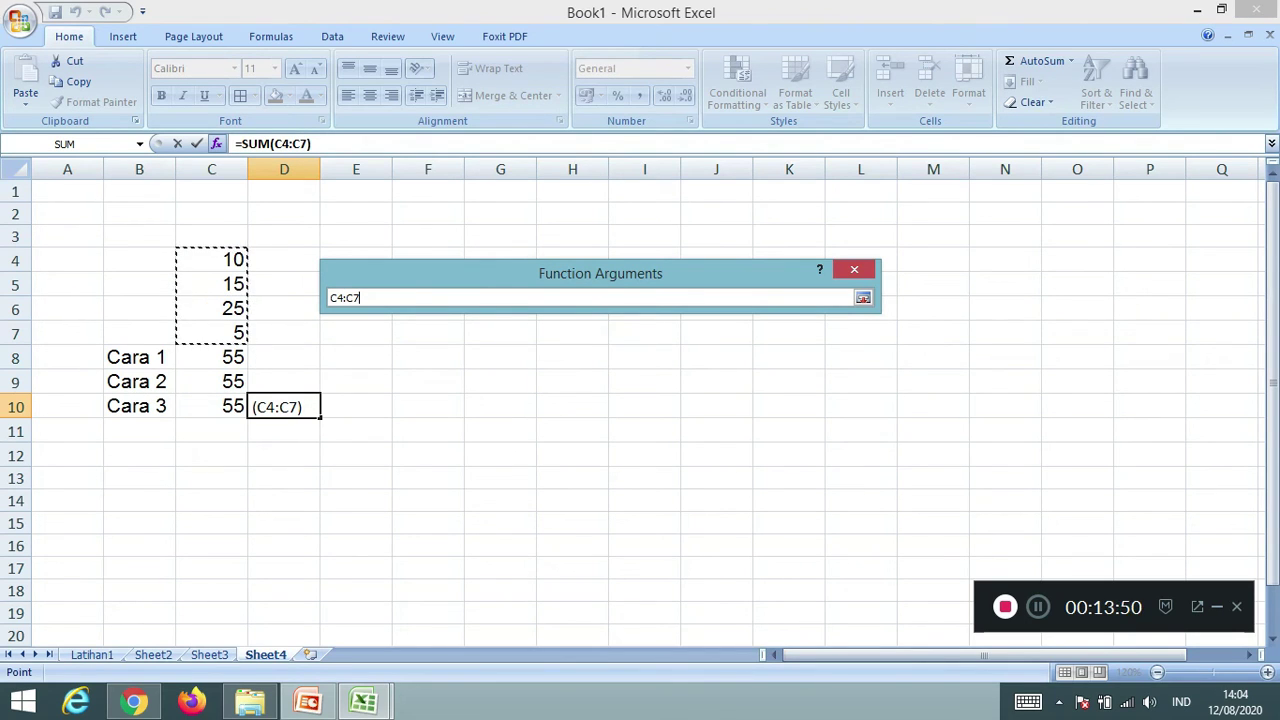
pyautogui.press('Return')
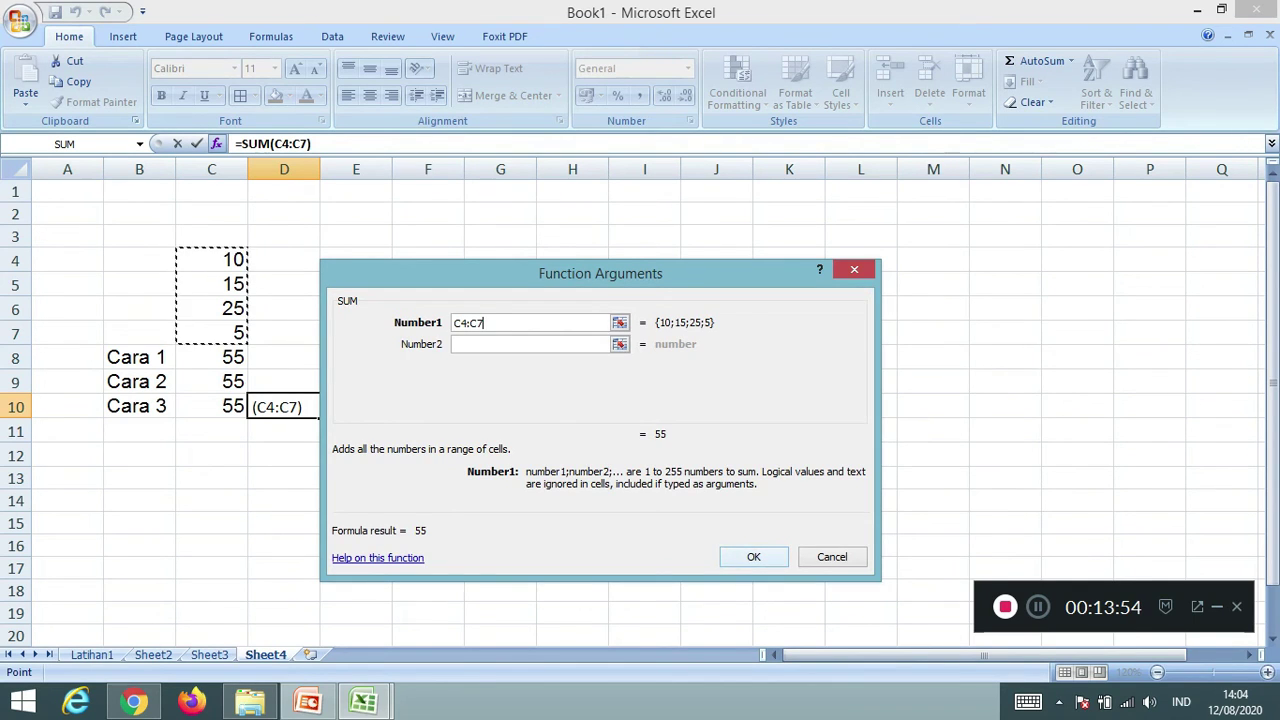
pyautogui.press('Return')
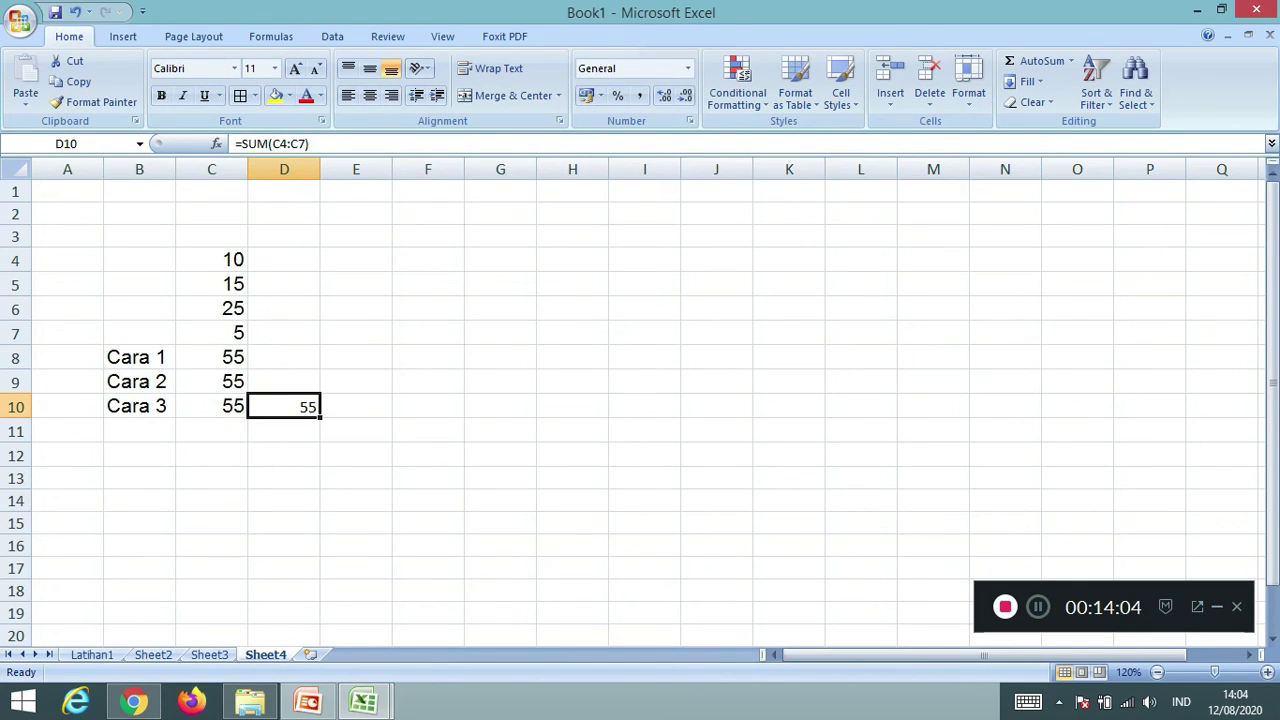
# - Copy the Arial 13 formatting of cell C10 to cell D10, keeping its SUM formula
pyautogui.click(211, 406)
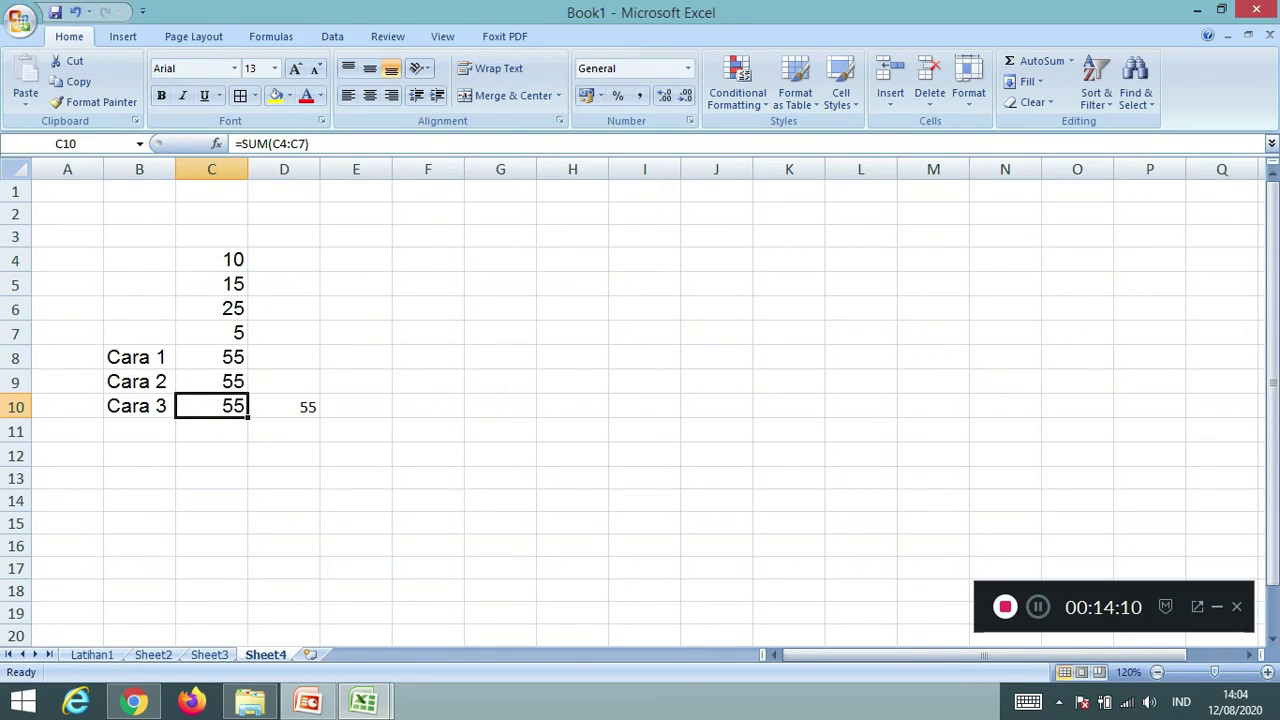
pyautogui.click(284, 407)
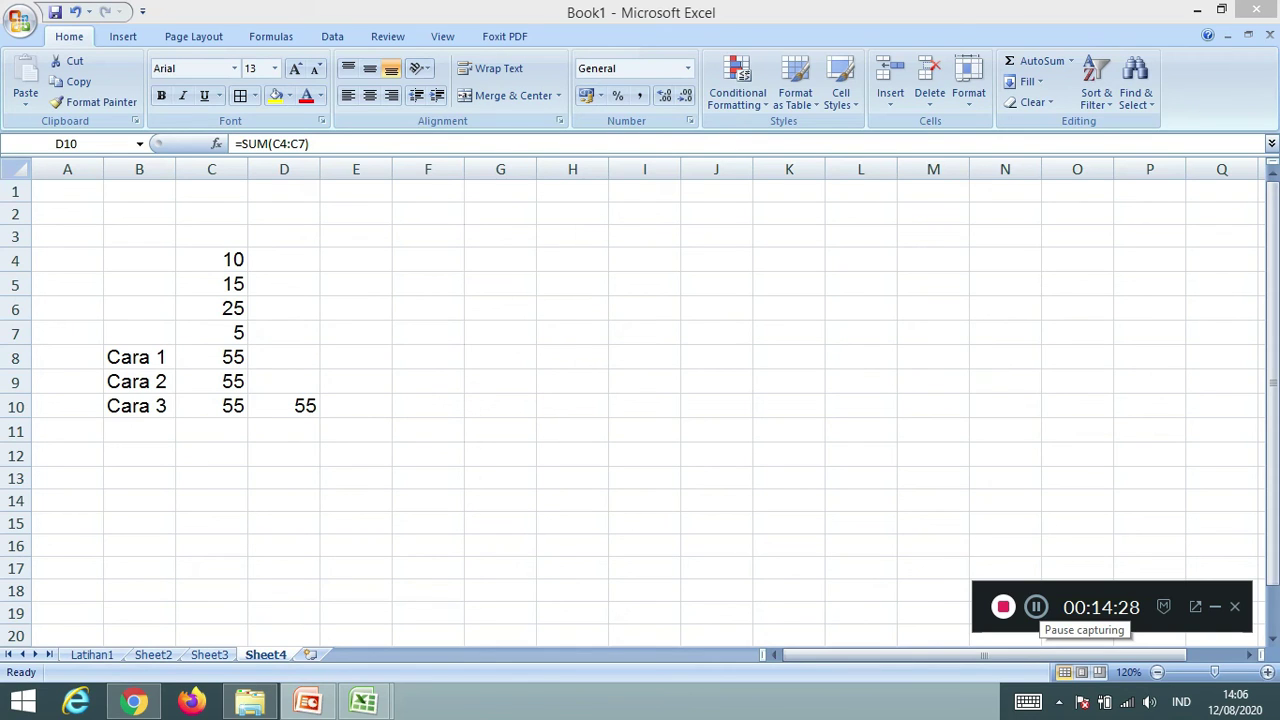
pyautogui.click(284, 406)
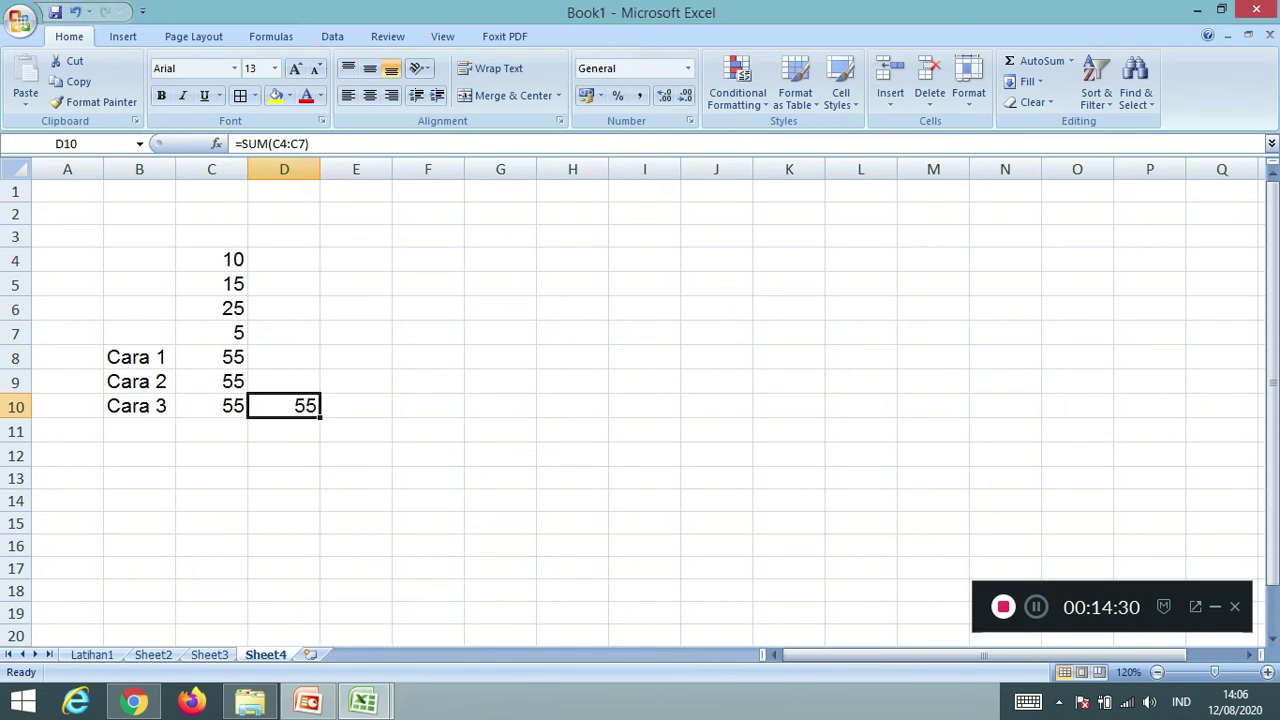